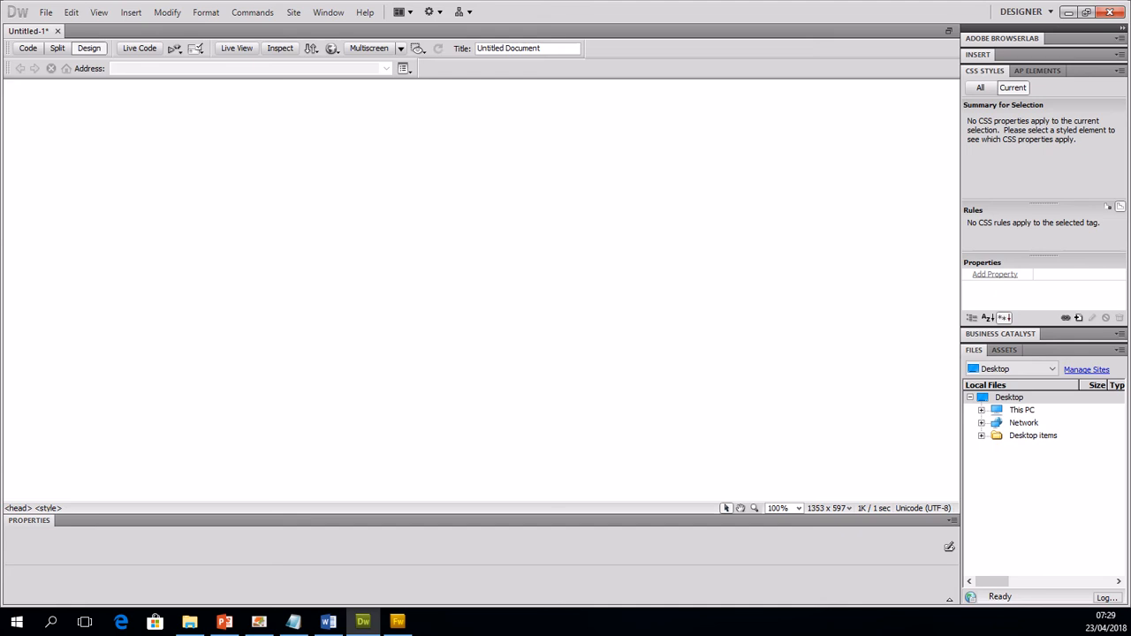
# Step: Insert a table with 1 row and 1 column, 1024 pixels wide, with a border thickness of 0
pyautogui.hotkey('ctrl', 'alt', 't')
pyautogui.moveTo(765, 109); pyautogui.dragTo(489, 146)
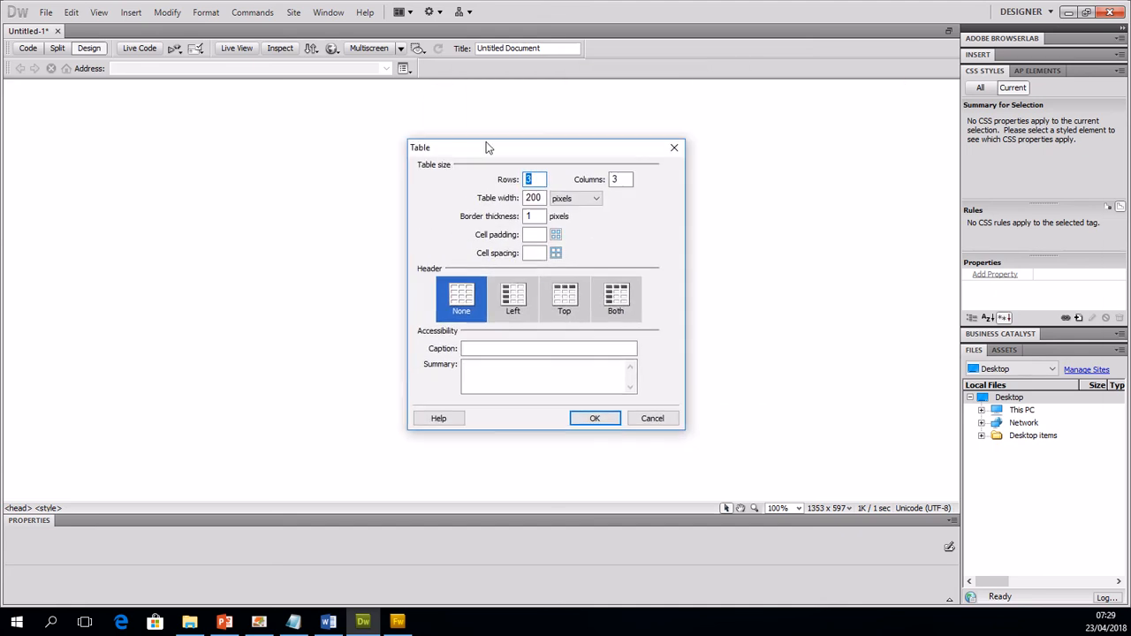
pyautogui.write('1')
pyautogui.press('Tab')
pyautogui.press('Tab')
pyautogui.write('1024')
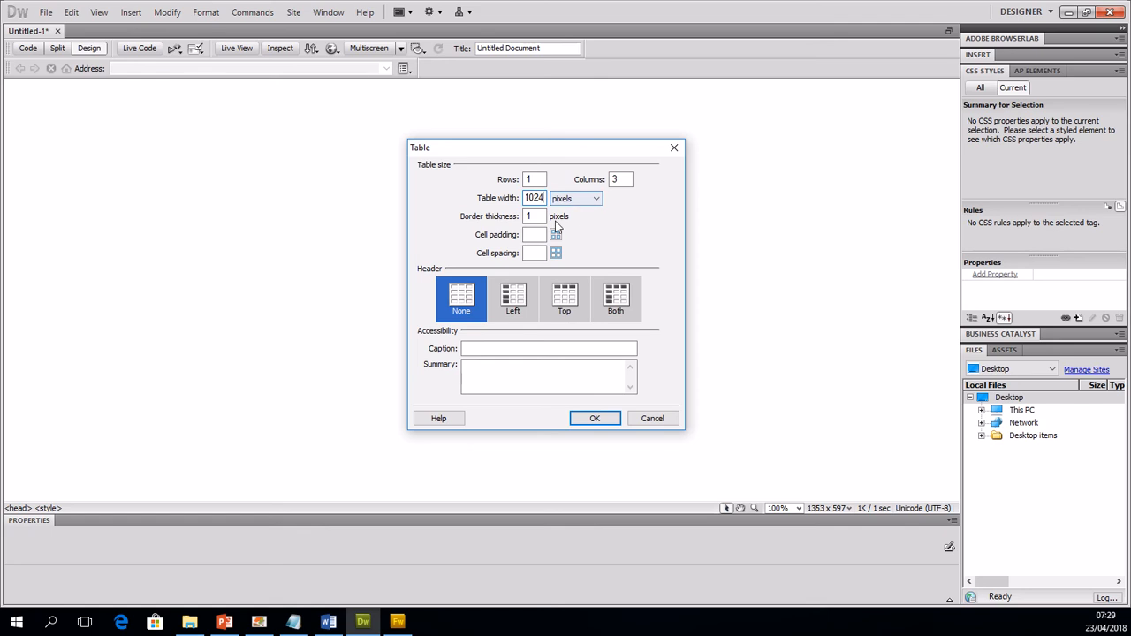
pyautogui.press('Tab')
pyautogui.write('0')
pyautogui.doubleClick(621, 179)
pyautogui.write('1')
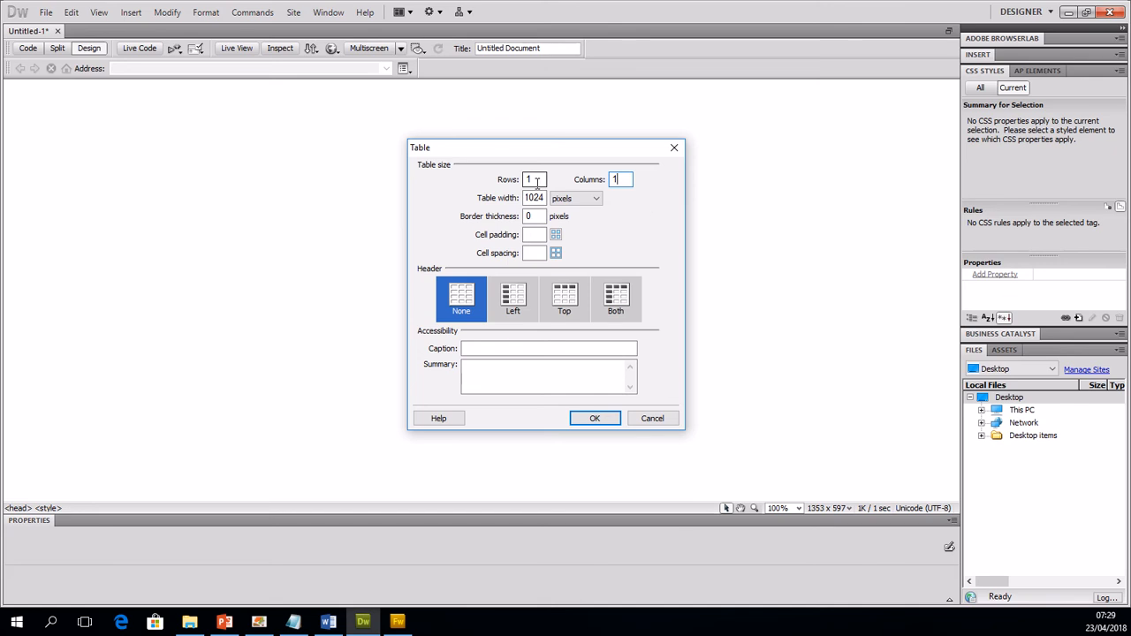
pyautogui.click(625, 180)
pyautogui.click(598, 417)
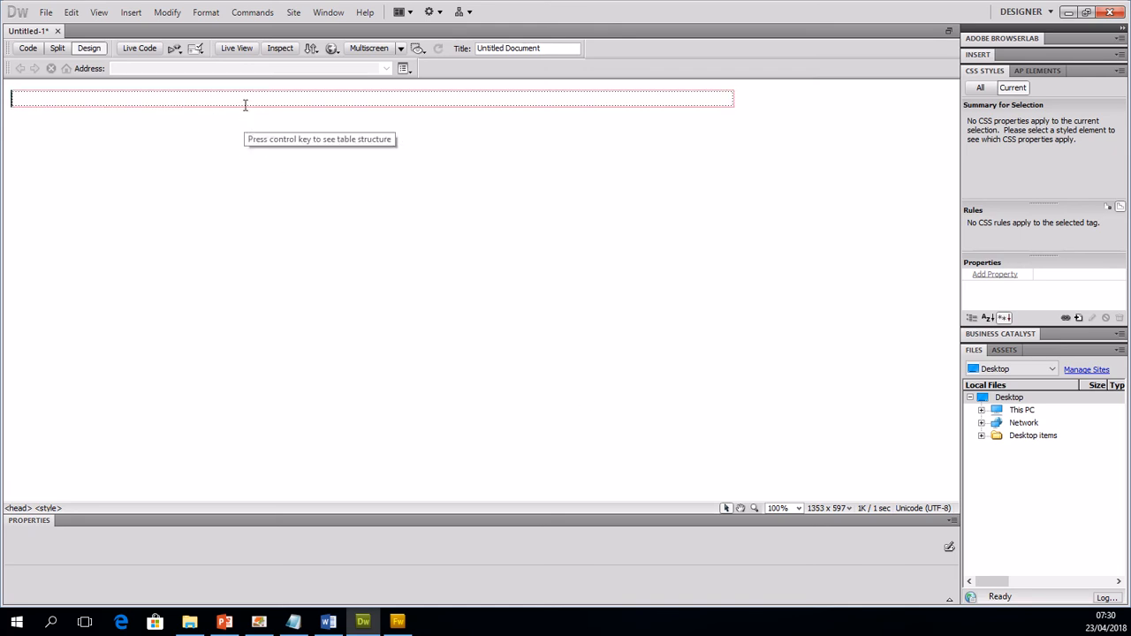
pyautogui.write('fdaf')
pyautogui.press('Return')
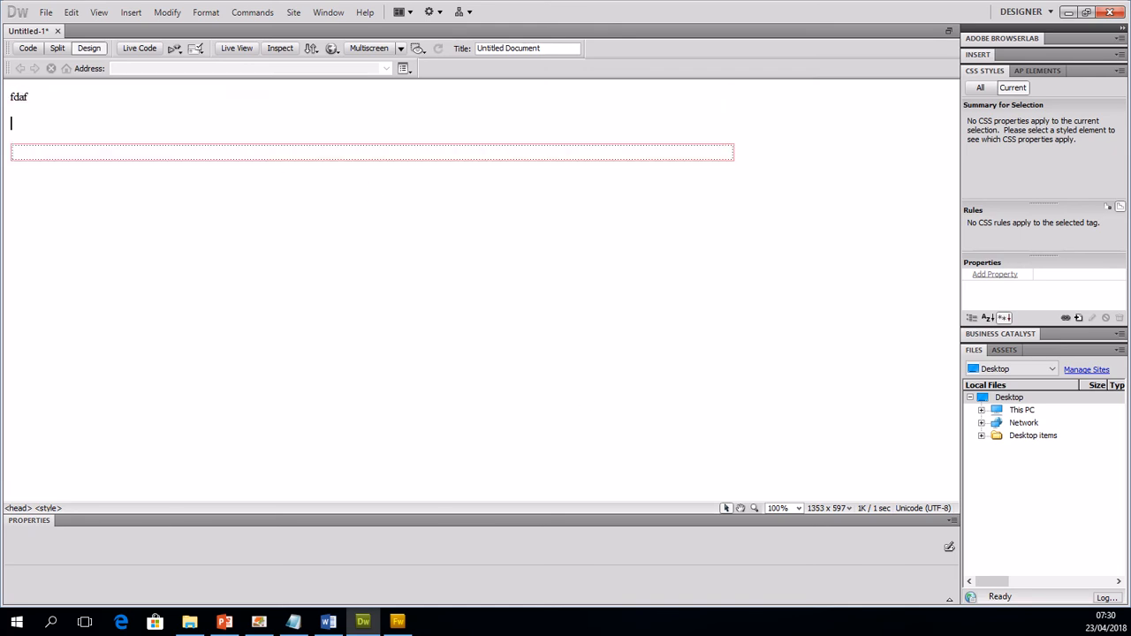
pyautogui.press('BackSpace')
pyautogui.press('BackSpace')
pyautogui.press('BackSpace')
pyautogui.press('BackSpace')
pyautogui.press('Delete')
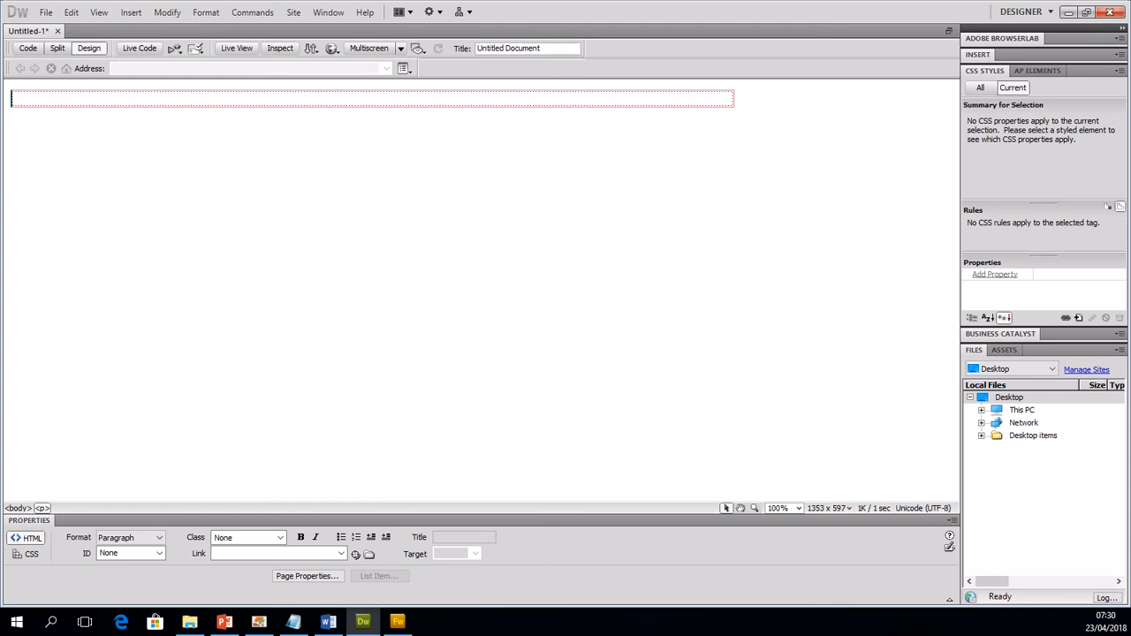
# Step: Fill the table cell with three lines of filler text to test its growth, and remove the text again
pyautogui.click(264, 97)
pyautogui.write('fafdjaskl')
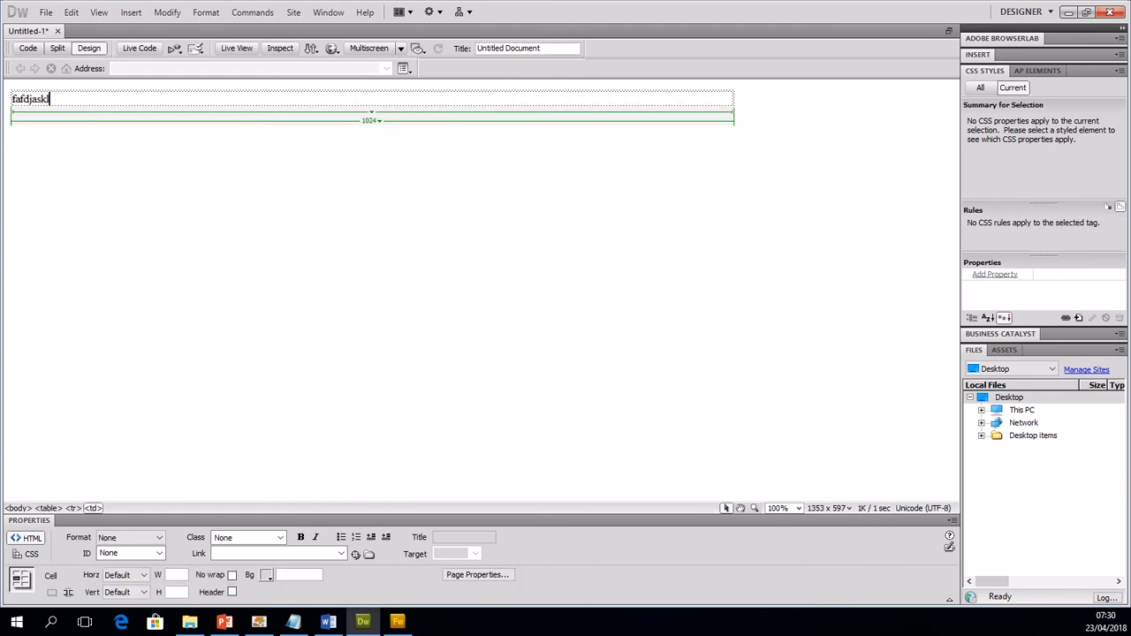
pyautogui.press('Return')
pyautogui.write('fdasilfap[')
pyautogui.press('Return')
pyautogui.write('fdasjlifja')
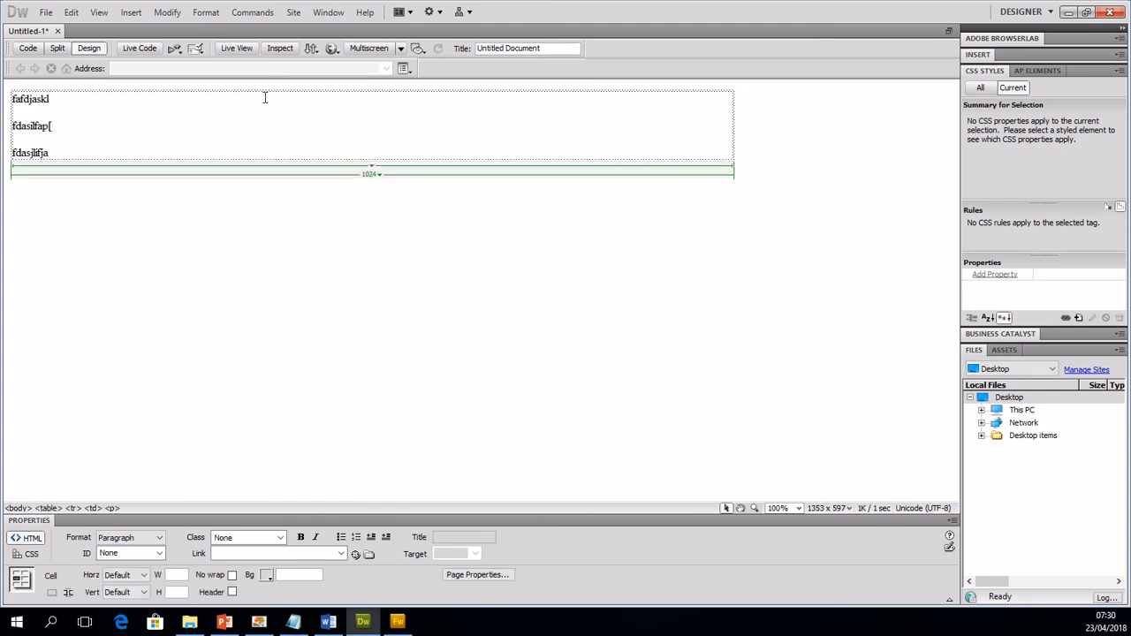
pyautogui.press('BackSpace')
pyautogui.press('BackSpace')
pyautogui.press('BackSpace')
pyautogui.press('BackSpace')
pyautogui.press('BackSpace')
pyautogui.press('BackSpace')
pyautogui.press('BackSpace')
pyautogui.press('BackSpace')
pyautogui.press('BackSpace')
pyautogui.press('BackSpace')
pyautogui.press('BackSpace')
pyautogui.press('BackSpace')
pyautogui.press('BackSpace')
pyautogui.press('BackSpace')
pyautogui.press('BackSpace')
pyautogui.press('BackSpace')
pyautogui.press('BackSpace')
pyautogui.press('BackSpace')
pyautogui.press('BackSpace')
pyautogui.press('BackSpace')
pyautogui.press('BackSpace')
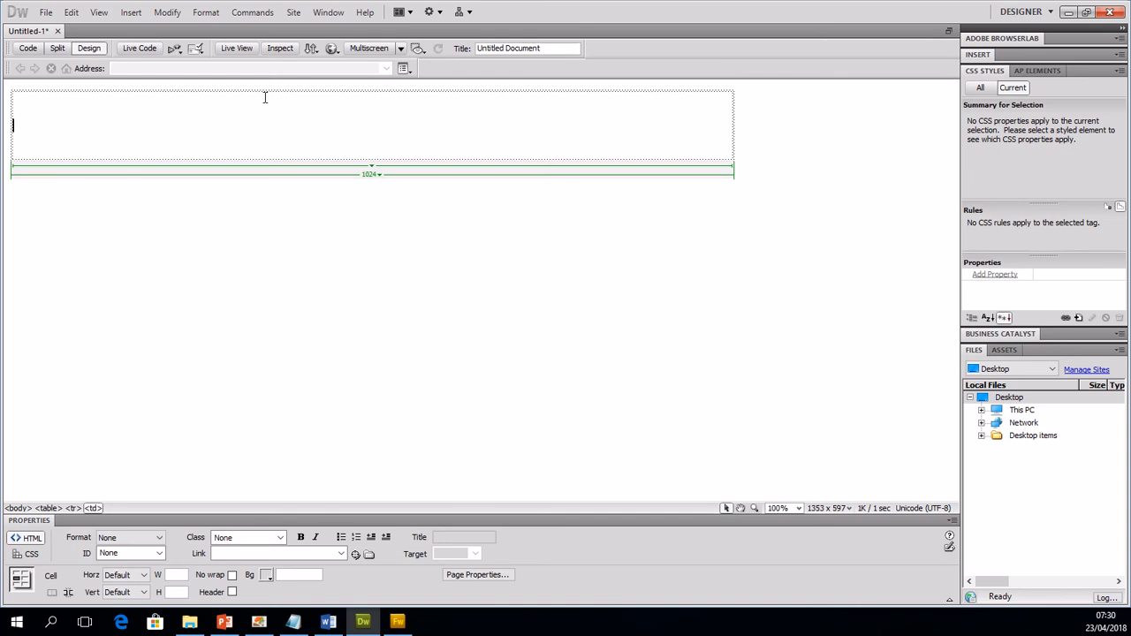
# Step: Apply the myTable class to the whole 1024-pixel table
pyautogui.click(734, 110)
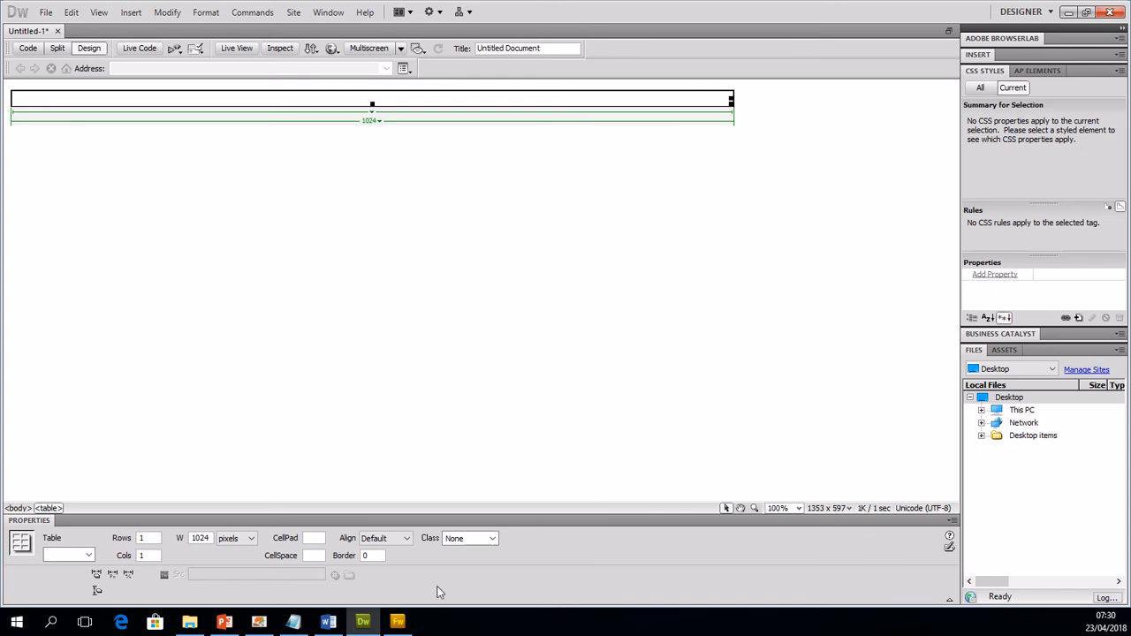
pyautogui.click(493, 539)
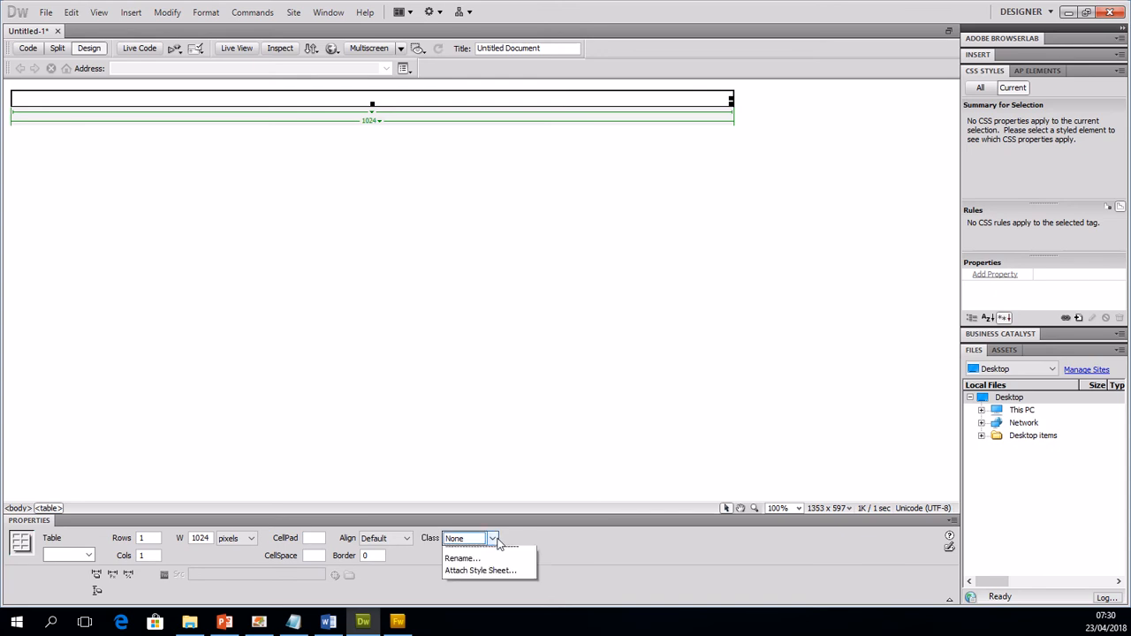
pyautogui.click(500, 572)
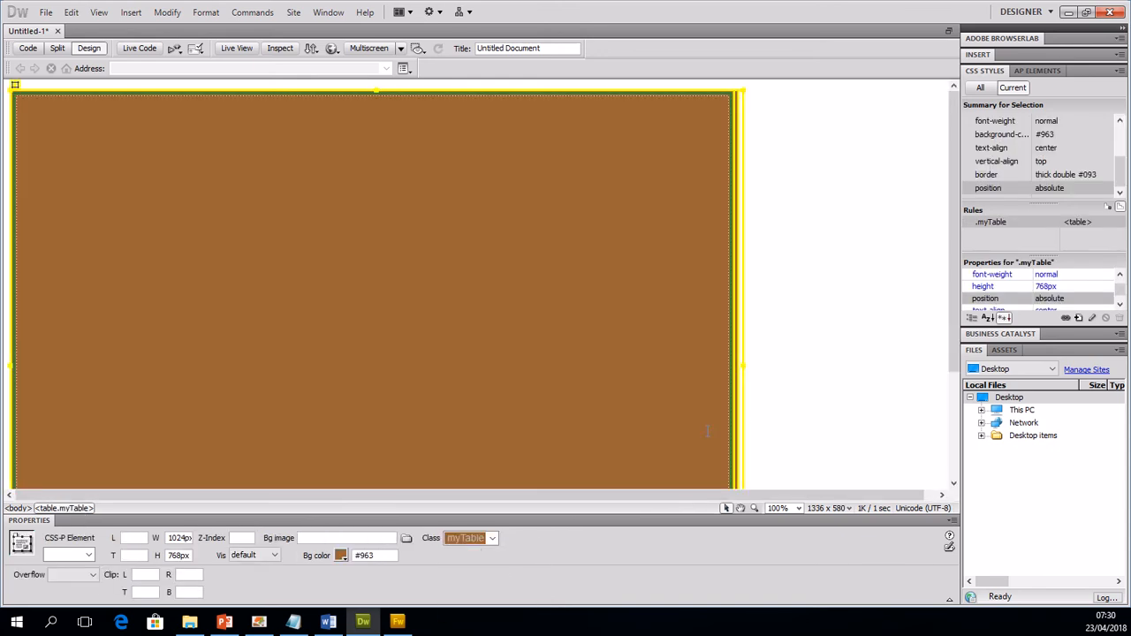
pyautogui.click(778, 392)
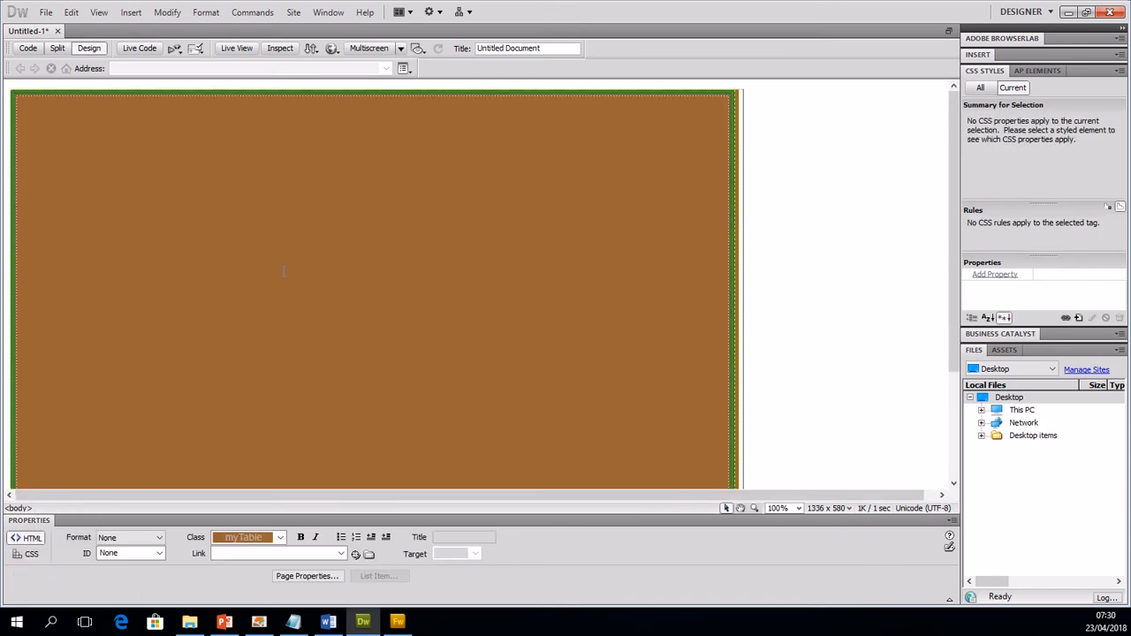
# Step: Set the table cell's horizontal alignment to Left and its vertical alignment to Top
pyautogui.click(207, 241)
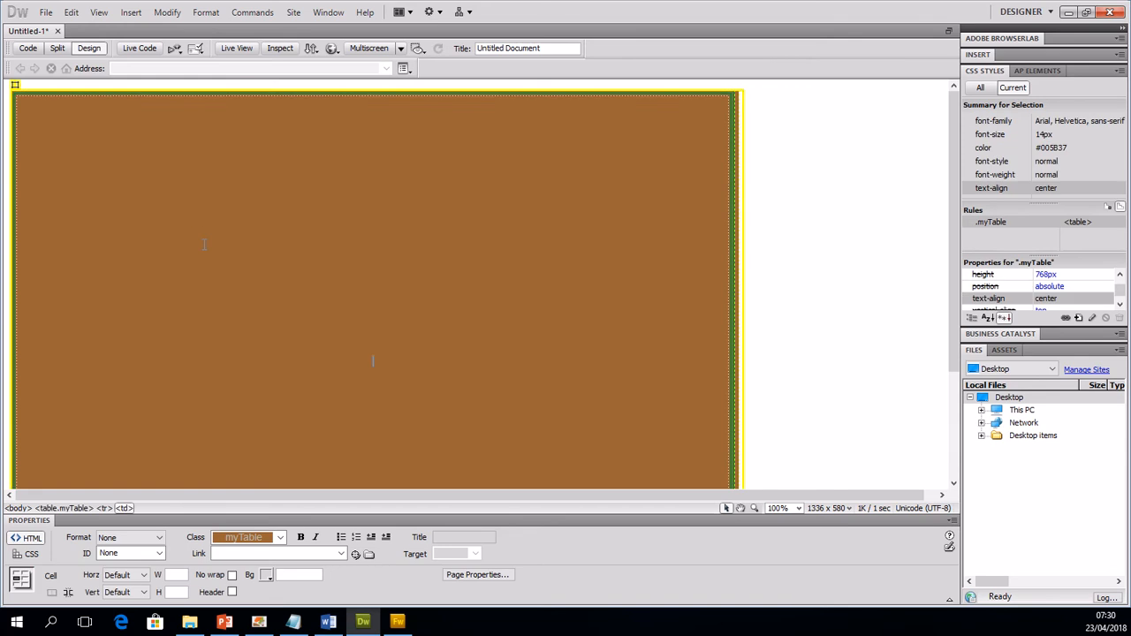
pyautogui.scroll(-4, 243, 319)
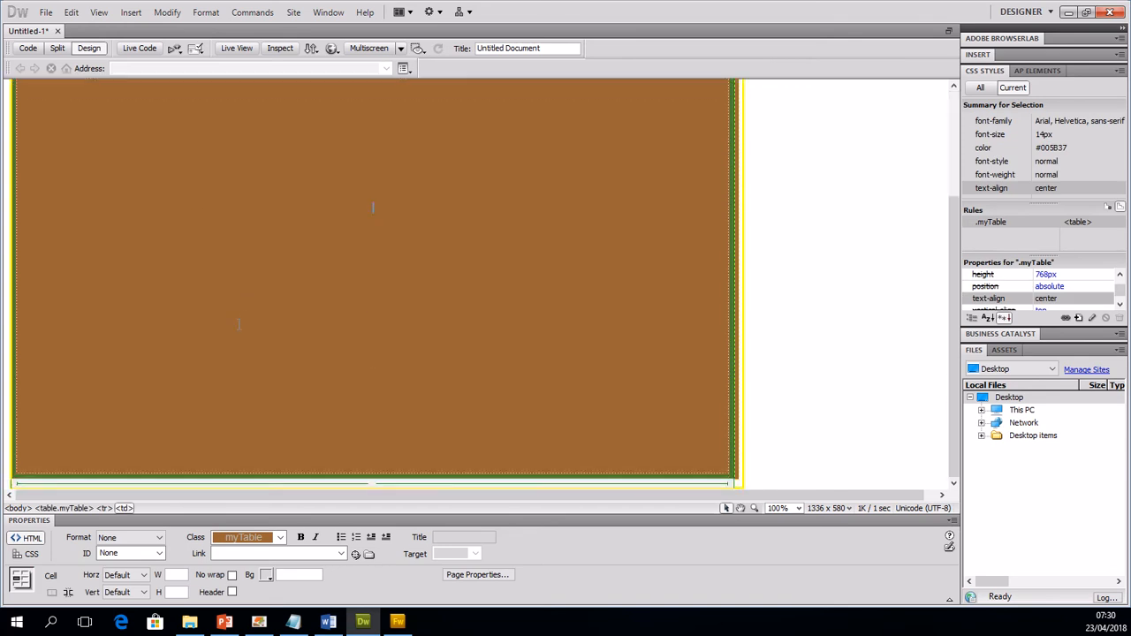
pyautogui.scroll(4, 239, 325)
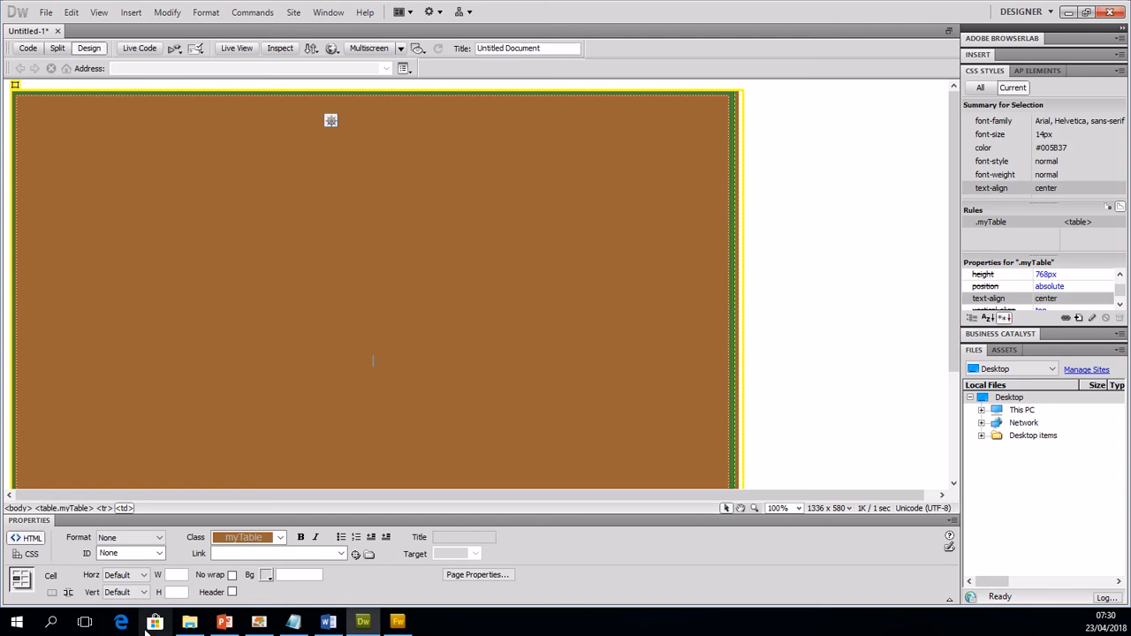
pyautogui.click(137, 575)
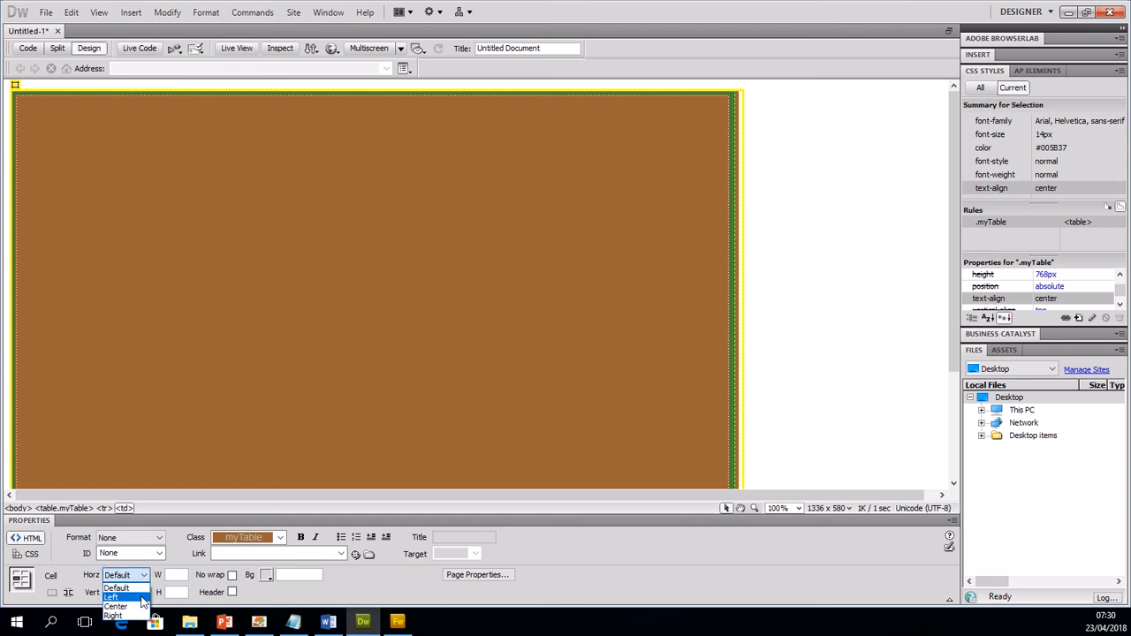
pyautogui.click(142, 598)
pyautogui.click(128, 592)
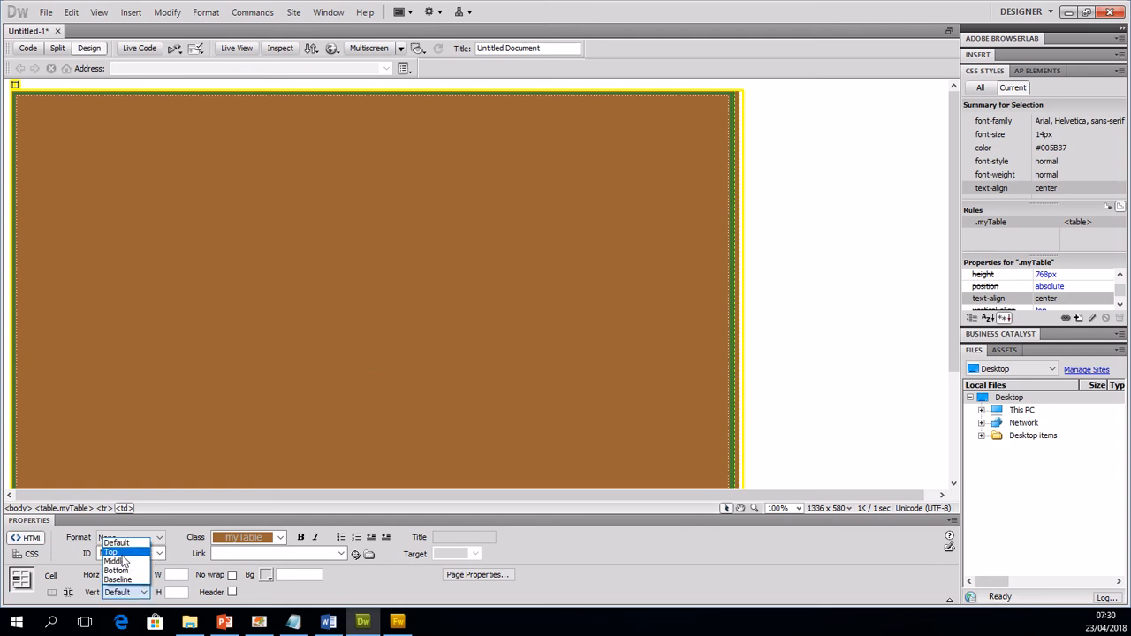
pyautogui.click(114, 552)
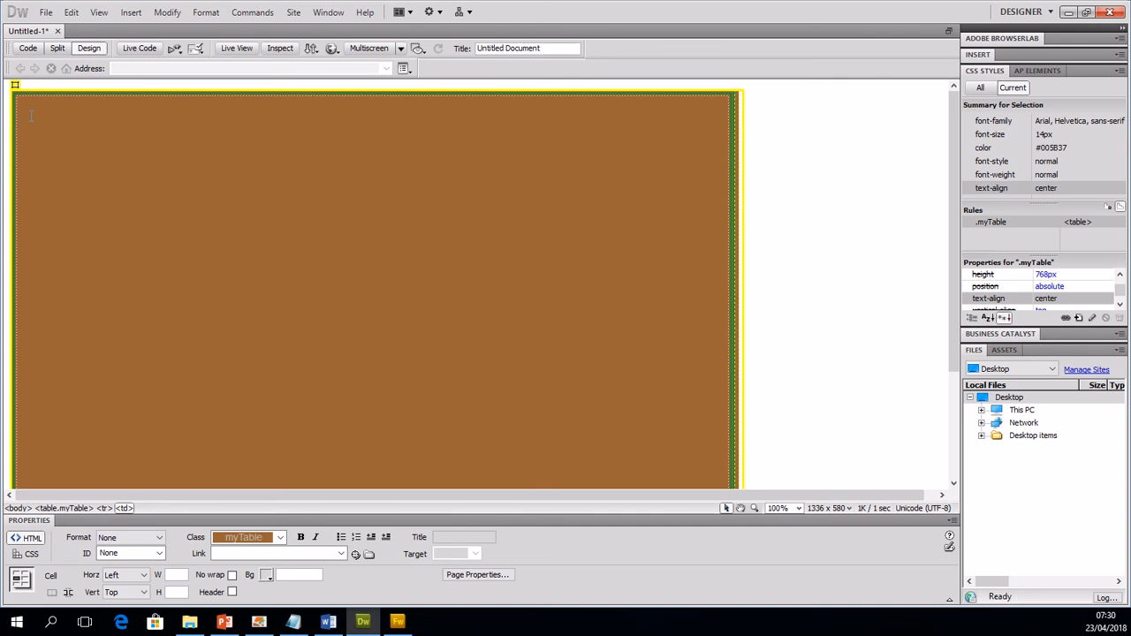
# Step: Insert a nested table with 1 row and 1 column inside the cell, 100 percent wide with border thickness 0
pyautogui.click(131, 15)
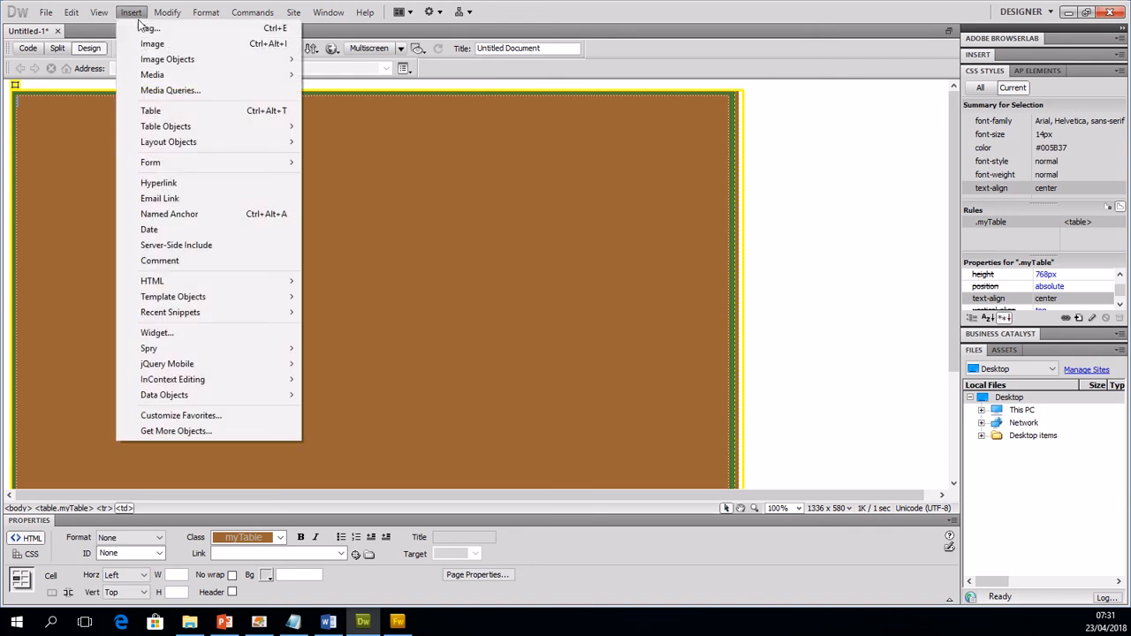
pyautogui.click(177, 113)
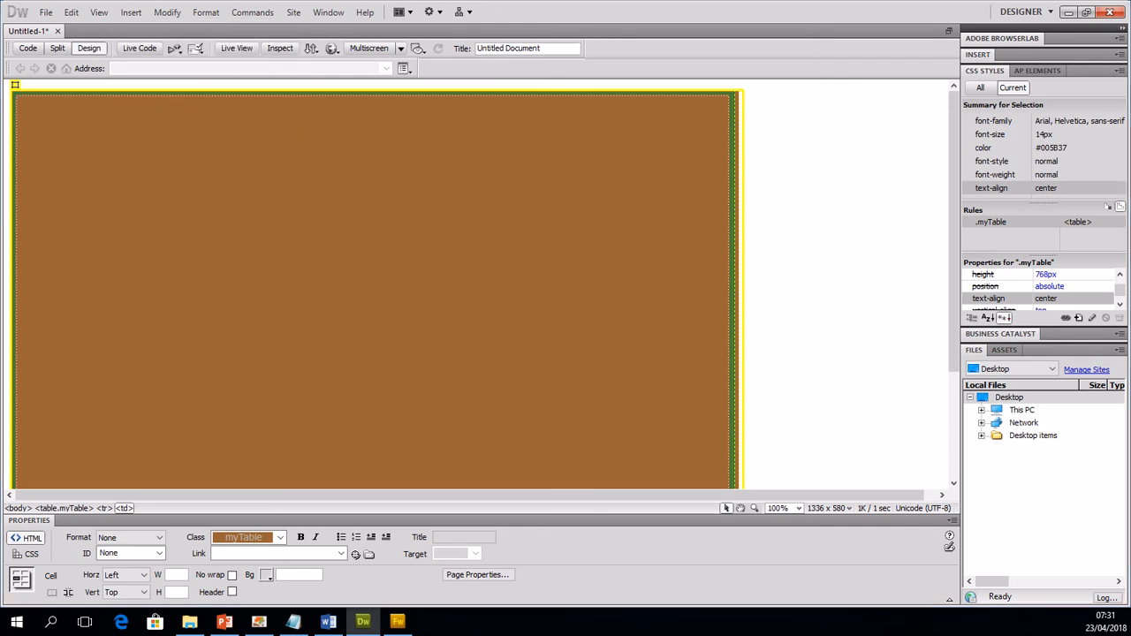
pyautogui.moveTo(1028, 205); pyautogui.dragTo(301, 157)
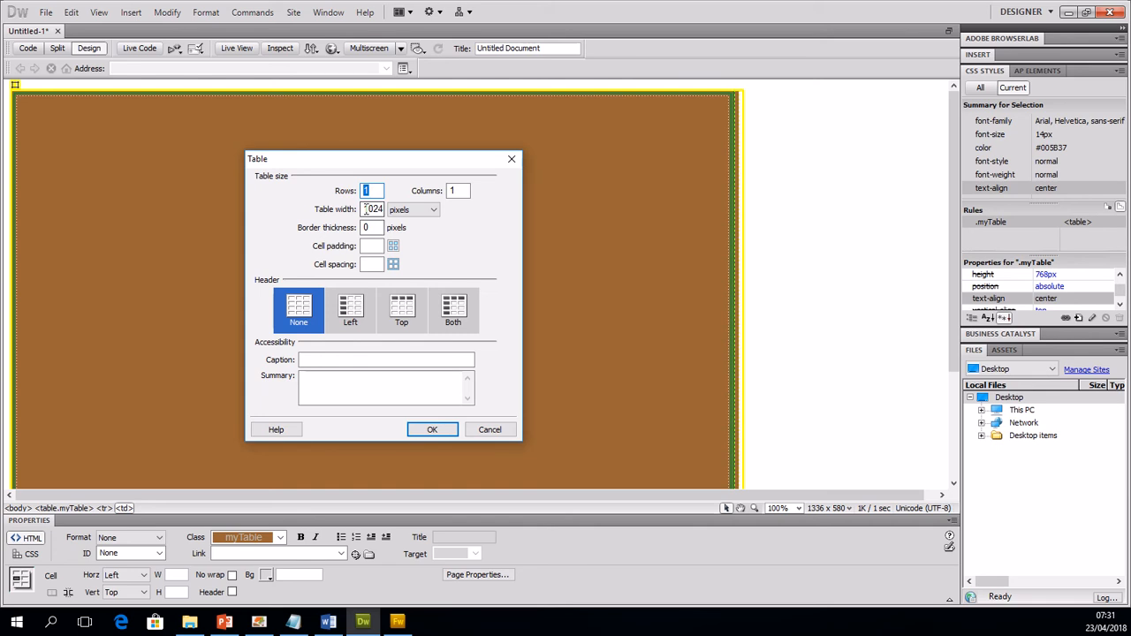
pyautogui.moveTo(364, 210); pyautogui.dragTo(440, 212)
pyautogui.write('100')
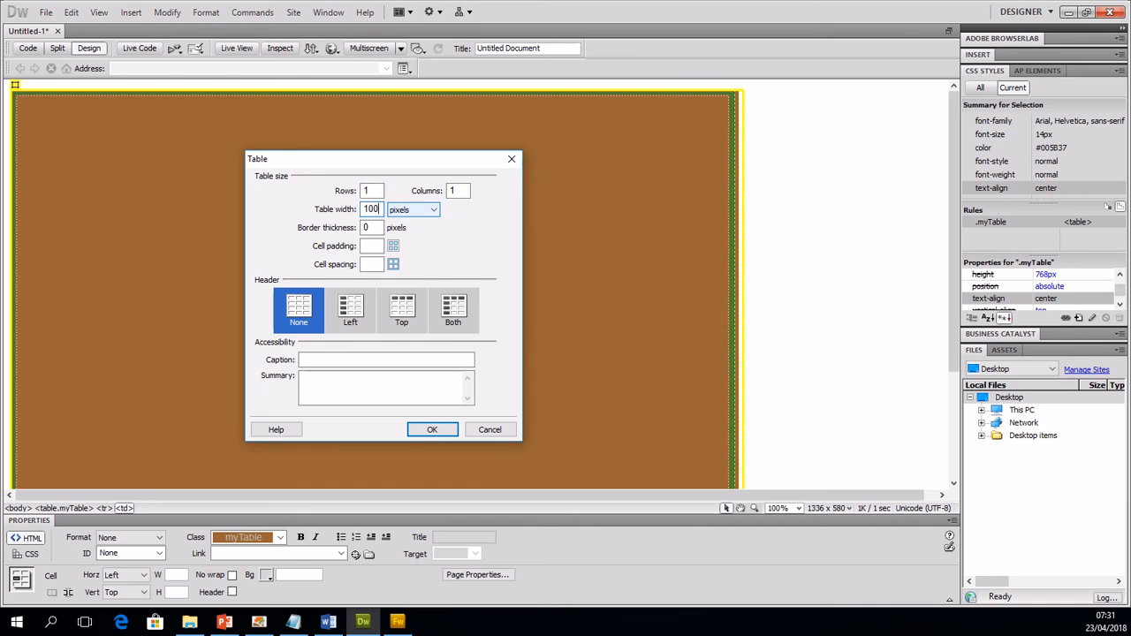
pyautogui.click(431, 210)
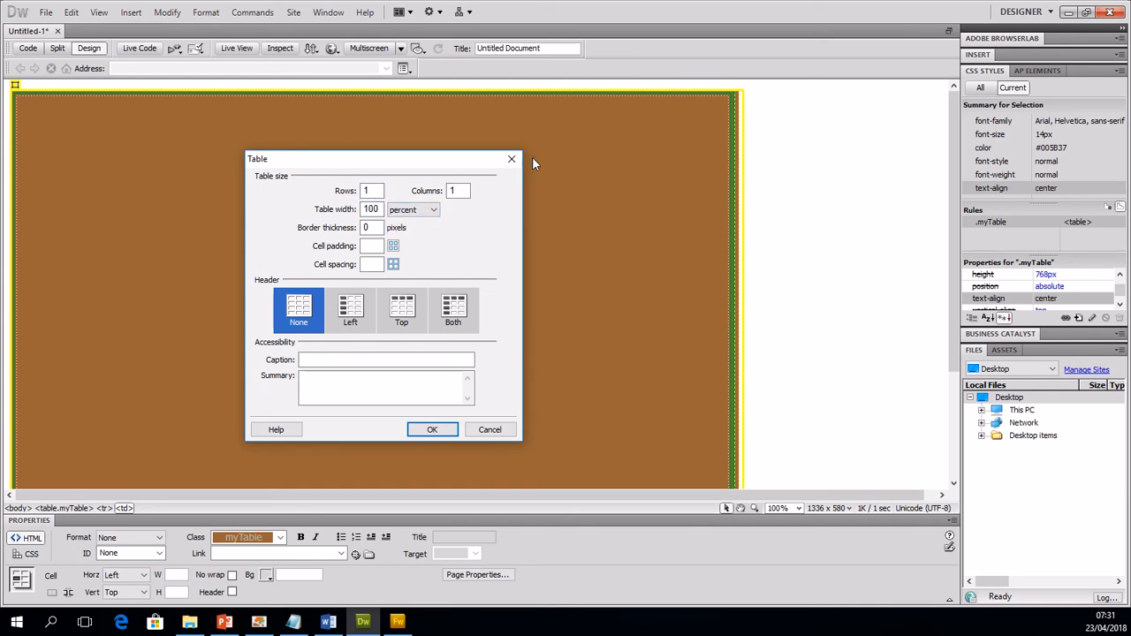
pyautogui.click(431, 431)
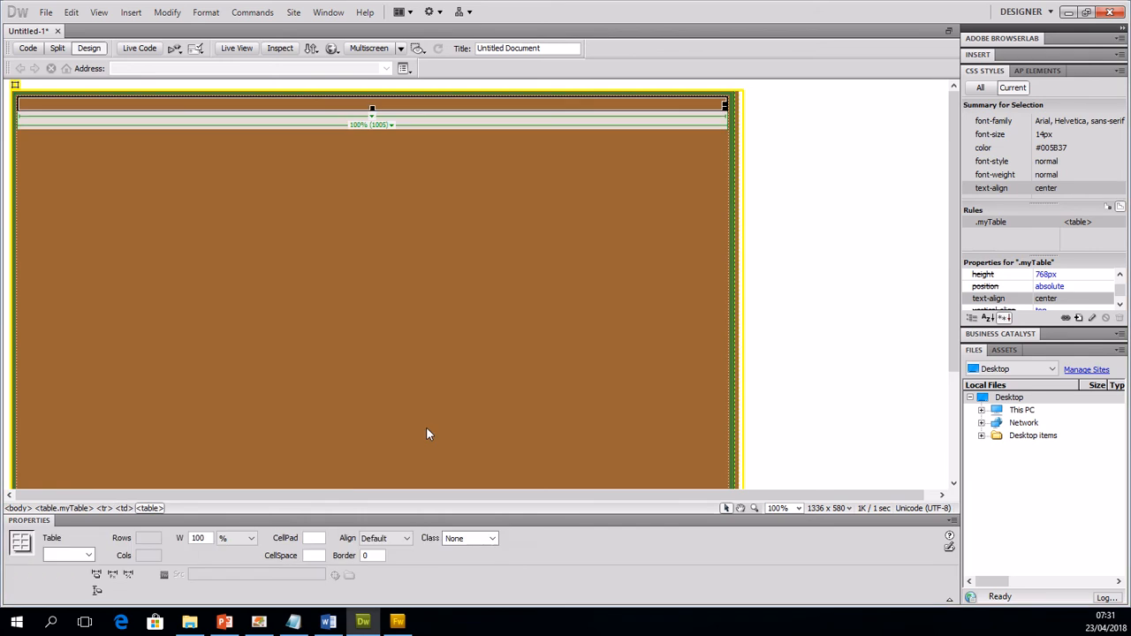
pyautogui.click(427, 430)
pyautogui.hotkey('ctrl', 'z')
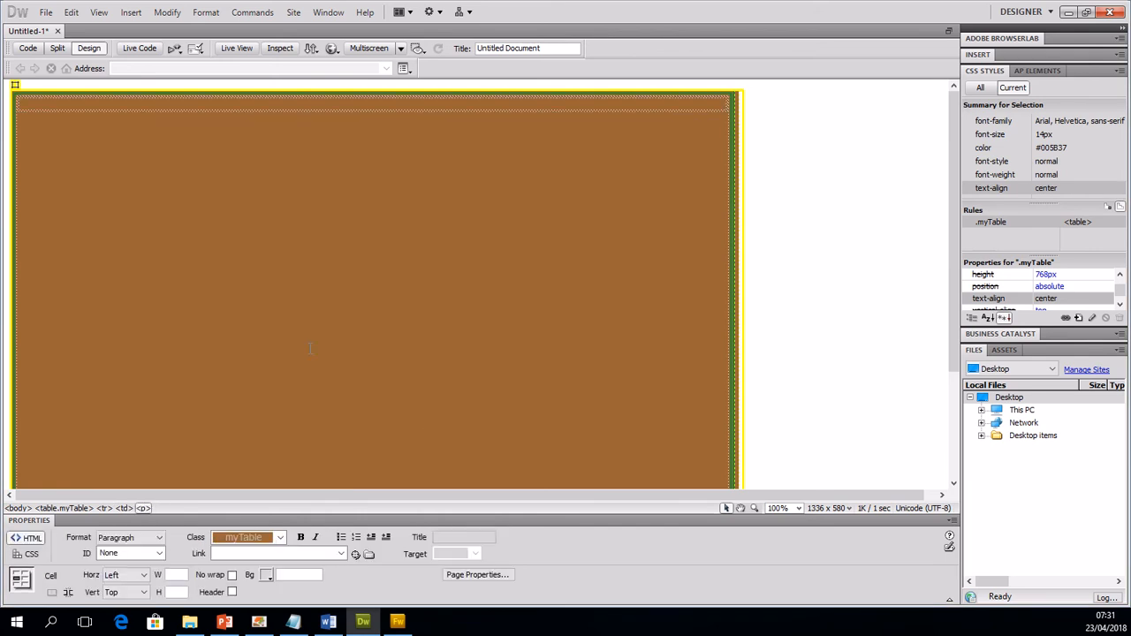
pyautogui.hotkey('ctrl', 'y')
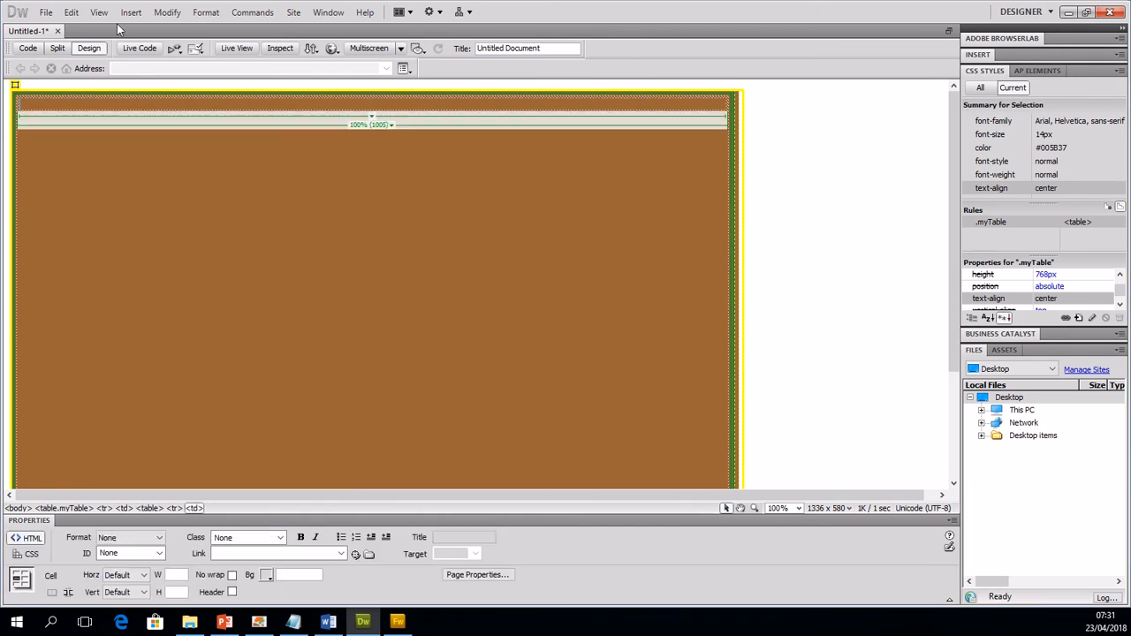
# Step: Insert banner.png from the My Assets folder of 0 Exemplar into the nested table, with the alternate text "banner"
pyautogui.click(129, 16)
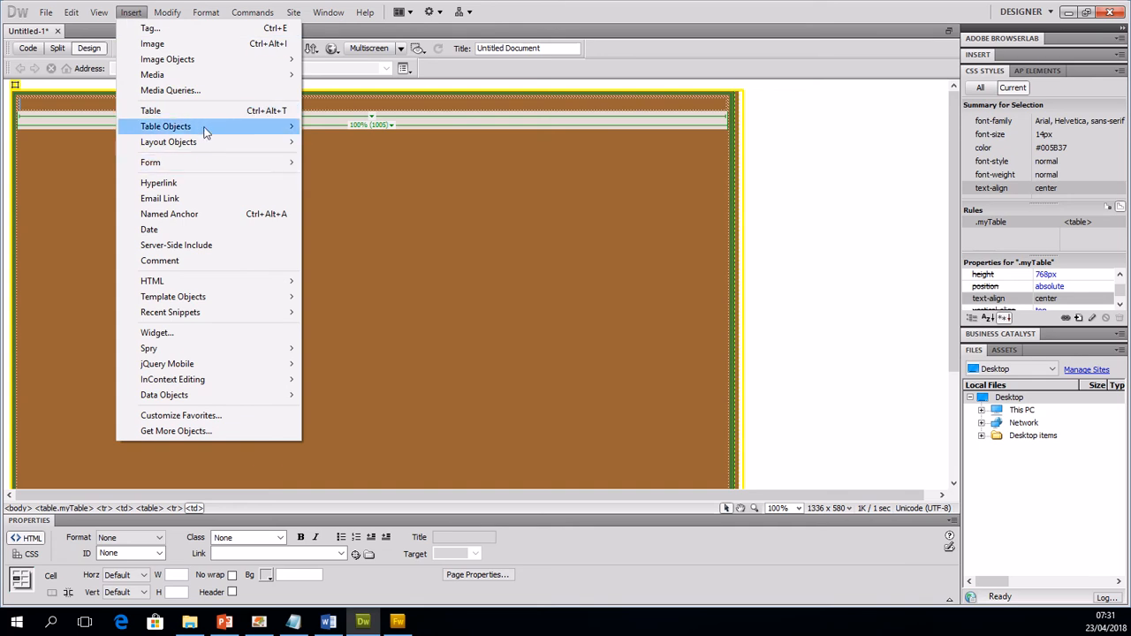
pyautogui.click(208, 43)
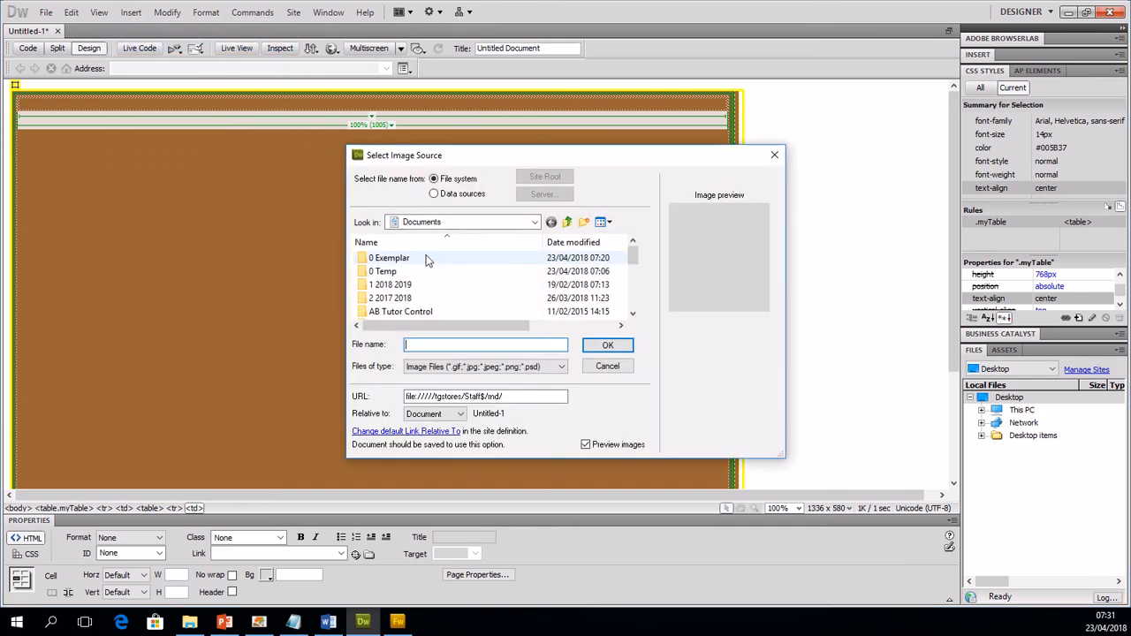
pyautogui.doubleClick(429, 260)
pyautogui.doubleClick(408, 300)
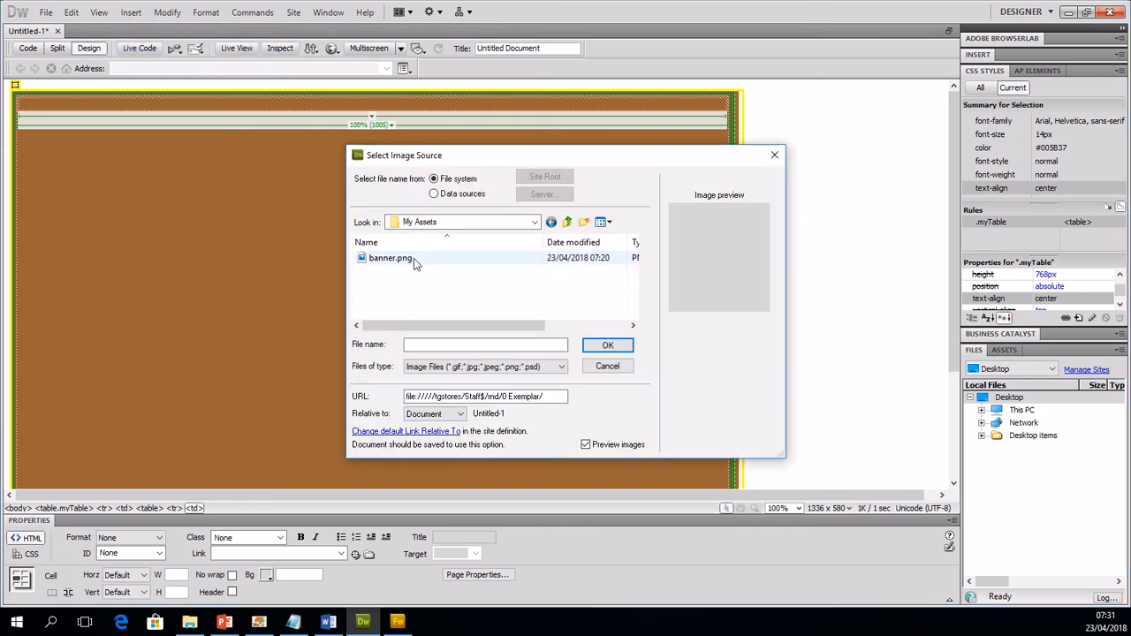
pyautogui.click(414, 259)
pyautogui.click(607, 347)
pyautogui.click(569, 355)
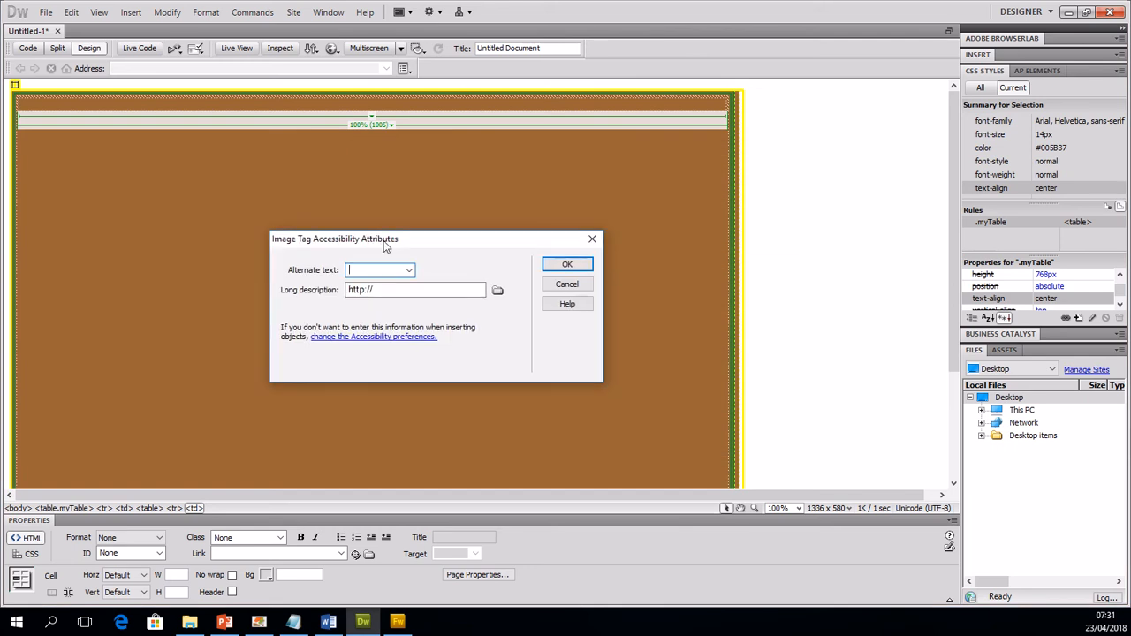
pyautogui.write('banner')
pyautogui.press('Return')
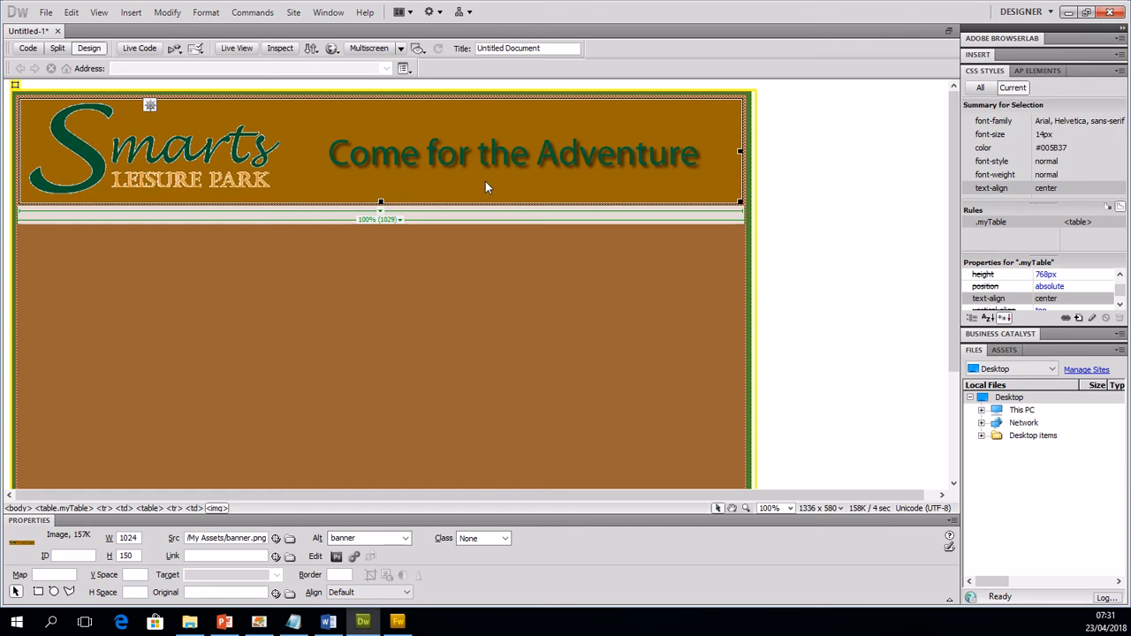
# Step: Switch to FORM.doc in Word and begin a paragraph: "To create my page template I used a CSS style to apply a border to my"
pyautogui.click(457, 270)
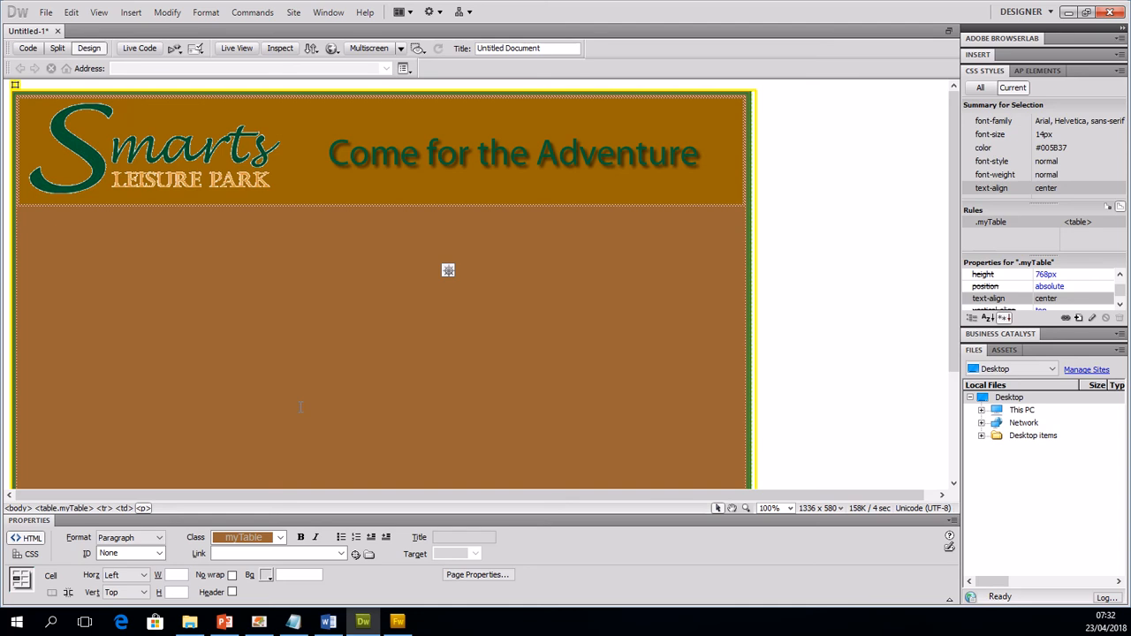
pyautogui.click(327, 622)
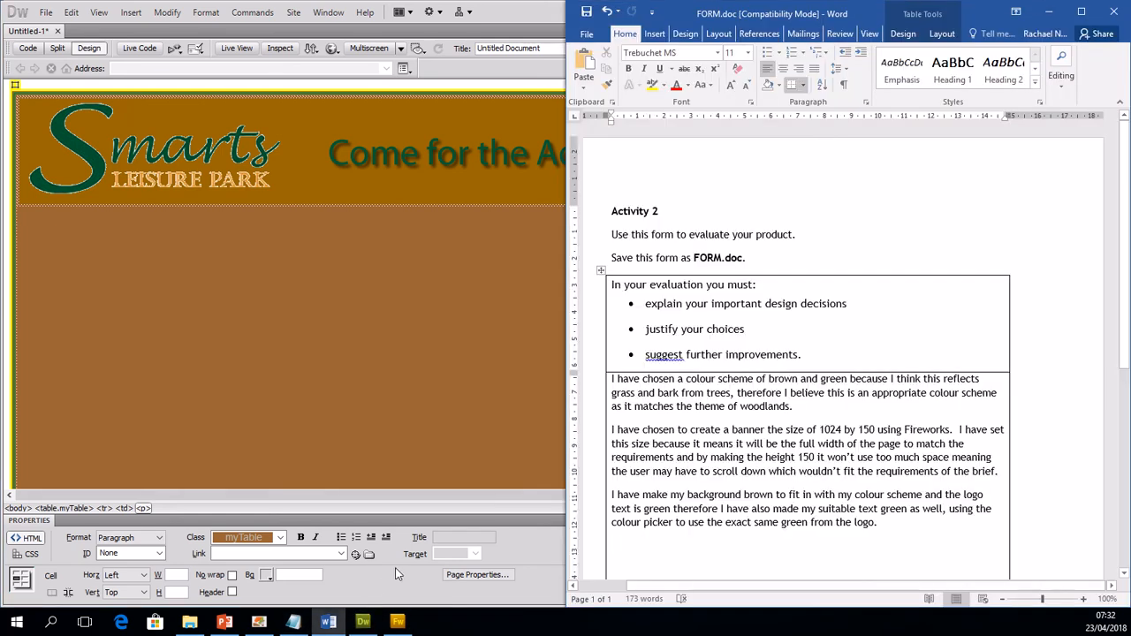
pyautogui.scroll(-2, 697, 493)
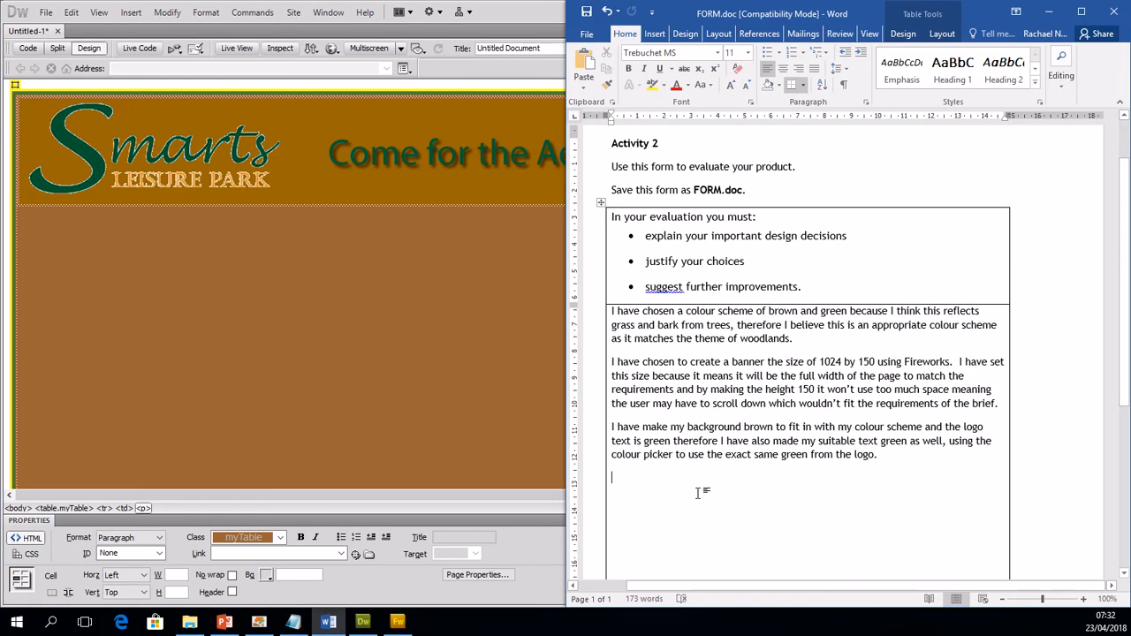
pyautogui.write('To create')
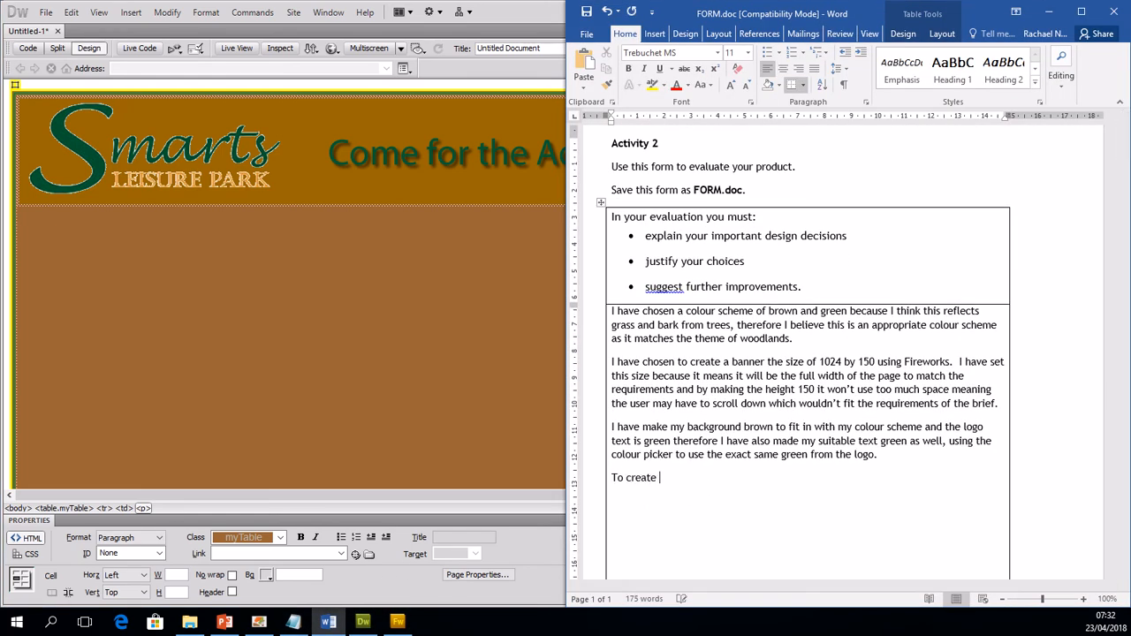
pyautogui.write(' my page template I used a CSS')
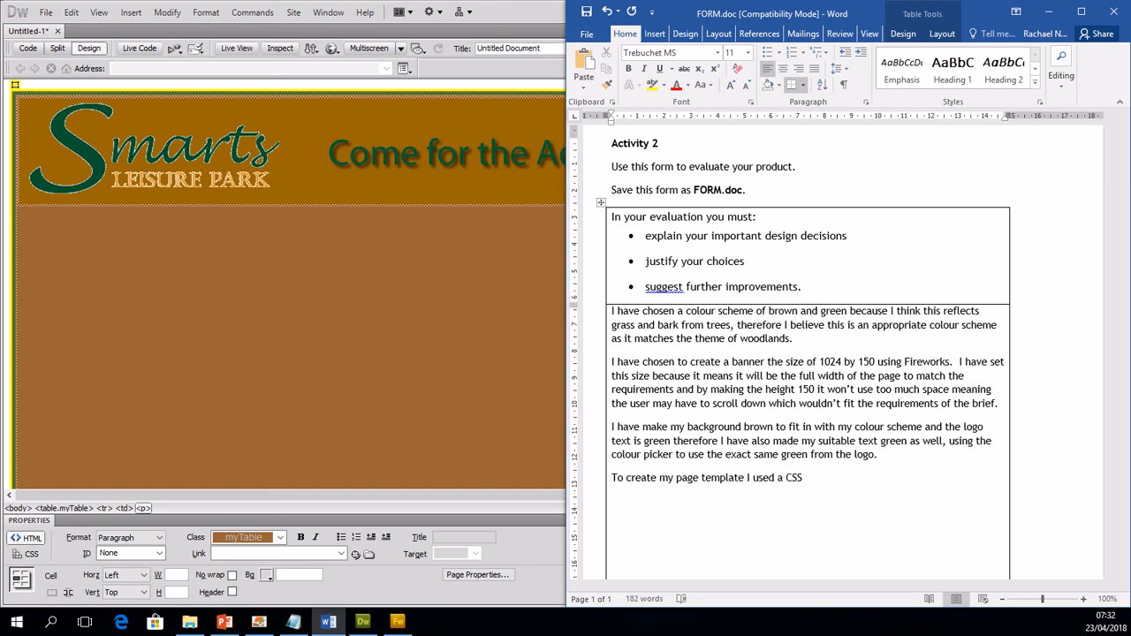
pyautogui.scroll(-1, 698, 493)
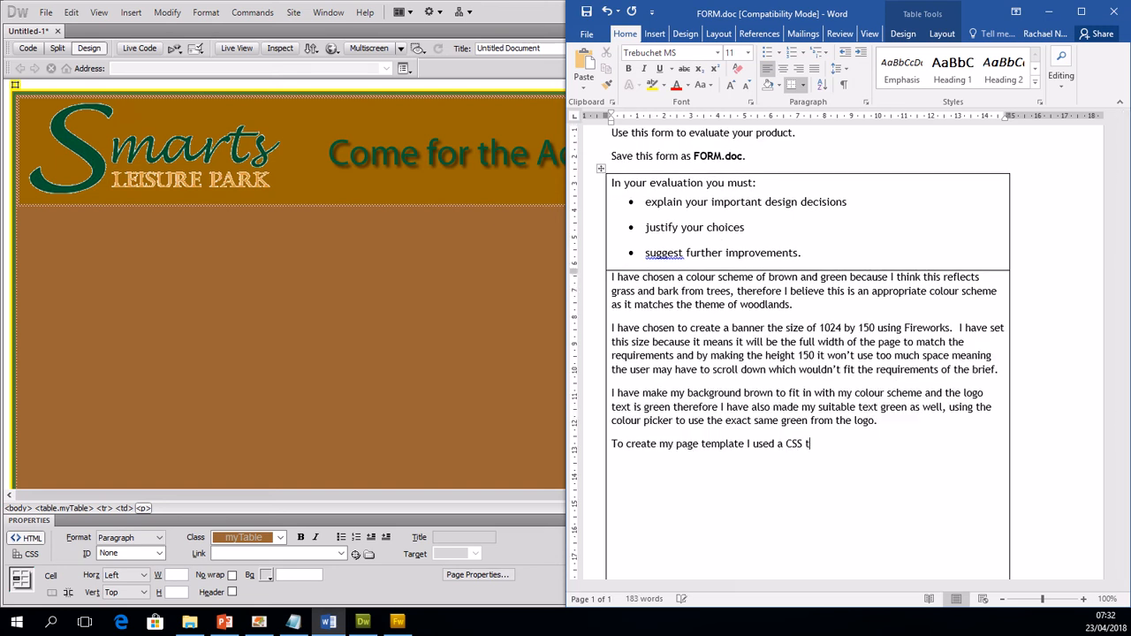
pyautogui.write('style to apply a border to m')
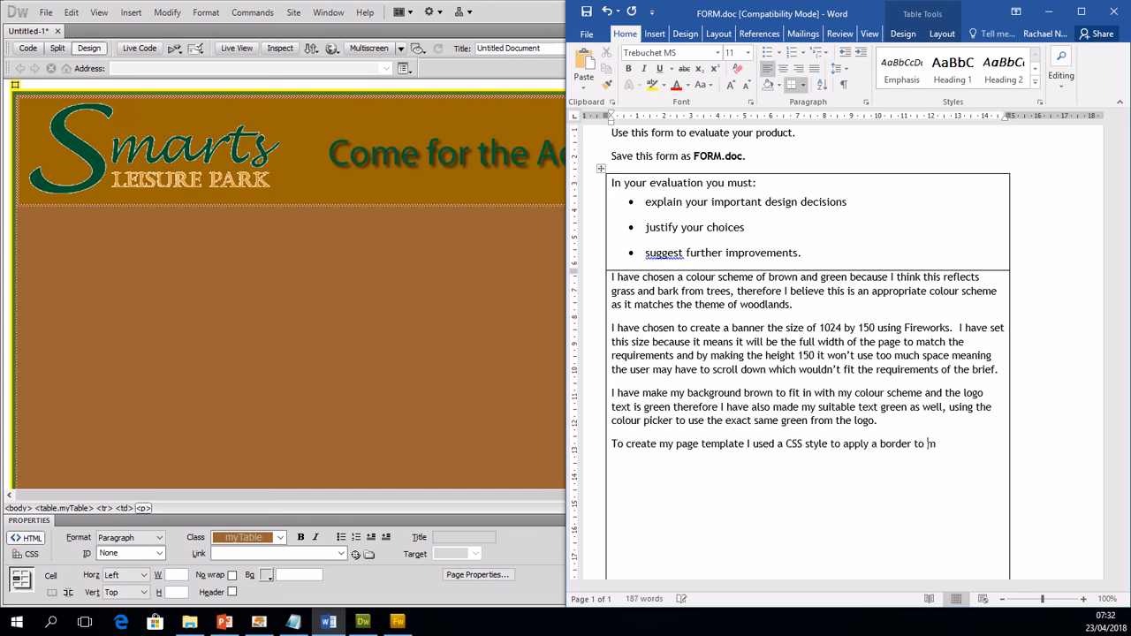
pyautogui.write('y table and to set the size ')
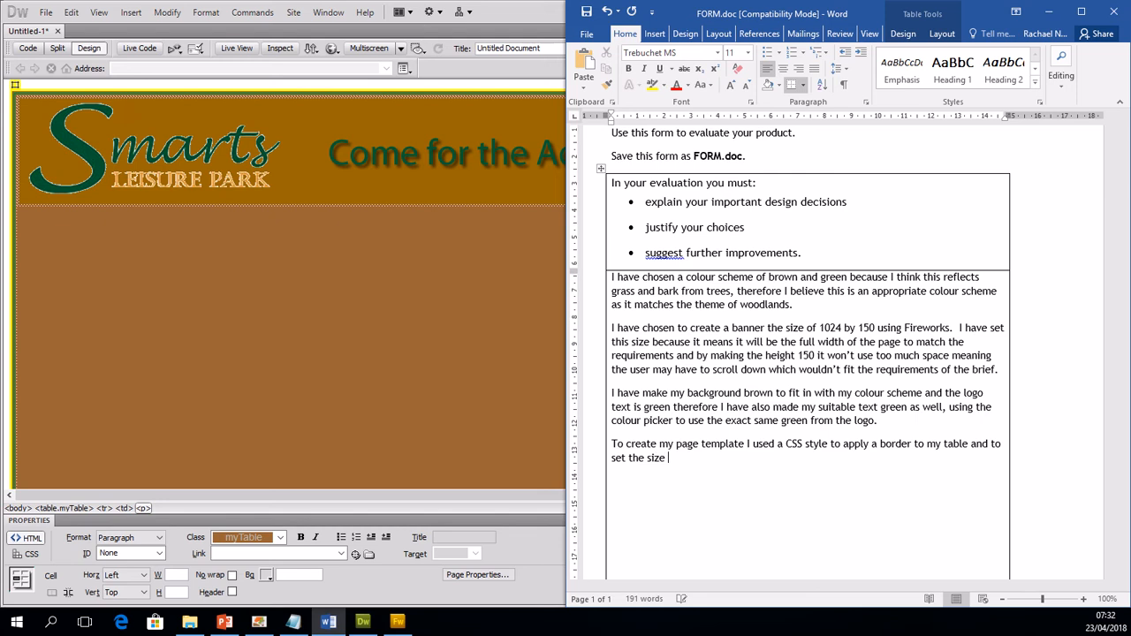
pyautogui.write('so that it would be 1024 x')
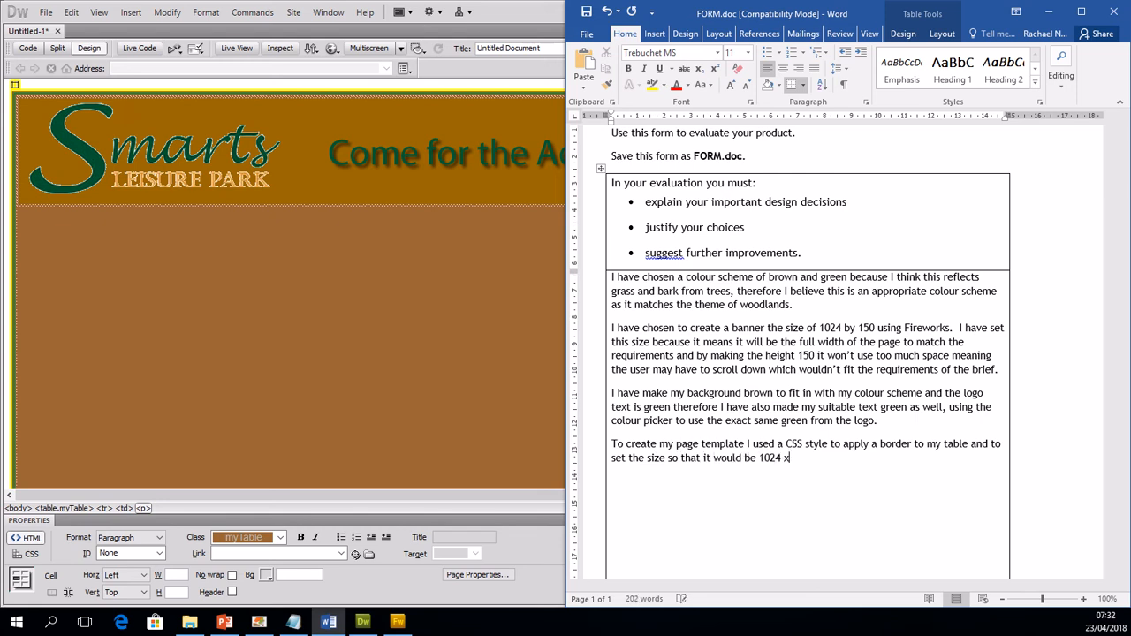
pyautogui.write(' 768 to meet requiremetns w')
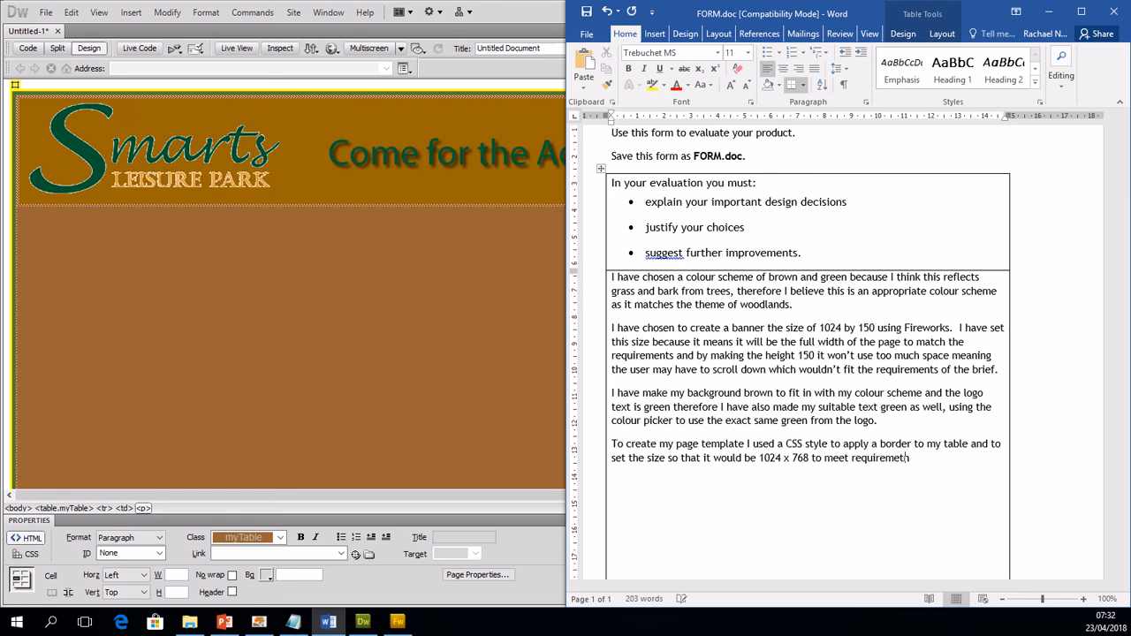
# Step: Finish the paragraph with "table and to set the size so that it would be 1024 x 768 to meet requirements without scrolling."
pyautogui.press('BackSpace')
pyautogui.press('BackSpace')
pyautogui.press('BackSpace')
pyautogui.press('BackSpace')
pyautogui.press('BackSpace')
pyautogui.write('nts without scrolling.')
# Step: Add a new paragraph reading "I then inserted a nested table for the banner and inserted an image."
pyautogui.press('Return')
pyautogui.write('I then inser')
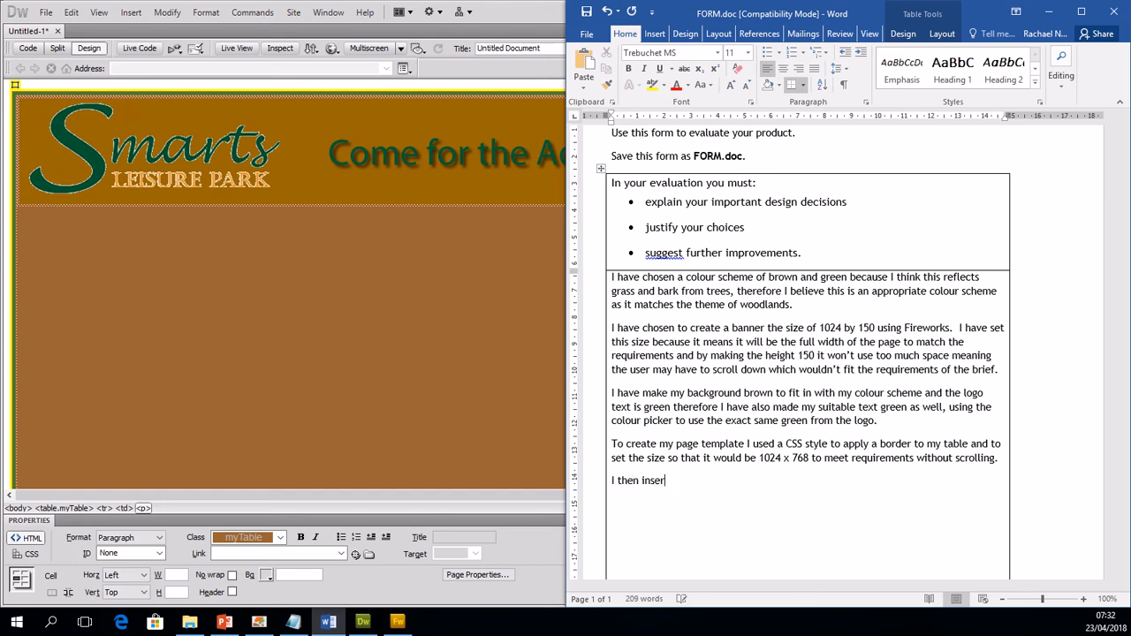
pyautogui.write('ted a nested table')
pyautogui.write('for the banner')
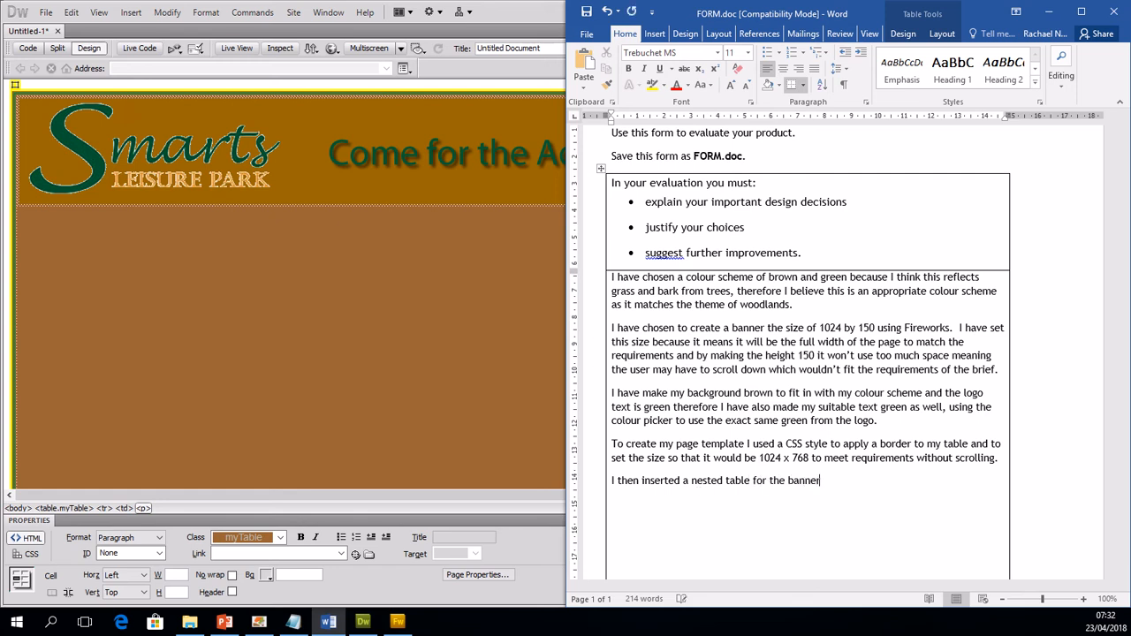
pyautogui.write(' and inserted an image.')
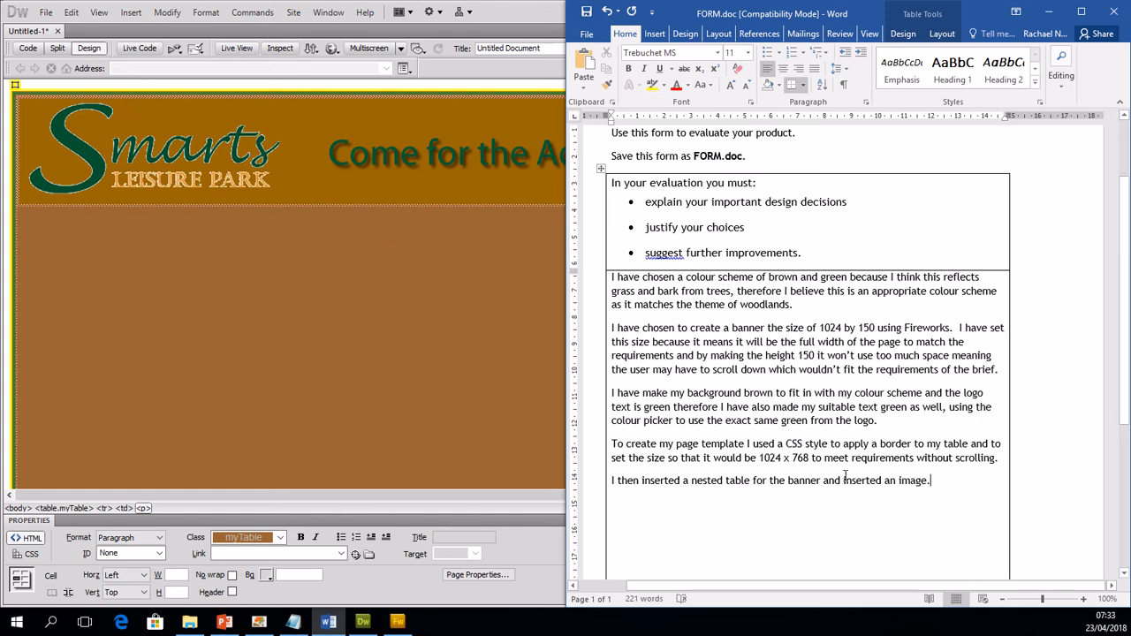
# Step: Insert a paragraph above the nested-table sentence: "When creating myTable style I set the font colour to match the green of the banner, using the code"
pyautogui.press('Return')
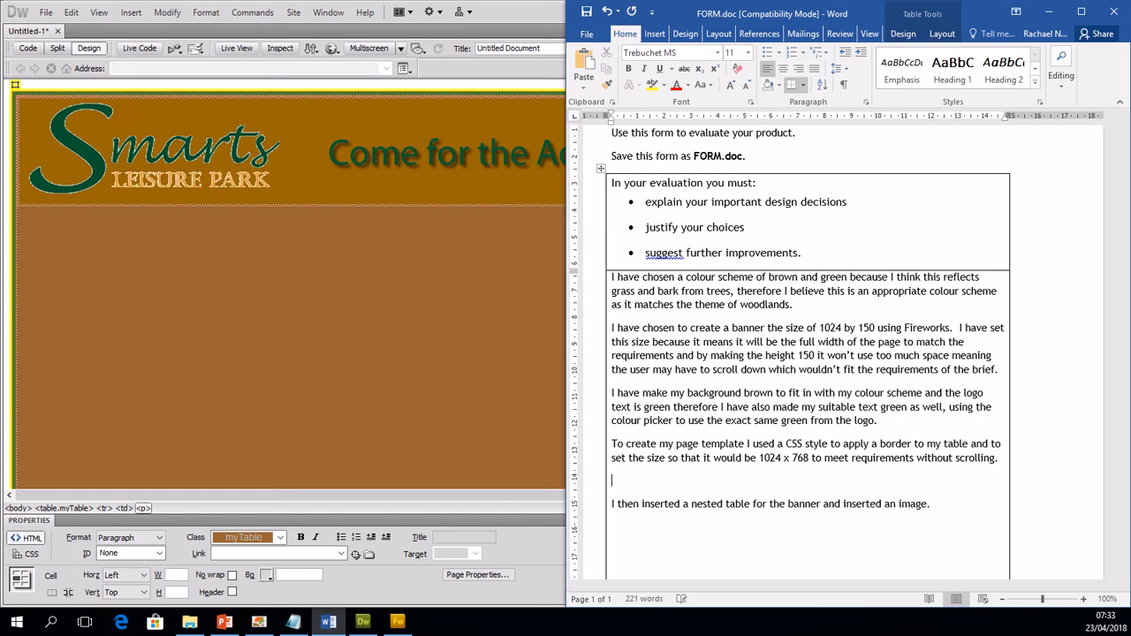
pyautogui.write('When creating myTable style I')
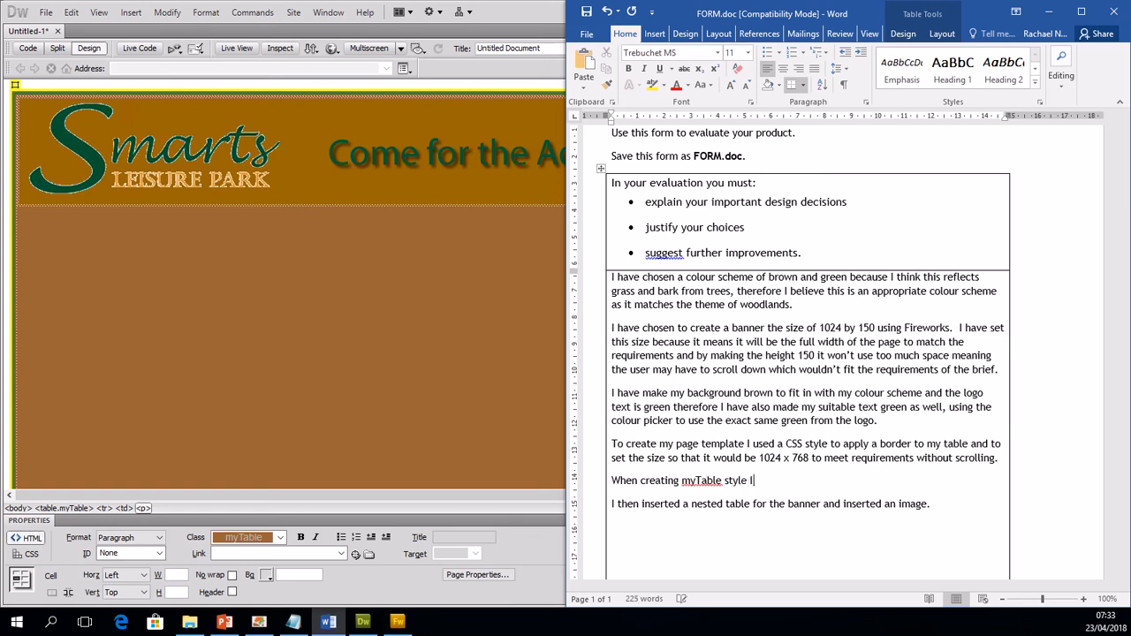
pyautogui.write(' set the font colour to match ')
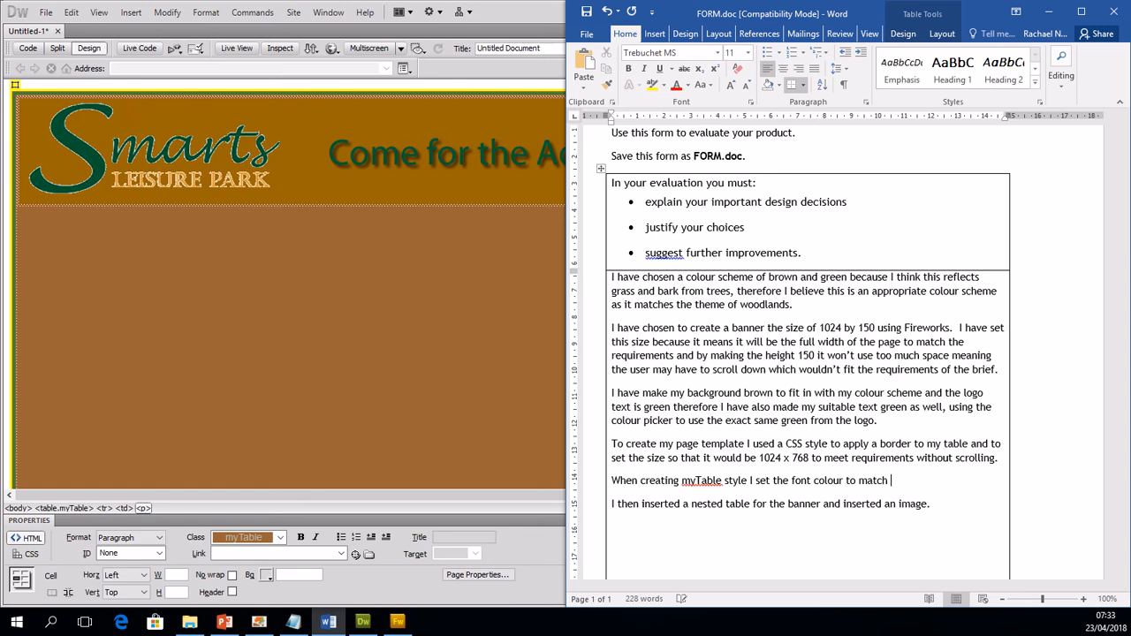
pyautogui.write('the green of the banner, using the ')
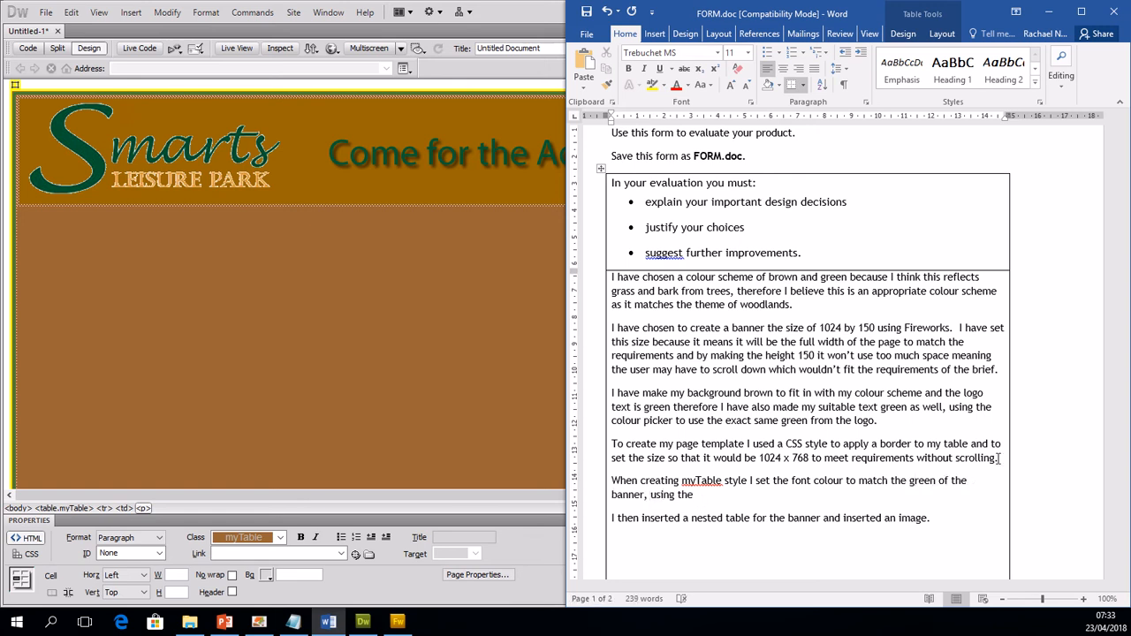
pyautogui.write('code')
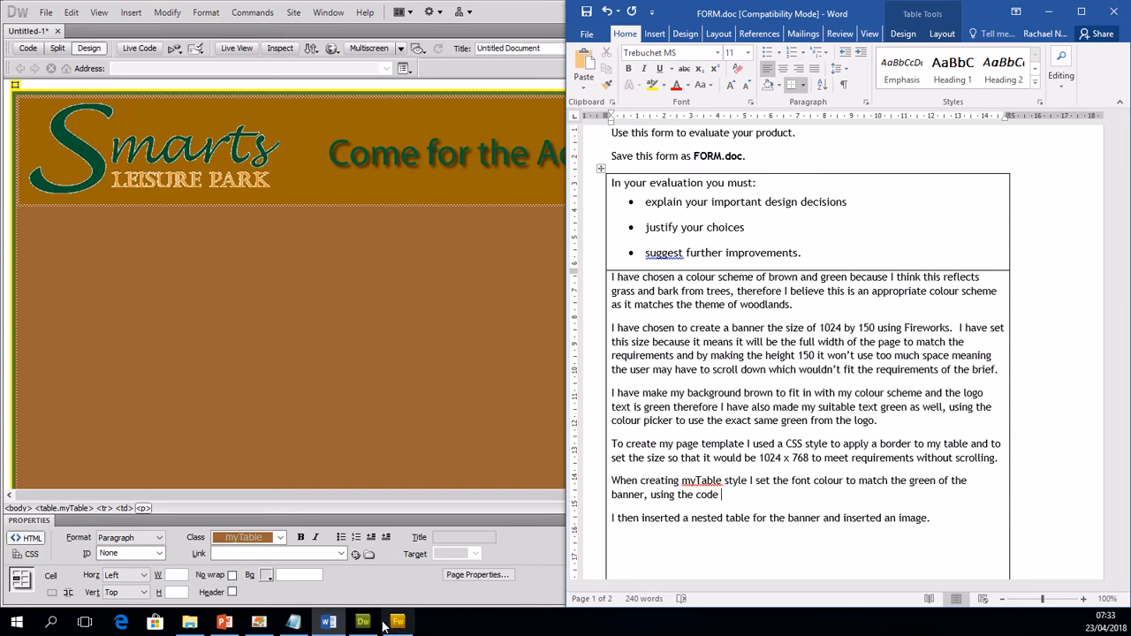
# Step: Look at the banner in Fireworks, return to FORM.doc and add the colour code #005B37 after "using the code"
pyautogui.click(397, 623)
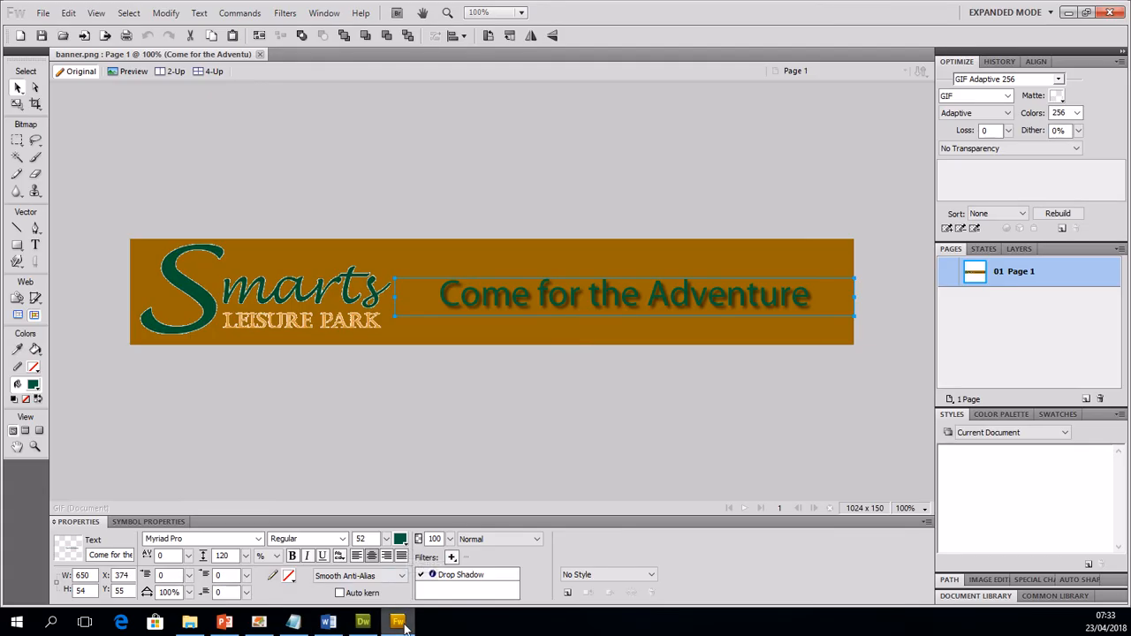
pyautogui.click(328, 622)
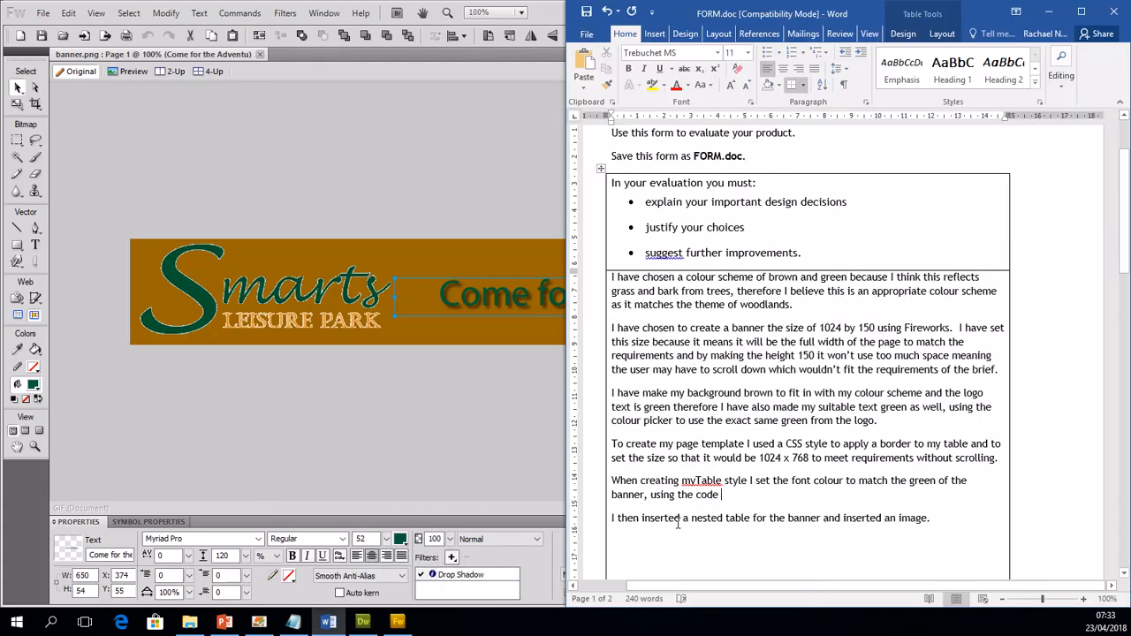
pyautogui.write('005')
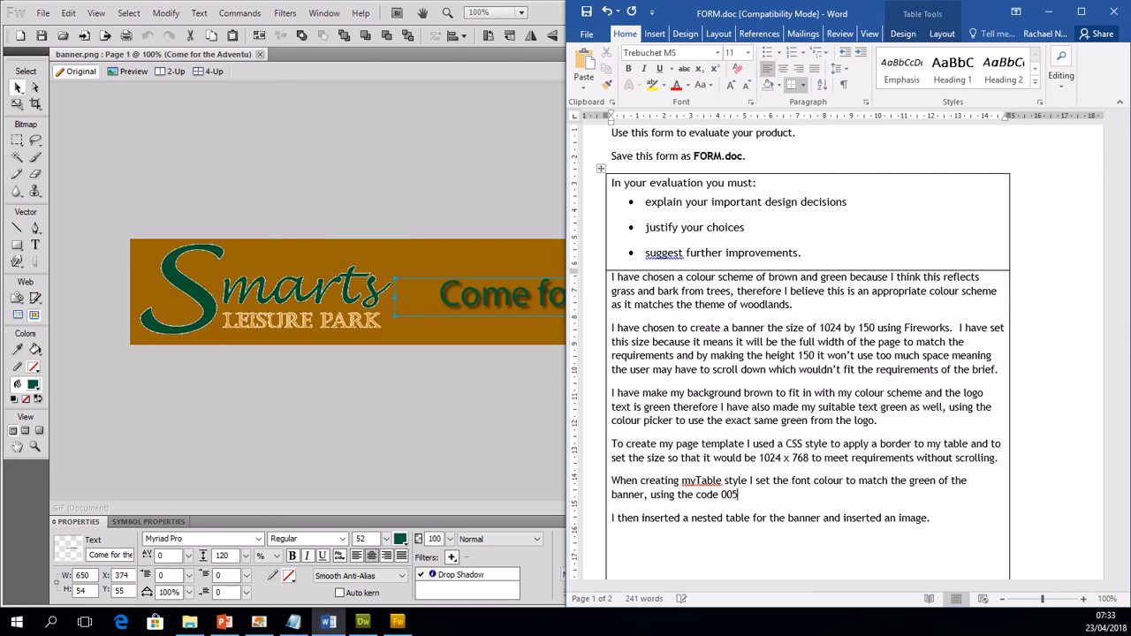
pyautogui.write('B37')
pyautogui.click(722, 495)
pyautogui.write('#')
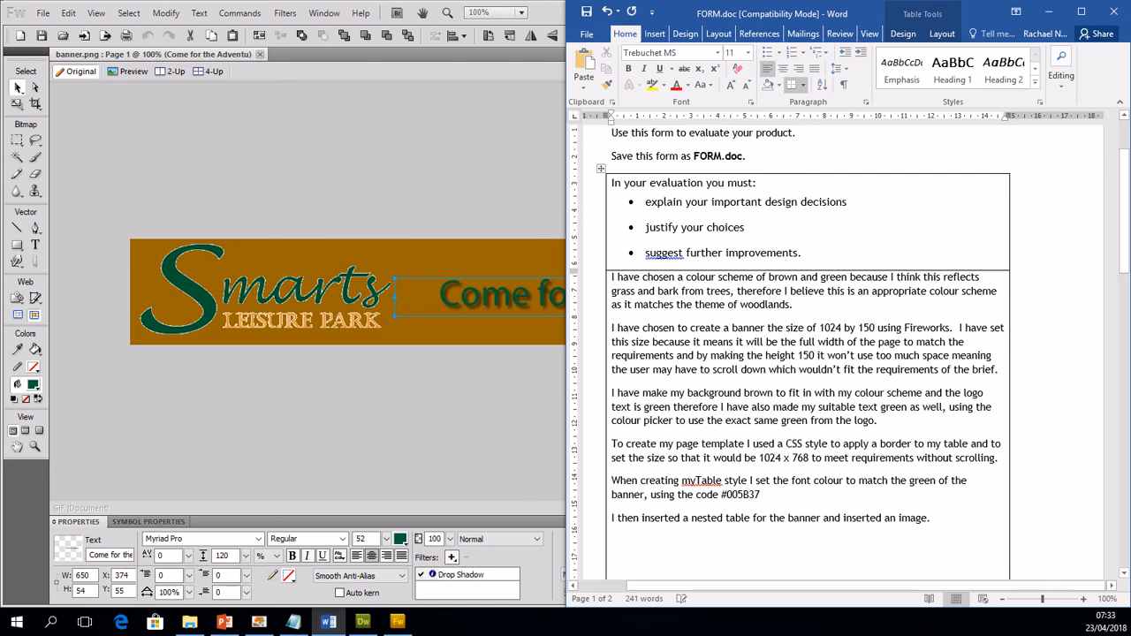
# Step: Continue the myTable sentence with "and I created a brown background, slightly lighter than the banner brown."
pyautogui.click(782, 502)
pyautogui.write('and I ')
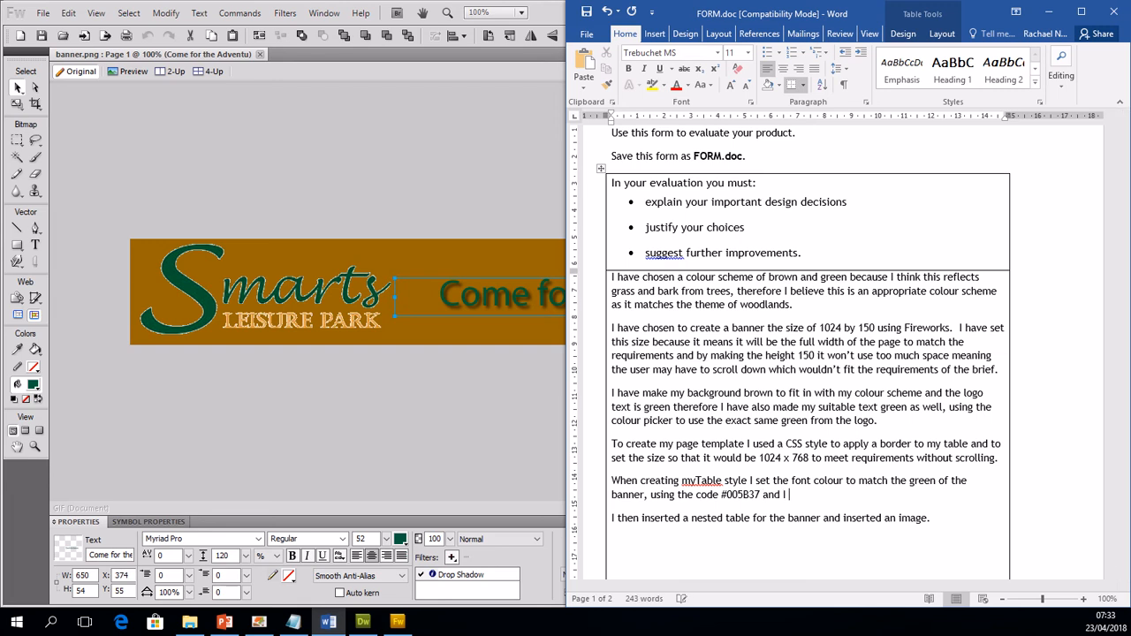
pyautogui.write('created a brown background, slightly')
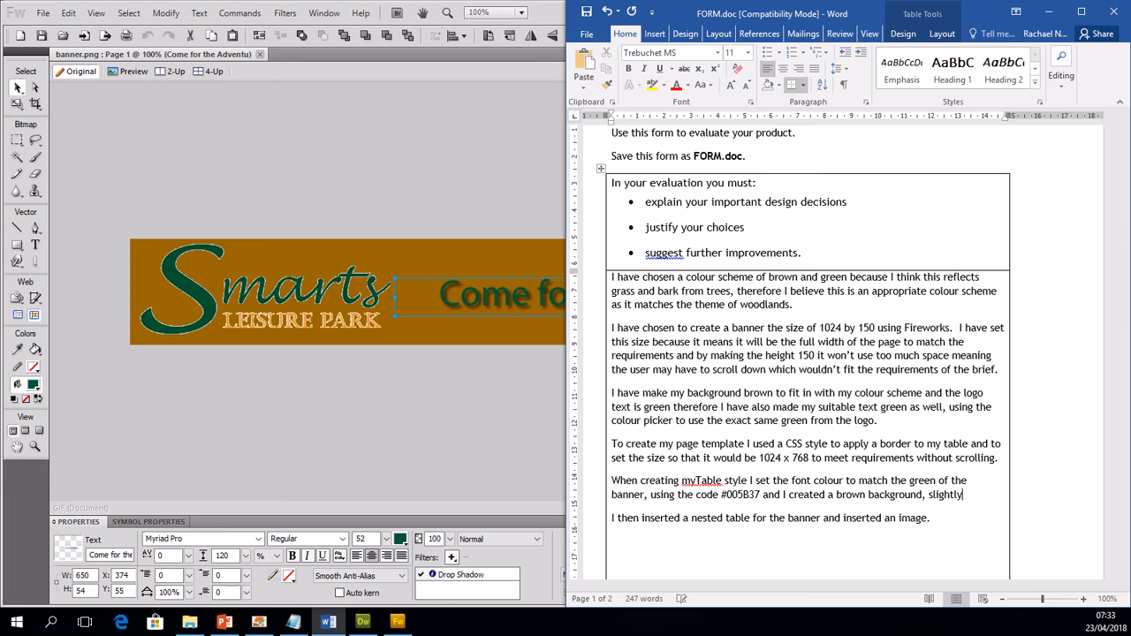
pyautogui.write(' ligher')
pyautogui.press('BackSpace')
pyautogui.press('BackSpace')
pyautogui.press('BackSpace')
pyautogui.write('ter than')
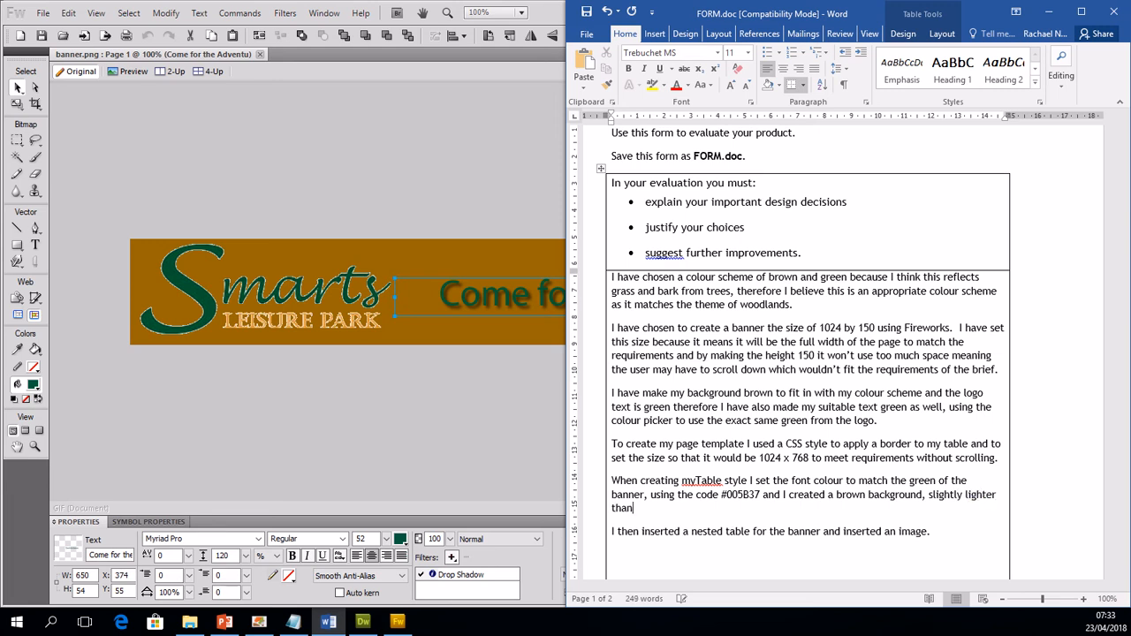
pyautogui.write(' the banner brown. This matches')
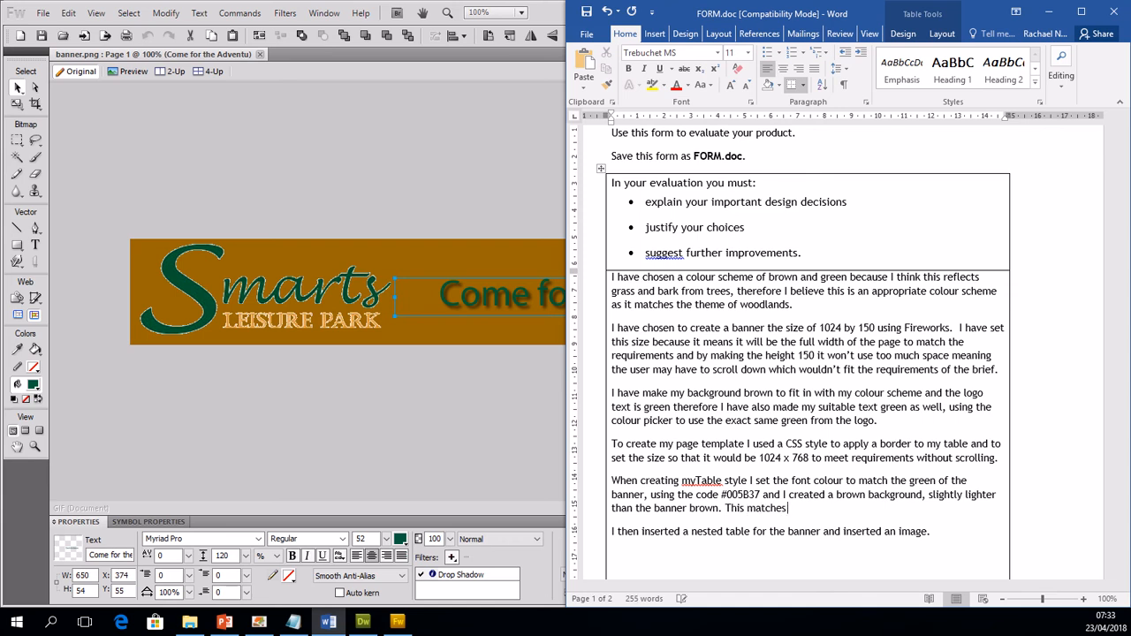
pyautogui.write(' my colour scheme and v')
pyautogui.write('ill help mak')
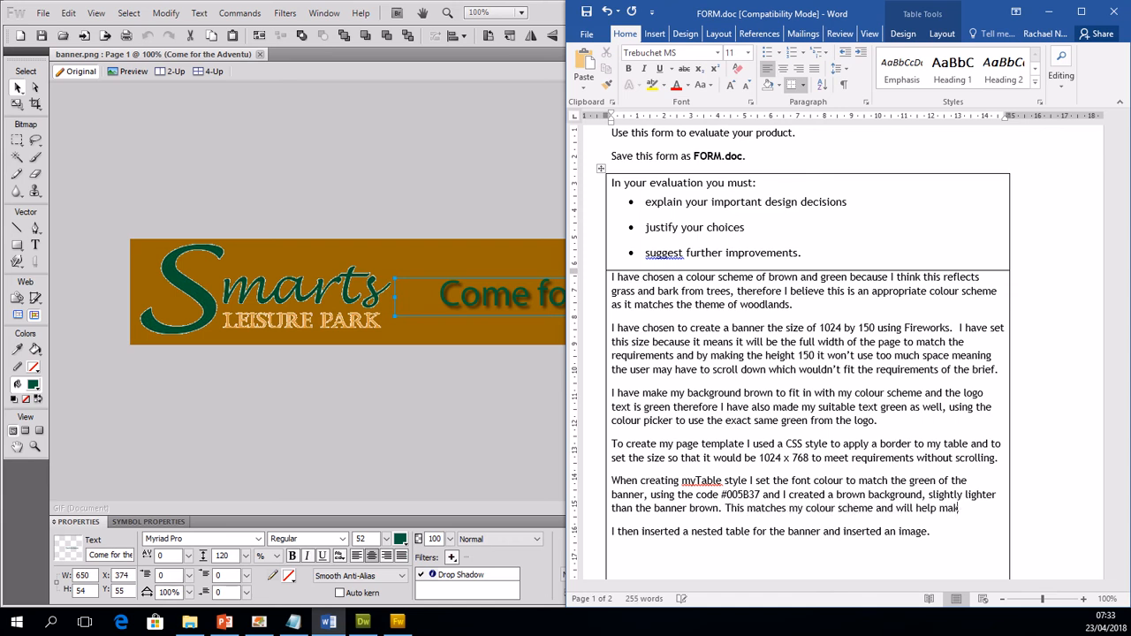
pyautogui.write('e the whole moc')
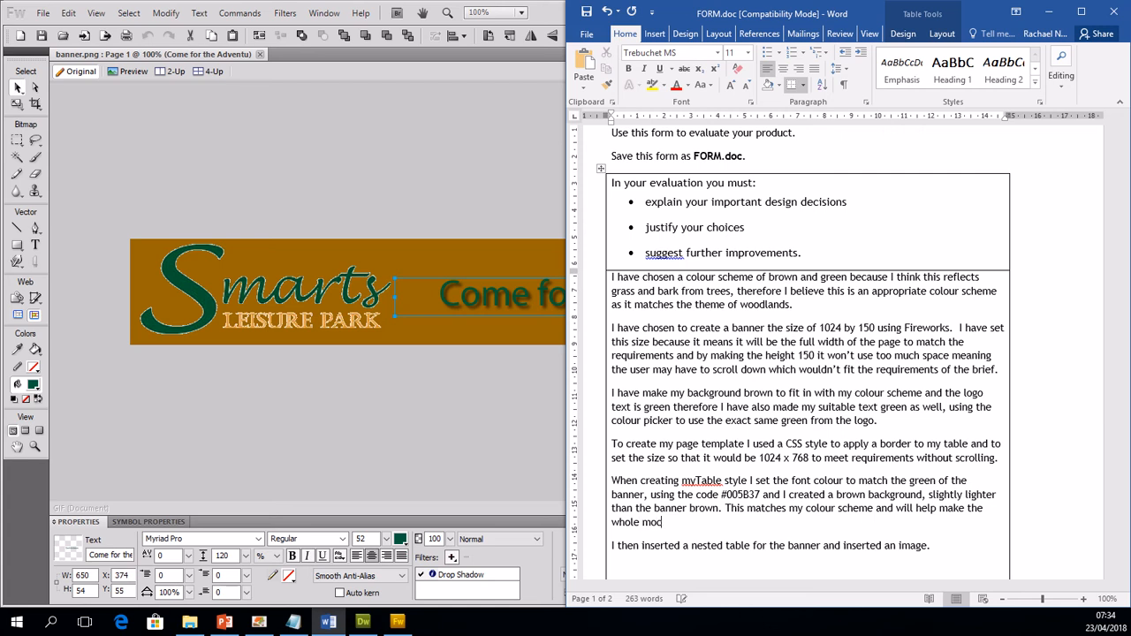
# Step: Extend the myTable paragraph with the sentence "This matches my colour scheme and will help make the whole microsite consistent."
pyautogui.press('BackSpace')
pyautogui.press('BackSpace')
pyautogui.write('icrosite consistent')
# Step: Start a new empty paragraph after the nested-table sentence and save FORM.doc
pyautogui.scroll(-2, 872, 518)
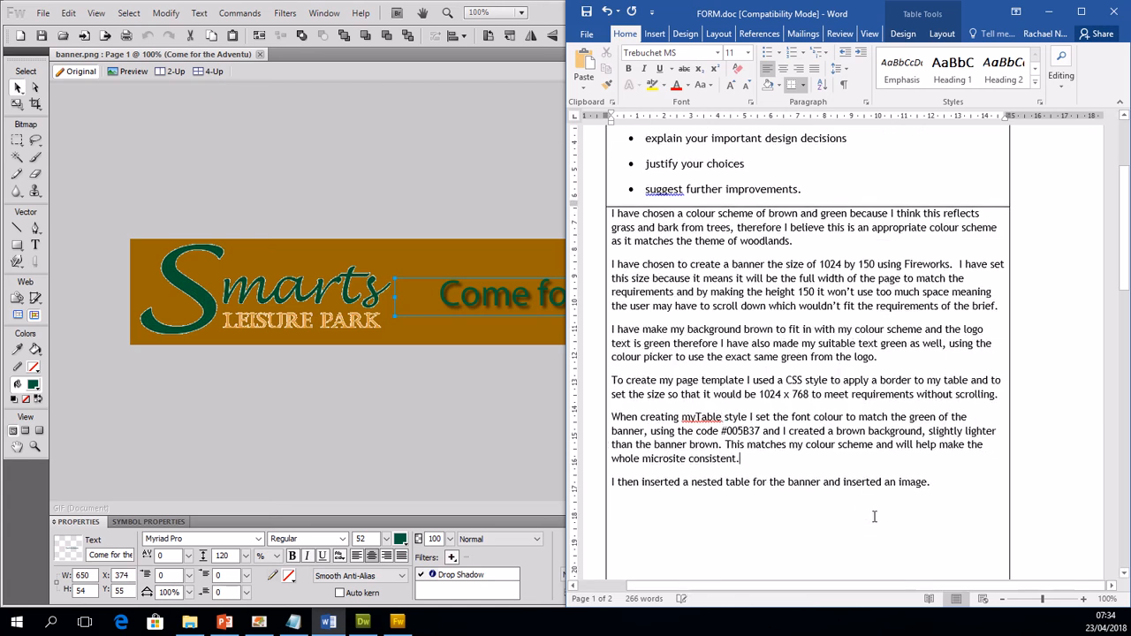
pyautogui.click(939, 485)
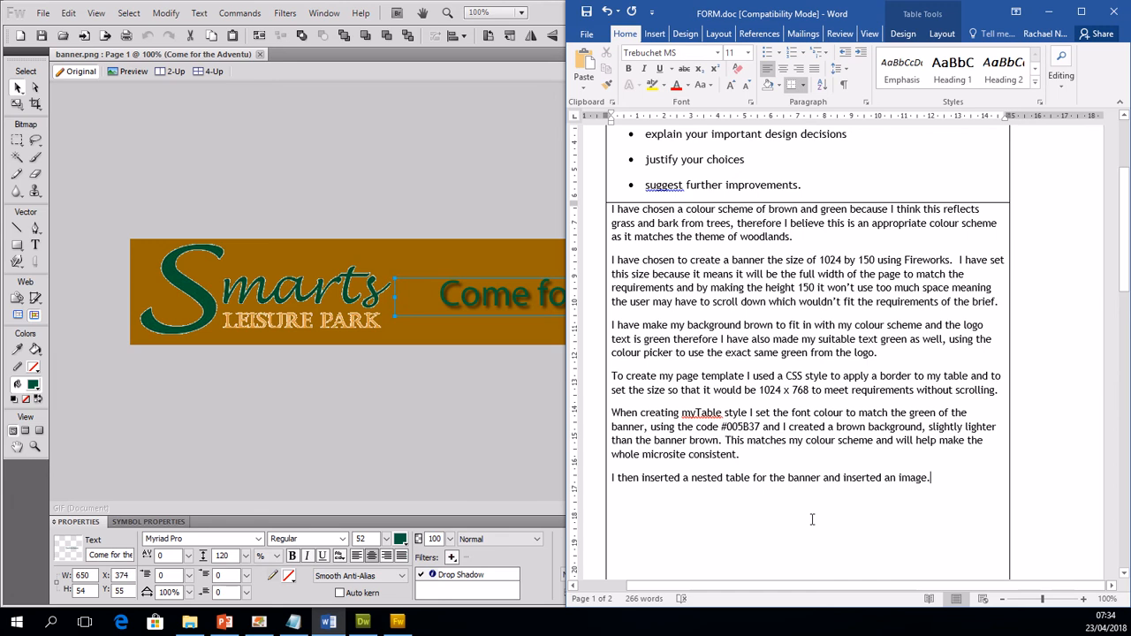
pyautogui.press('Return')
pyautogui.click(588, 11)
# Step: Switch to Dreamweaver and insert a nested table with 1 row, 3 columns and 100 percent width directly below the banner
pyautogui.click(546, 24)
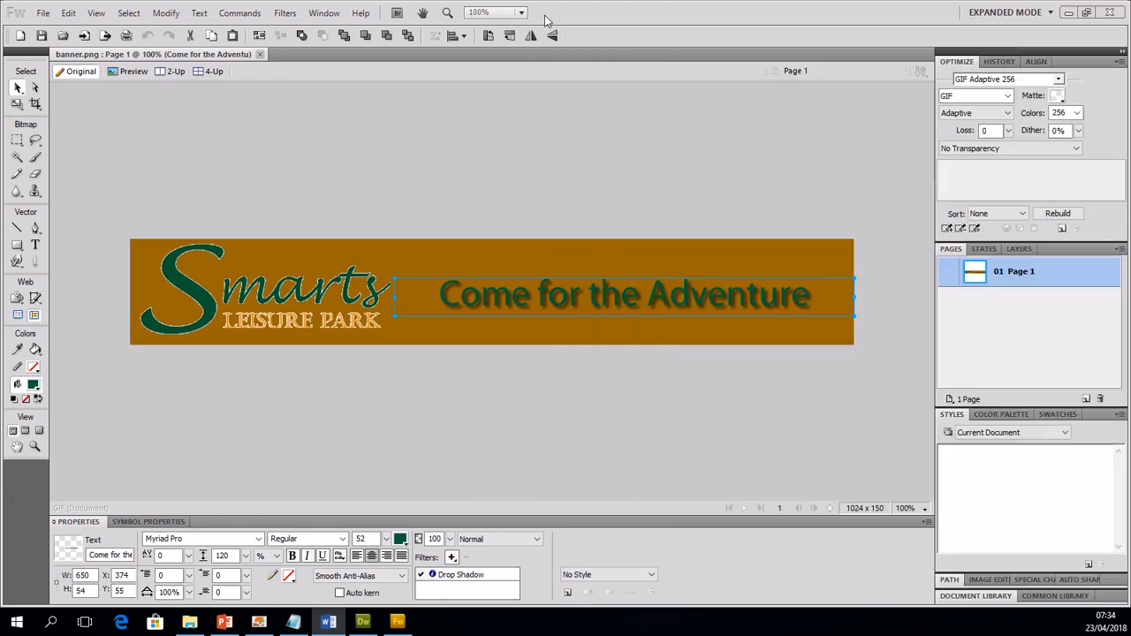
pyautogui.click(1069, 12)
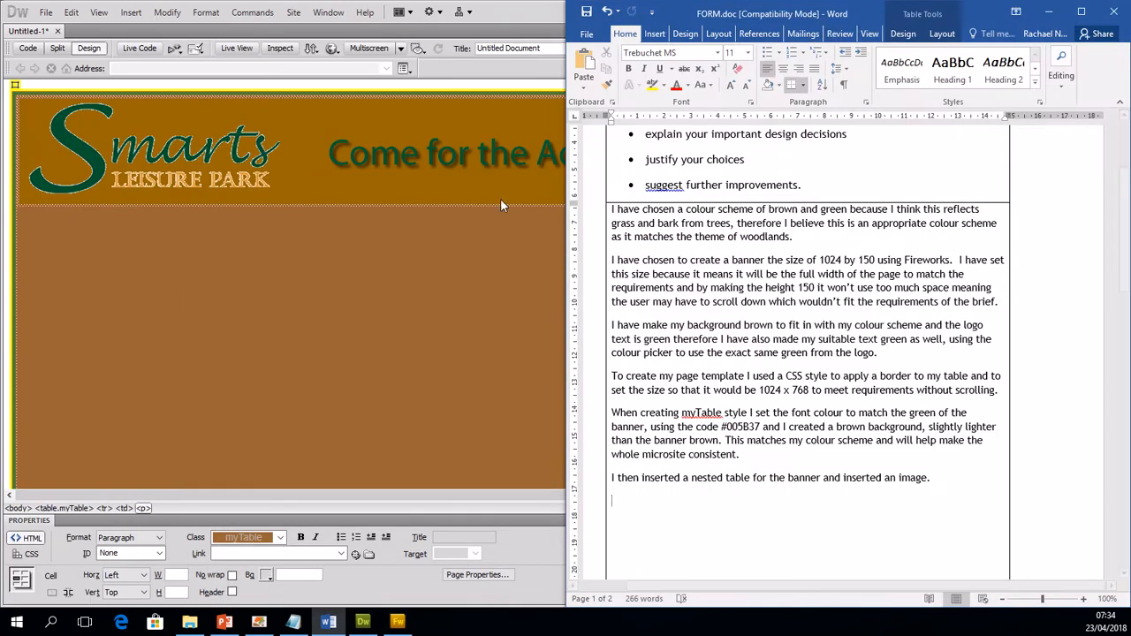
pyautogui.click(508, 221)
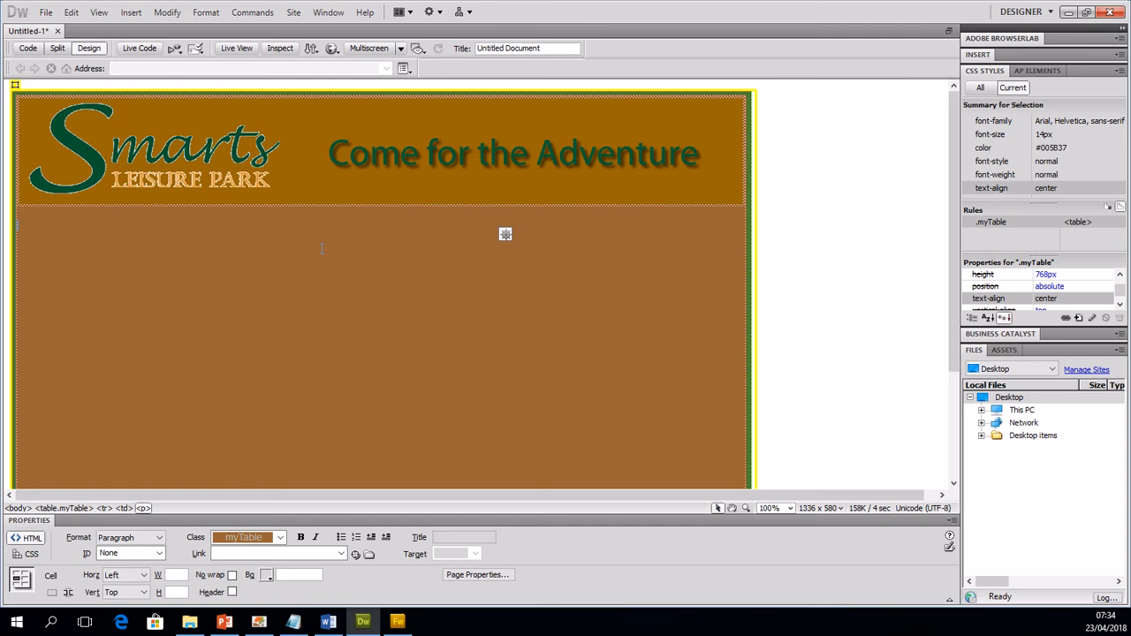
pyautogui.click(132, 12)
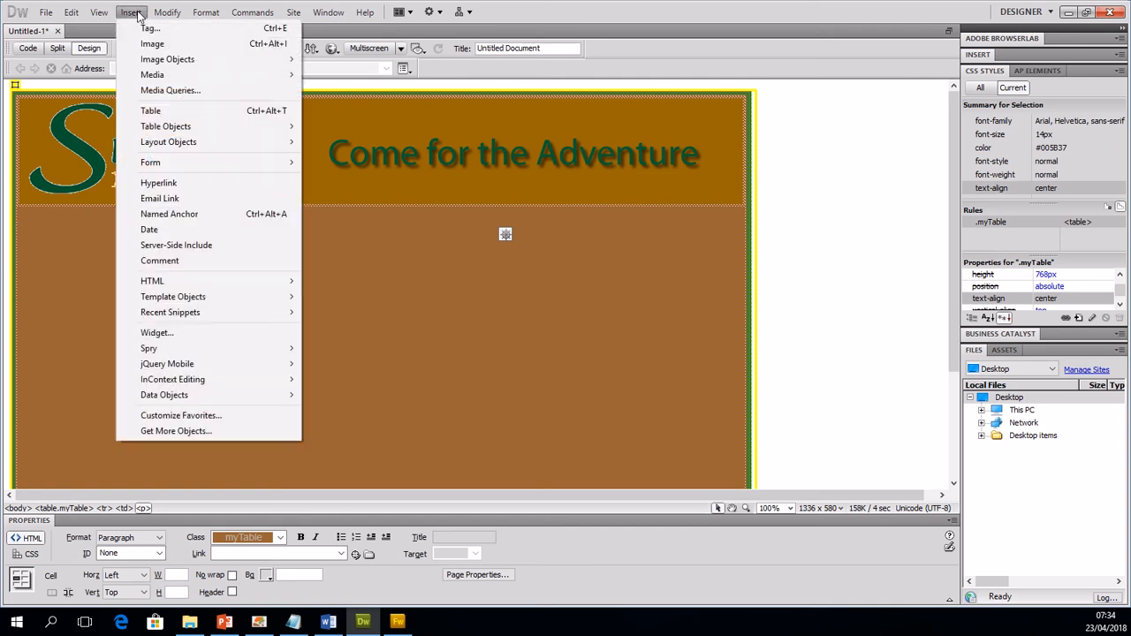
pyautogui.click(163, 113)
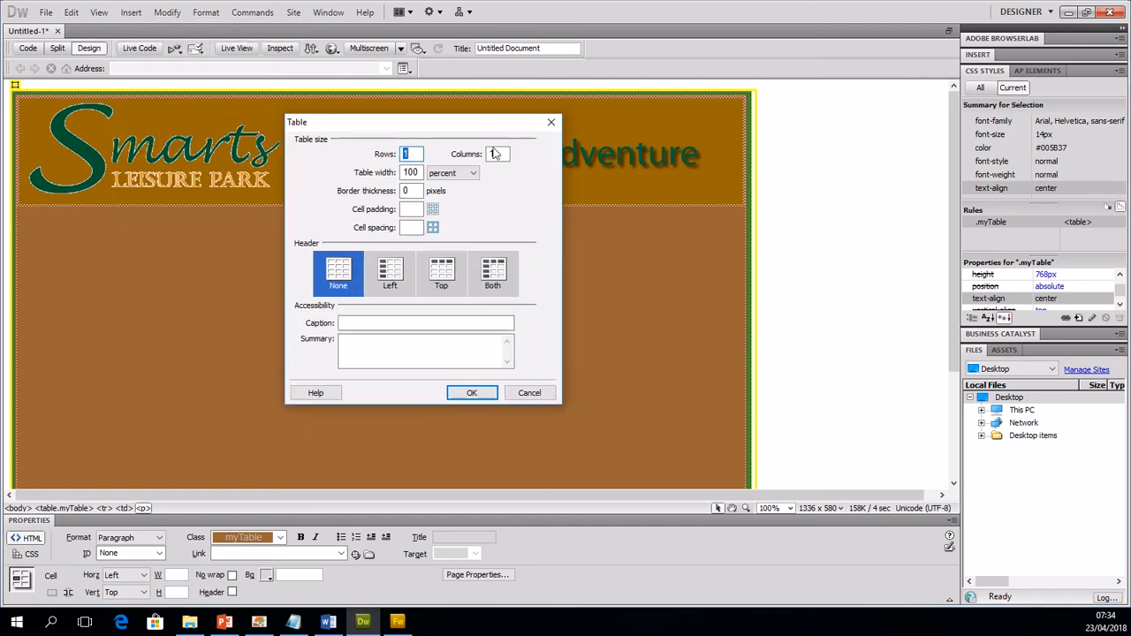
pyautogui.press('Tab')
pyautogui.write('3')
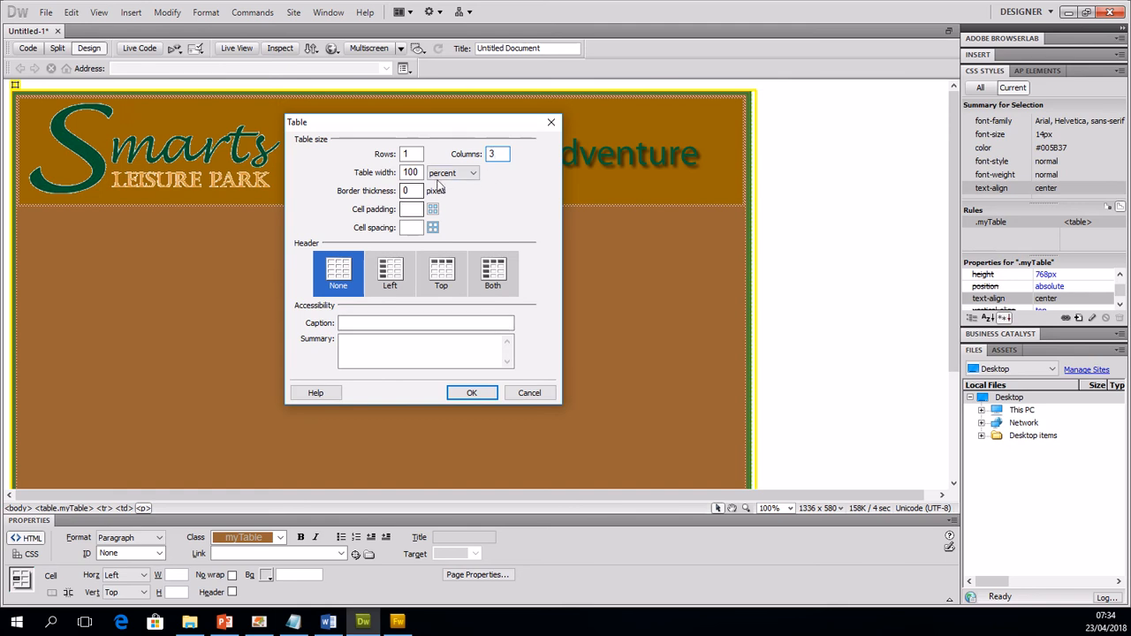
pyautogui.click(473, 393)
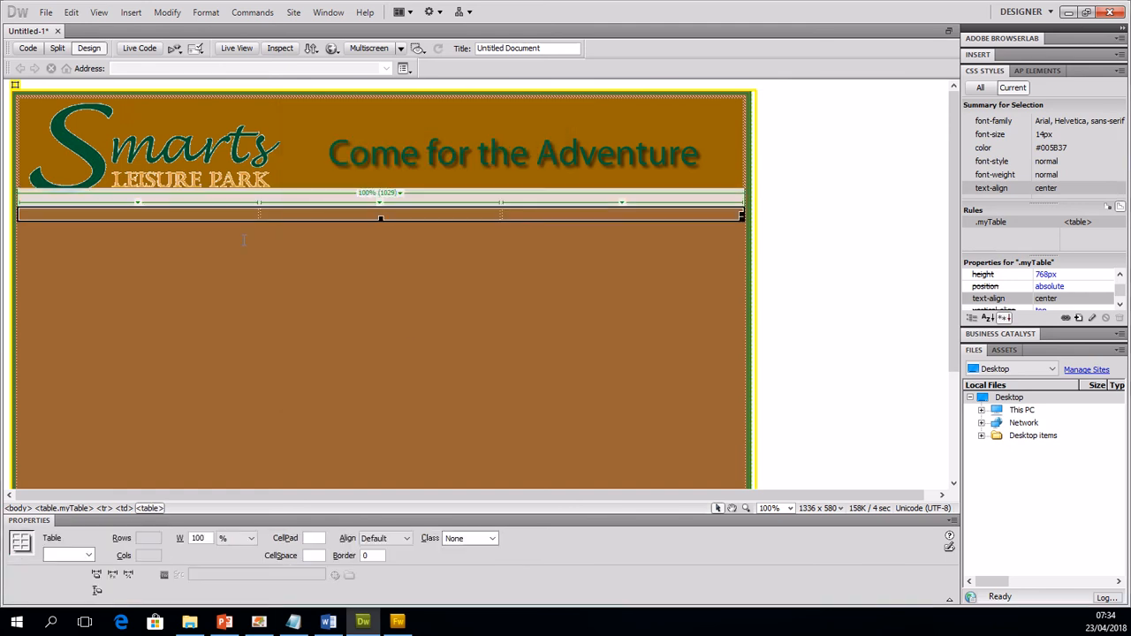
# Step: Set the horizontal alignment of all three cells in the new table row to Center
pyautogui.click(208, 211)
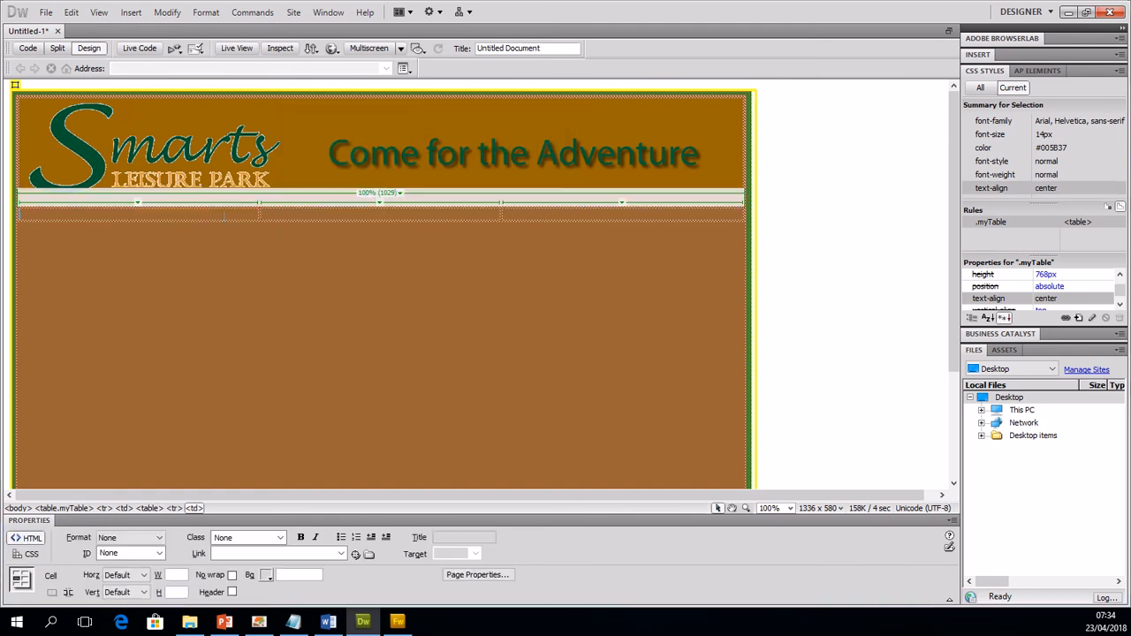
pyautogui.moveTo(224, 216); pyautogui.dragTo(545, 220)
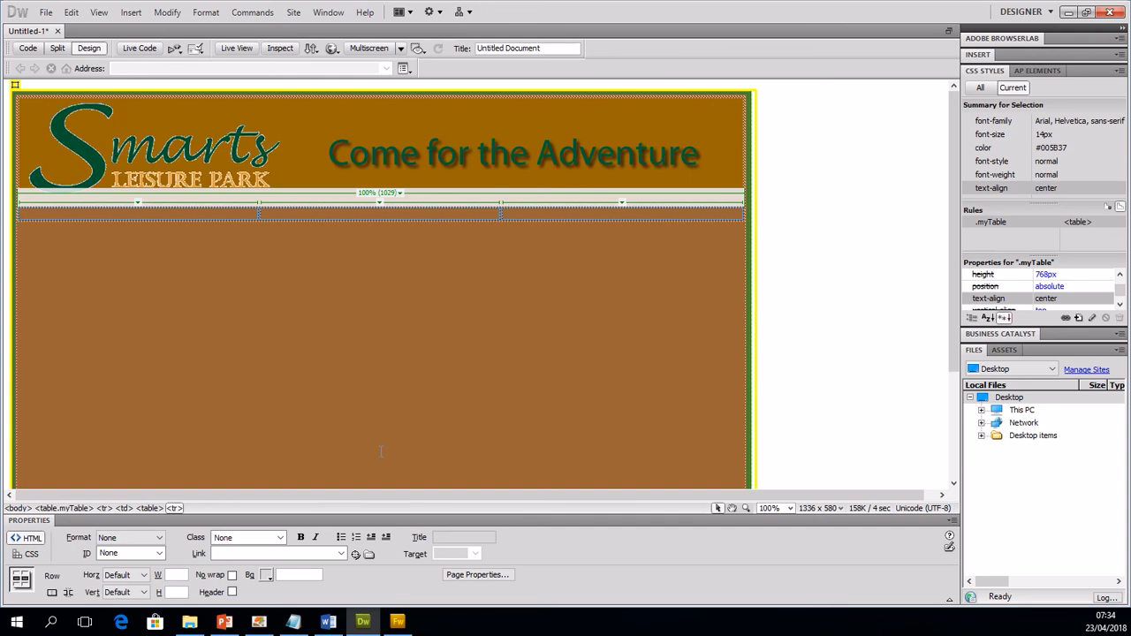
pyautogui.click(142, 592)
pyautogui.click(144, 592)
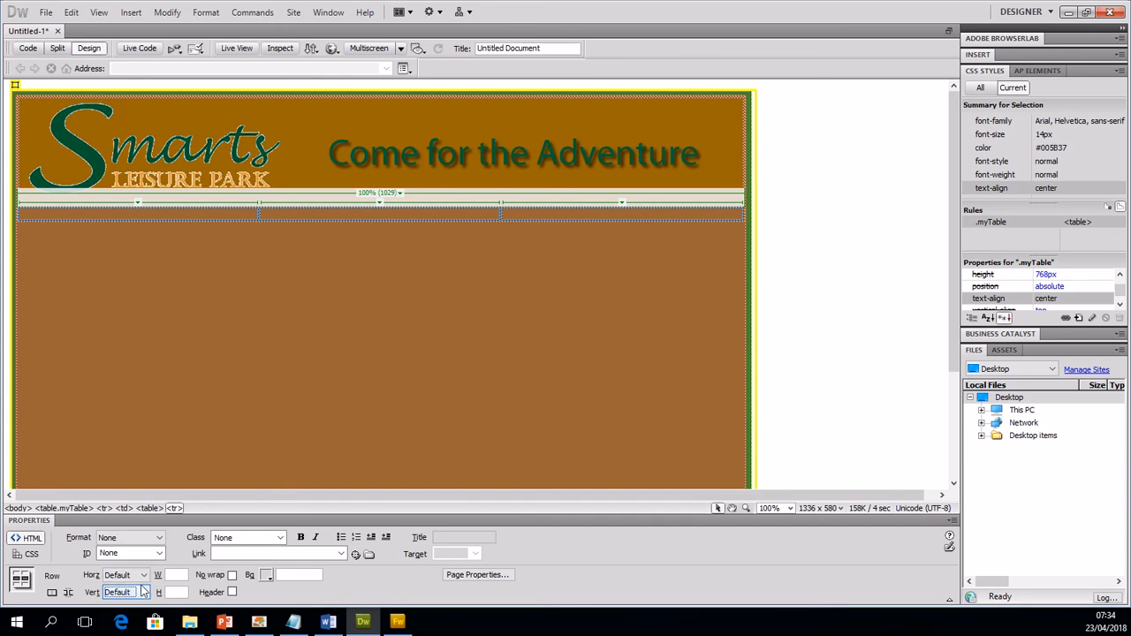
pyautogui.click(143, 574)
pyautogui.click(124, 605)
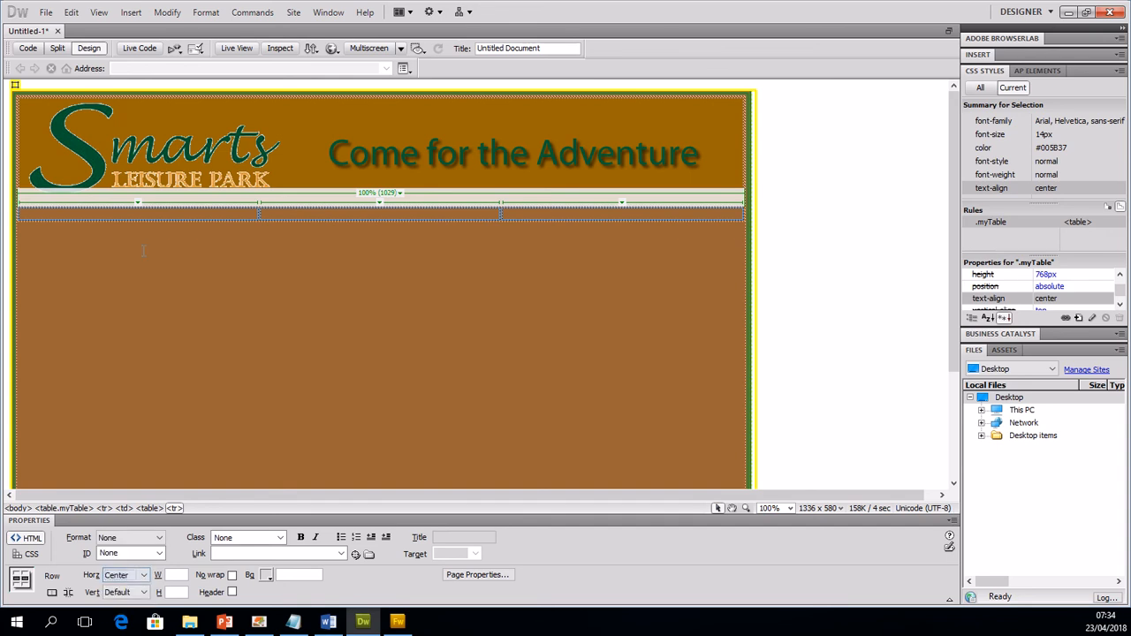
# Step: Check the three main pages in the client brief in Exemplar Exam.pdf, return to Dreamweaver and enter Homepage in the first cell
pyautogui.click(146, 218)
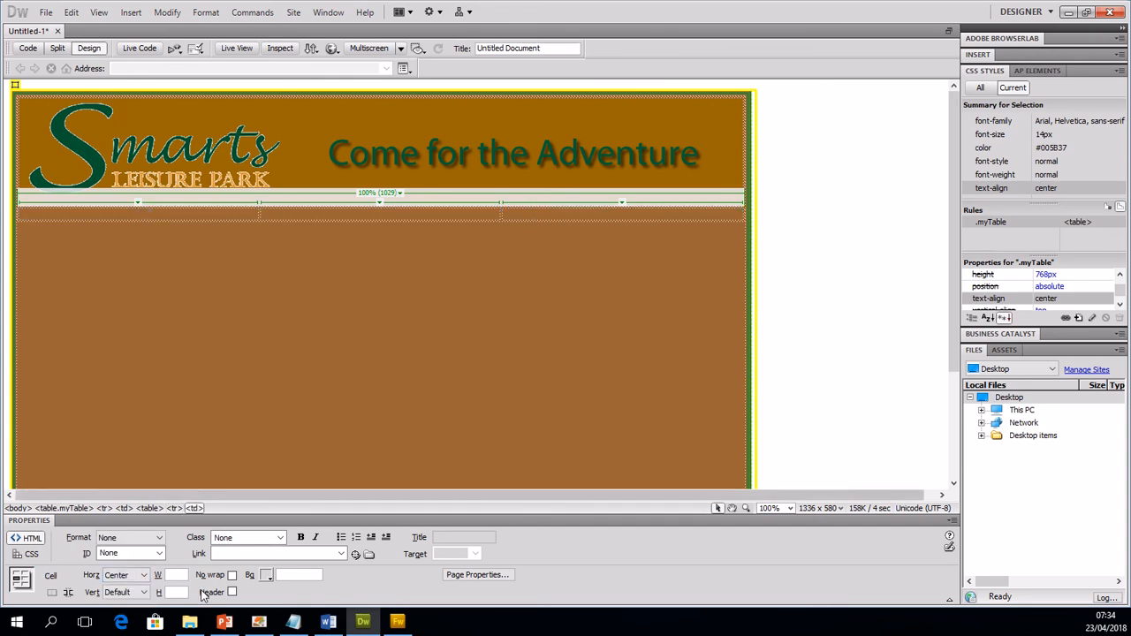
pyautogui.click(258, 623)
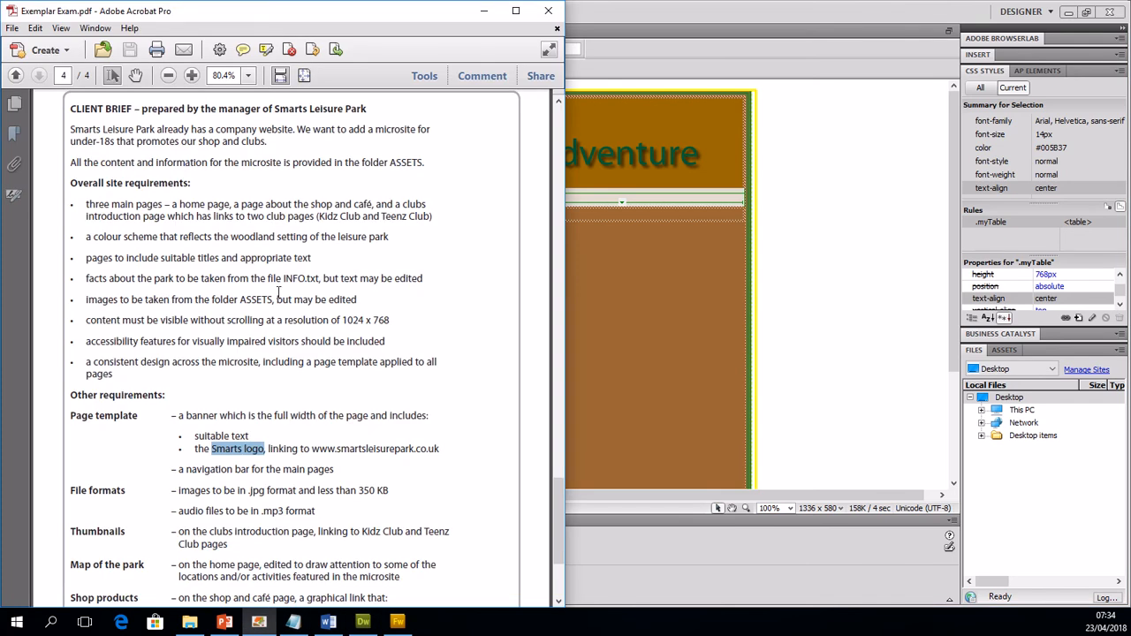
pyautogui.moveTo(179, 205); pyautogui.dragTo(235, 215)
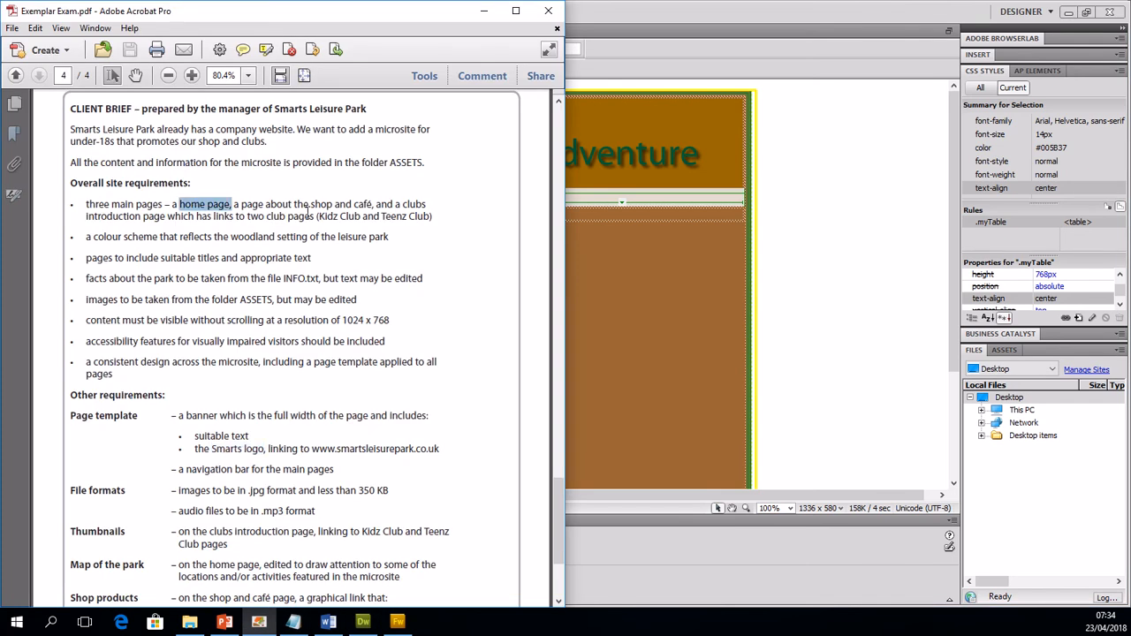
pyautogui.moveTo(309, 206); pyautogui.dragTo(374, 208)
pyautogui.click(109, 221)
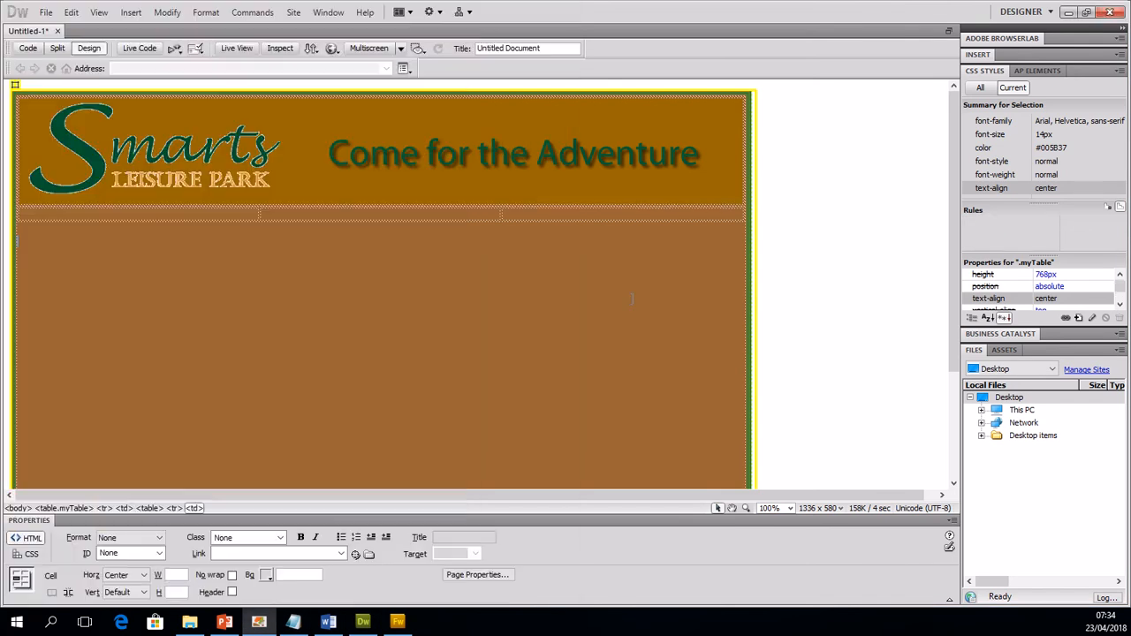
pyautogui.hotkey('alt', 'Tab')
pyautogui.click(113, 203)
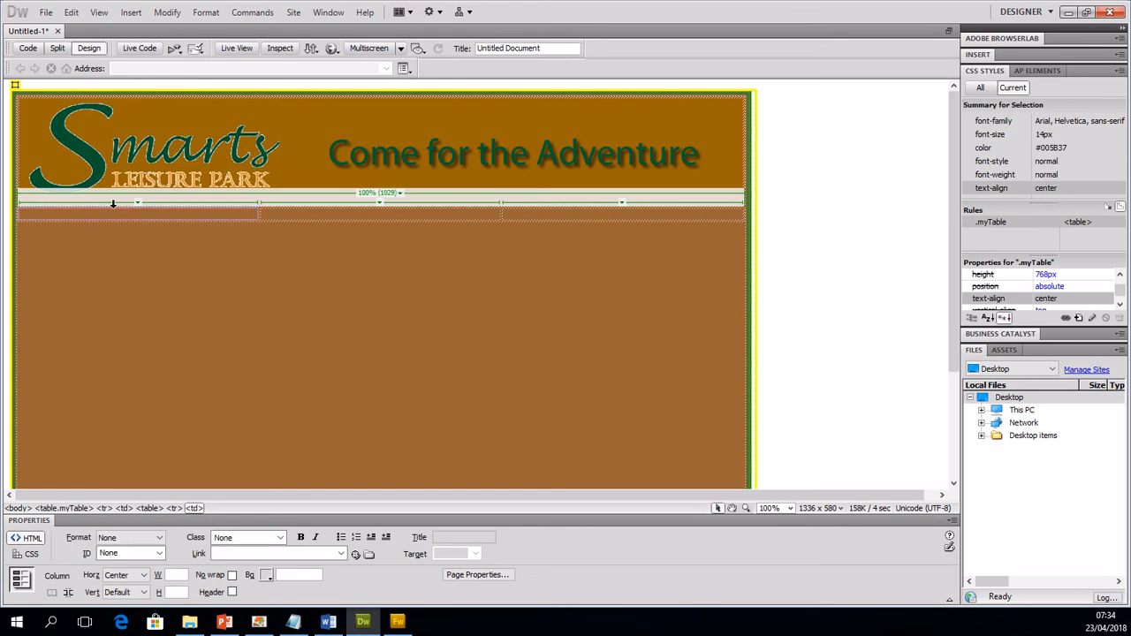
pyautogui.click(115, 212)
pyautogui.write('Homepage')
# Step: Enter Shop and Cafe in the second navigation cell and Clubs Introduction in the third
pyautogui.press('Tab')
pyautogui.write('Shop and Calfe')
pyautogui.press('Tab')
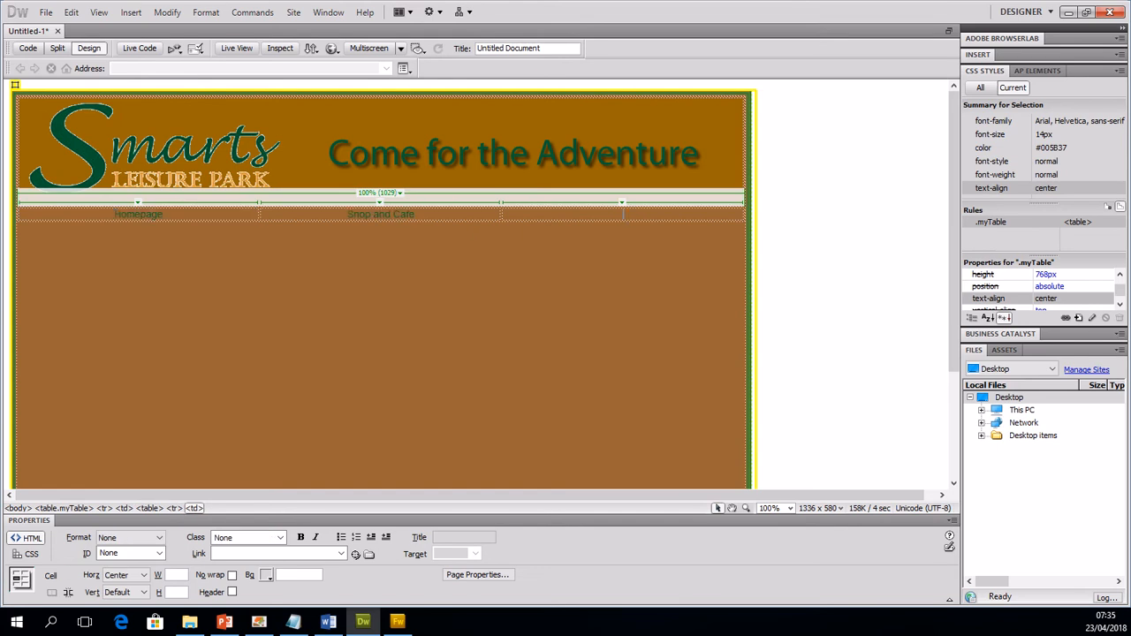
pyautogui.write('Inf')
pyautogui.write('lubs intro')
pyautogui.write('uduction')
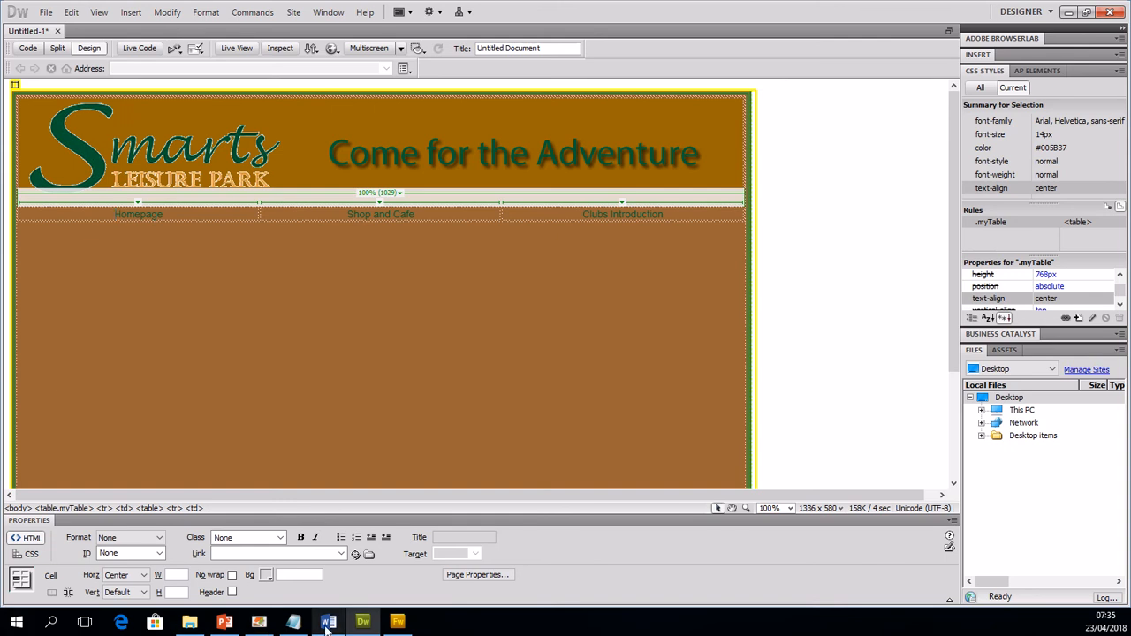
# Step: Review the brief's requirement for suitable page titles in Exemplar Exam.pdf, and place the insertion point after the navigation table in Dreamweaver
pyautogui.moveTo(332, 628)
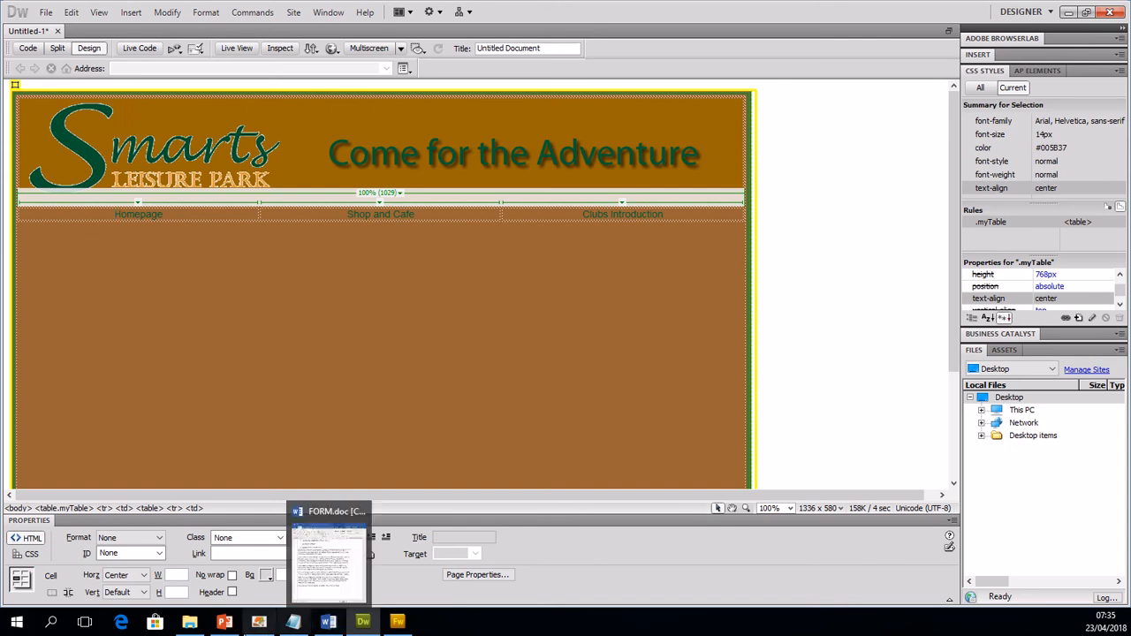
pyautogui.click(259, 622)
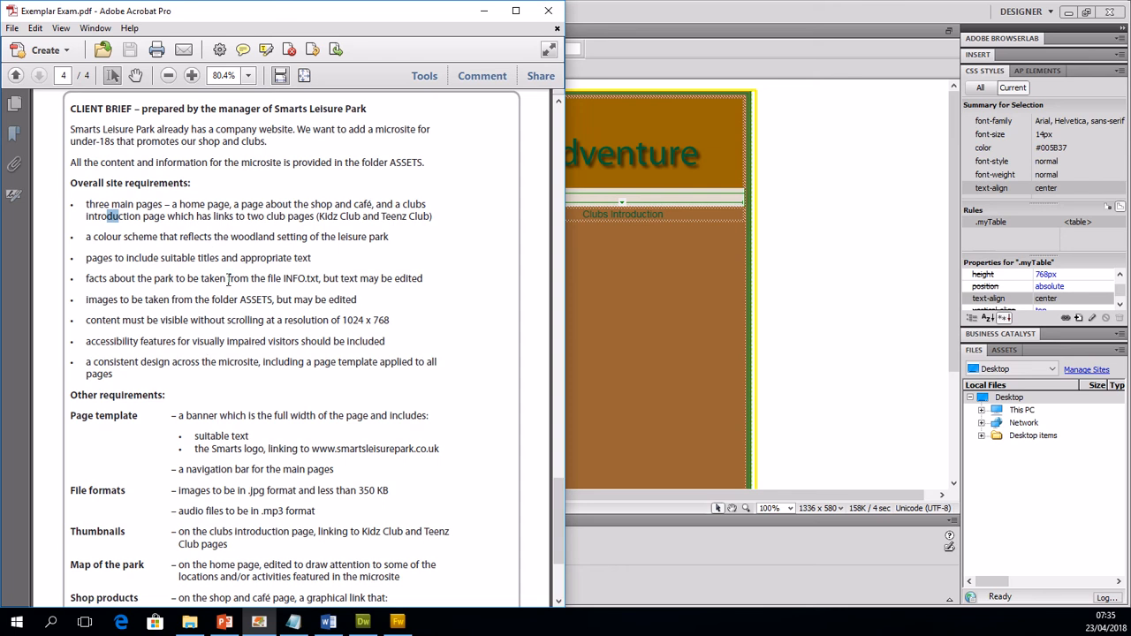
pyautogui.moveTo(88, 257); pyautogui.dragTo(315, 257)
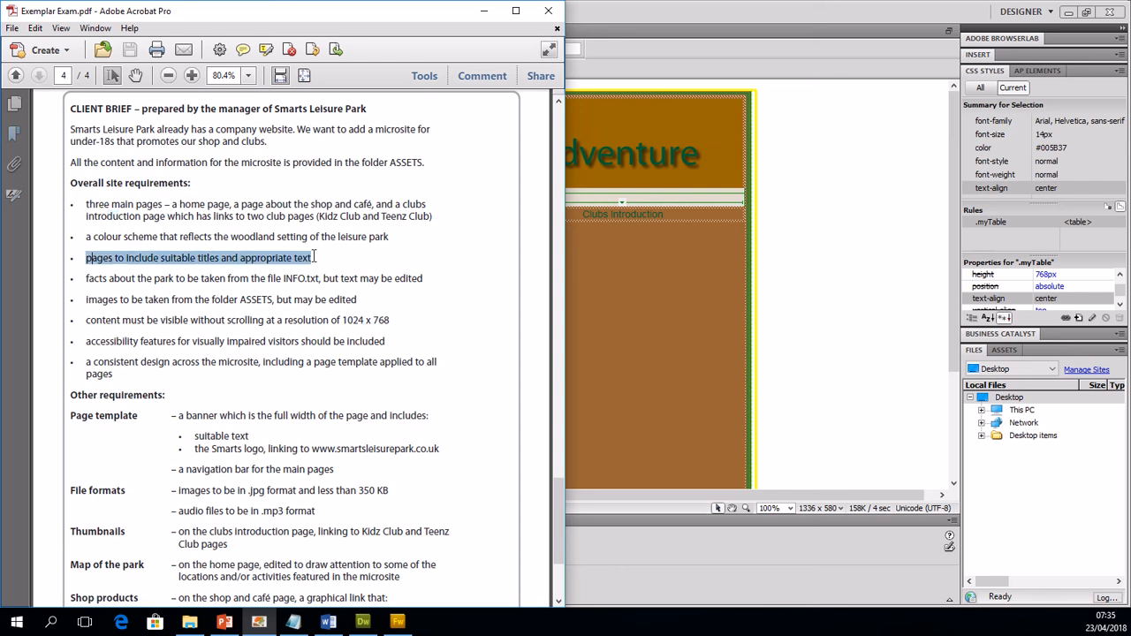
pyautogui.click(733, 239)
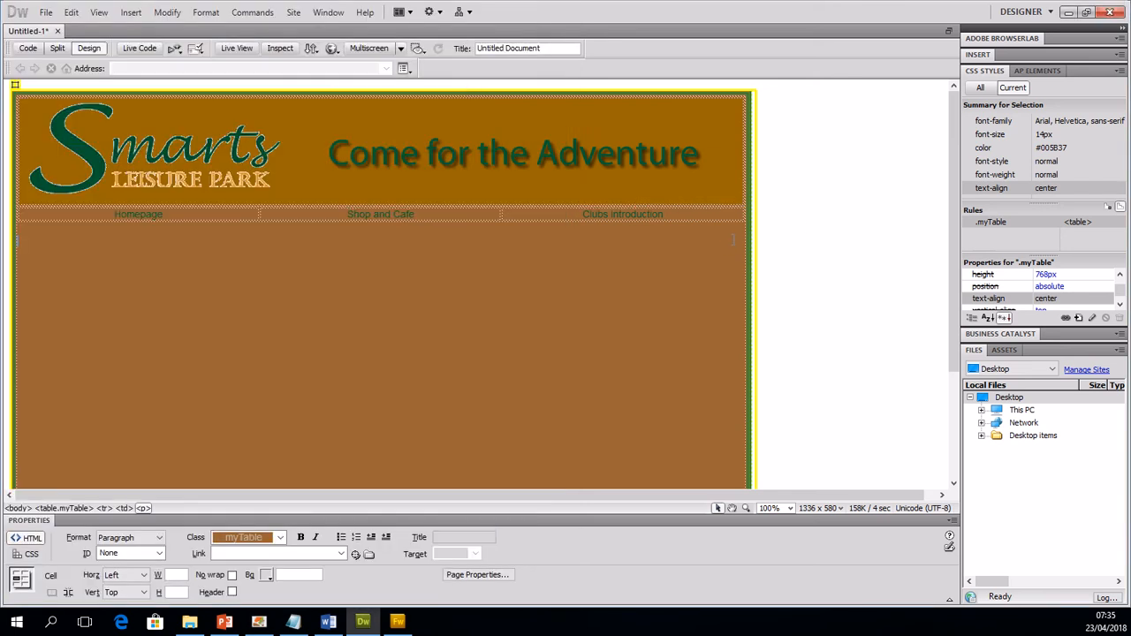
pyautogui.click(726, 219)
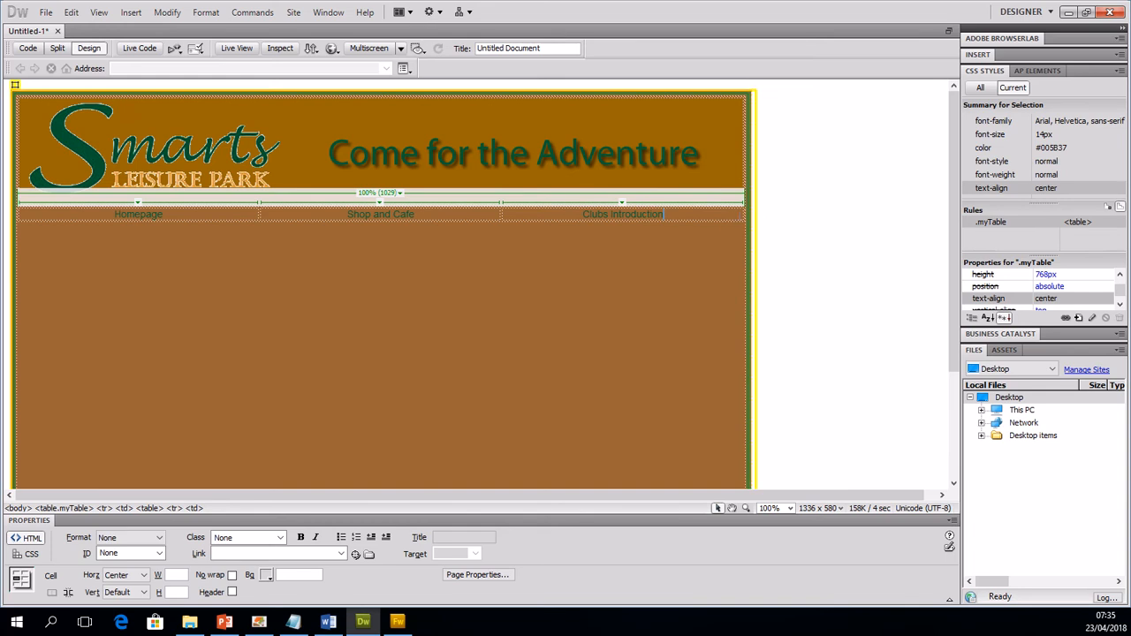
pyautogui.click(727, 221)
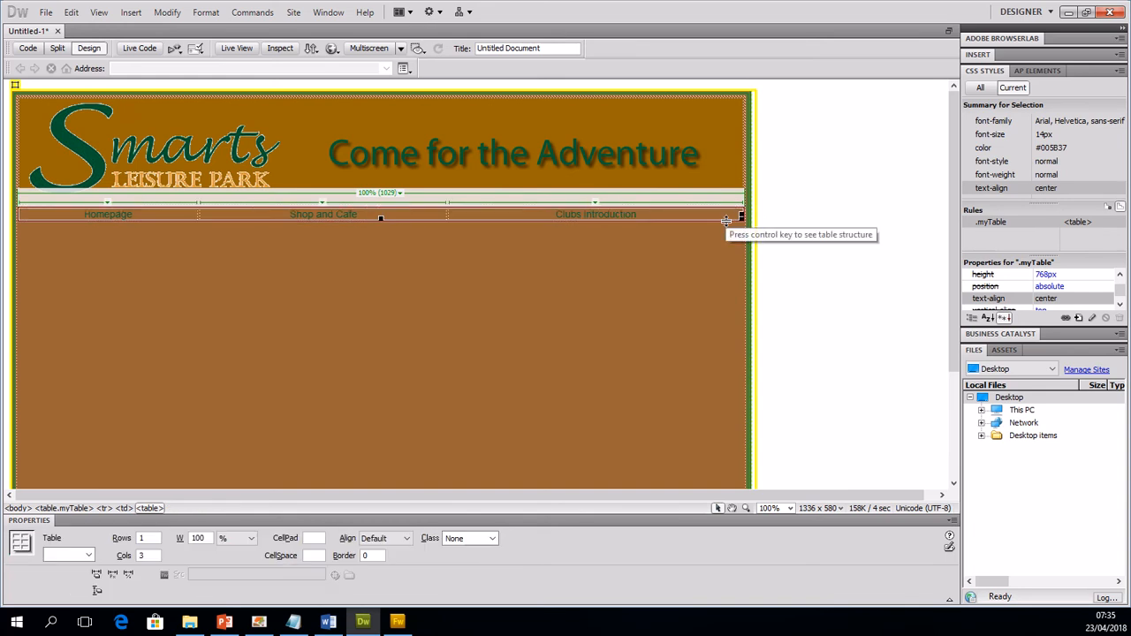
pyautogui.press('Right')
pyautogui.press('Return')
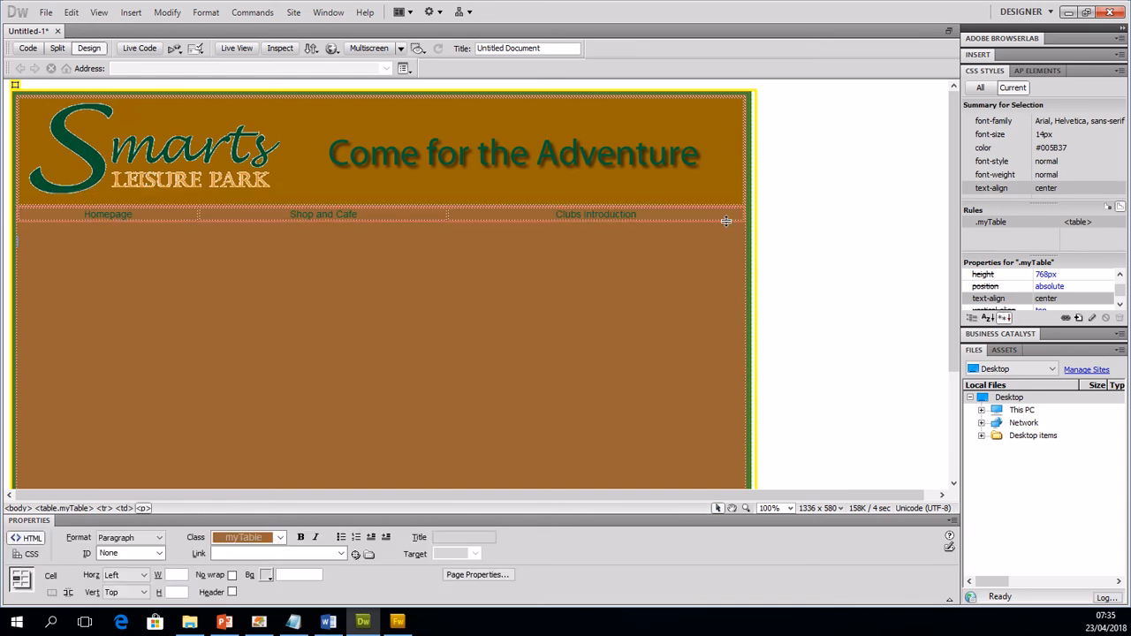
# Step: Insert a nested table with 1 row, 1 column and 100 percent width below the navigation table
pyautogui.click(140, 14)
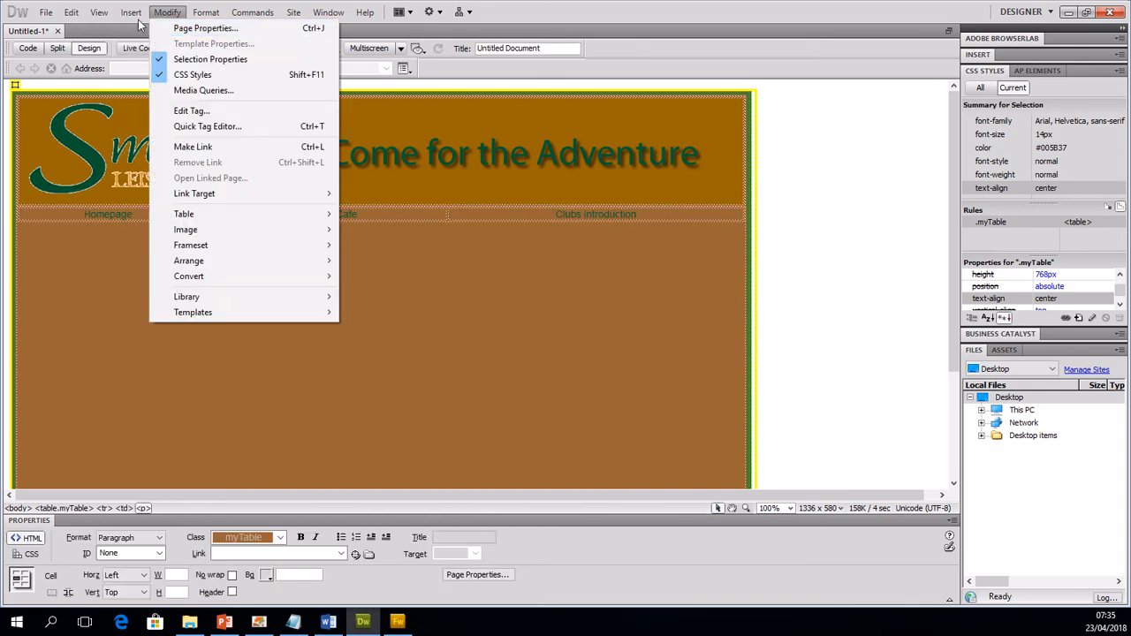
pyautogui.click(159, 110)
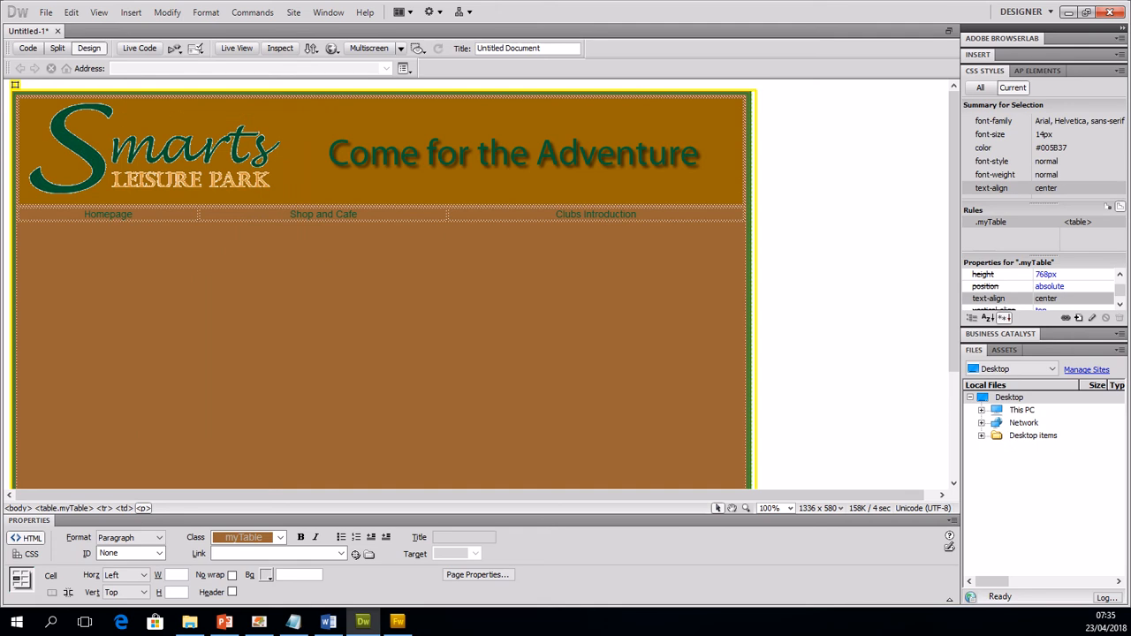
pyautogui.moveTo(628, 184); pyautogui.dragTo(442, 152)
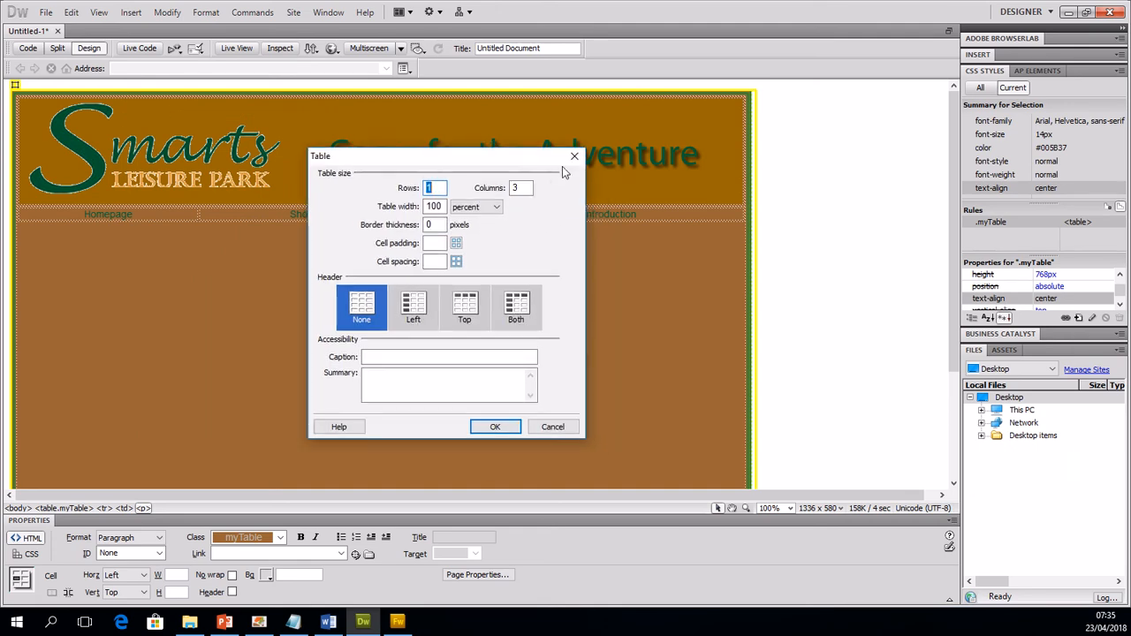
pyautogui.moveTo(520, 187); pyautogui.dragTo(500, 188)
pyautogui.write('1')
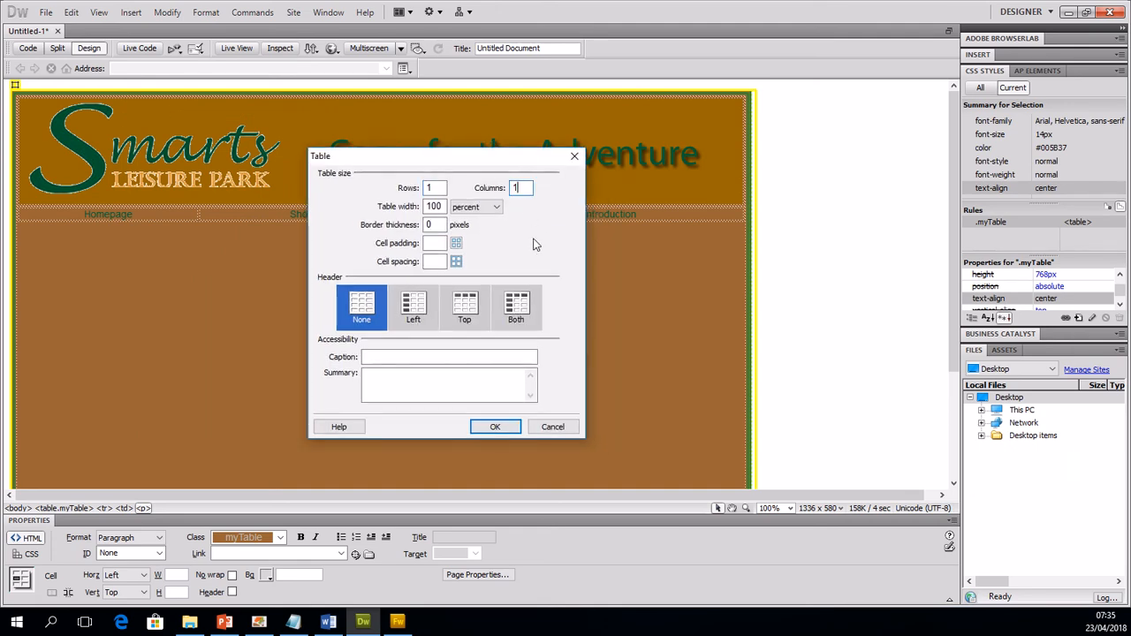
pyautogui.click(495, 427)
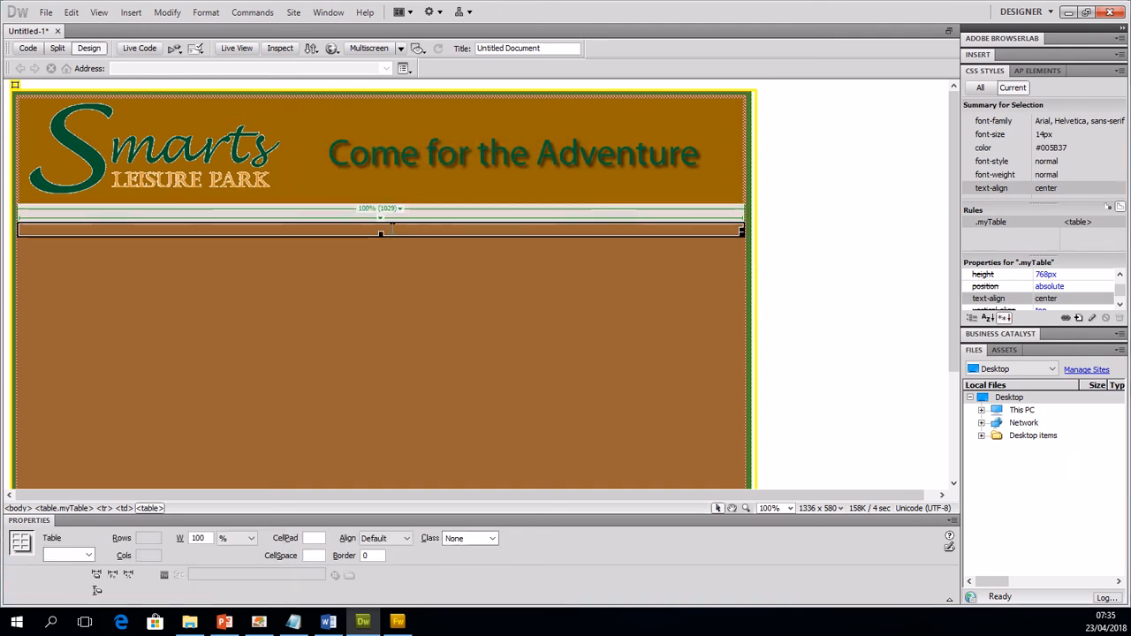
# Step: Enter the title Homepage in the new single-cell table and align it horizontally to Center
pyautogui.click(391, 228)
pyautogui.write('Homepage')
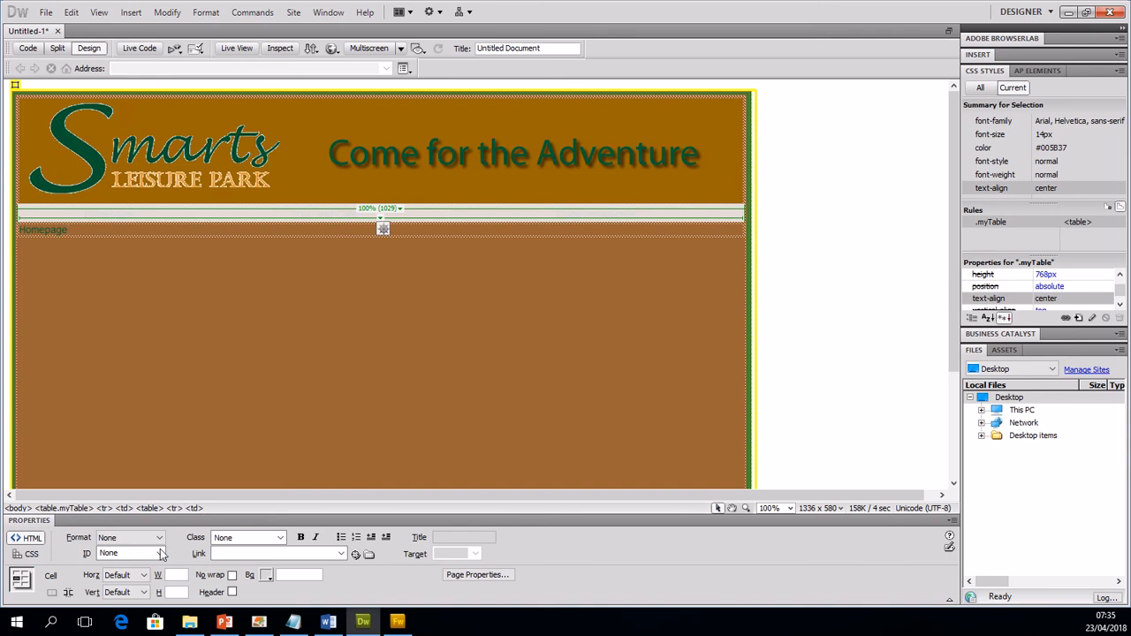
pyautogui.click(124, 575)
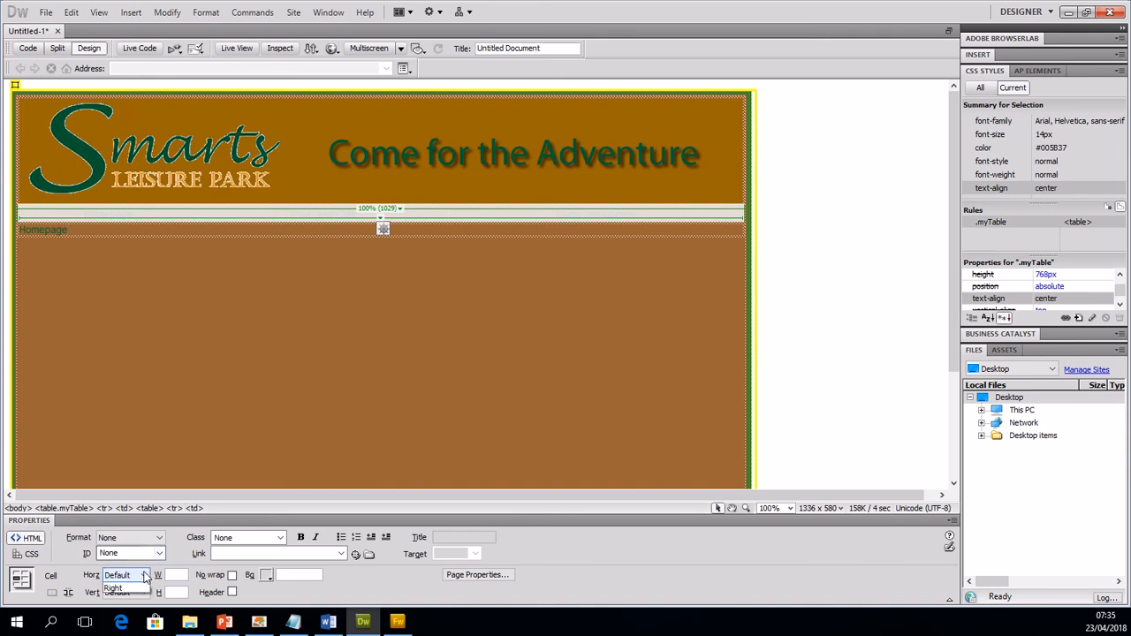
pyautogui.click(123, 606)
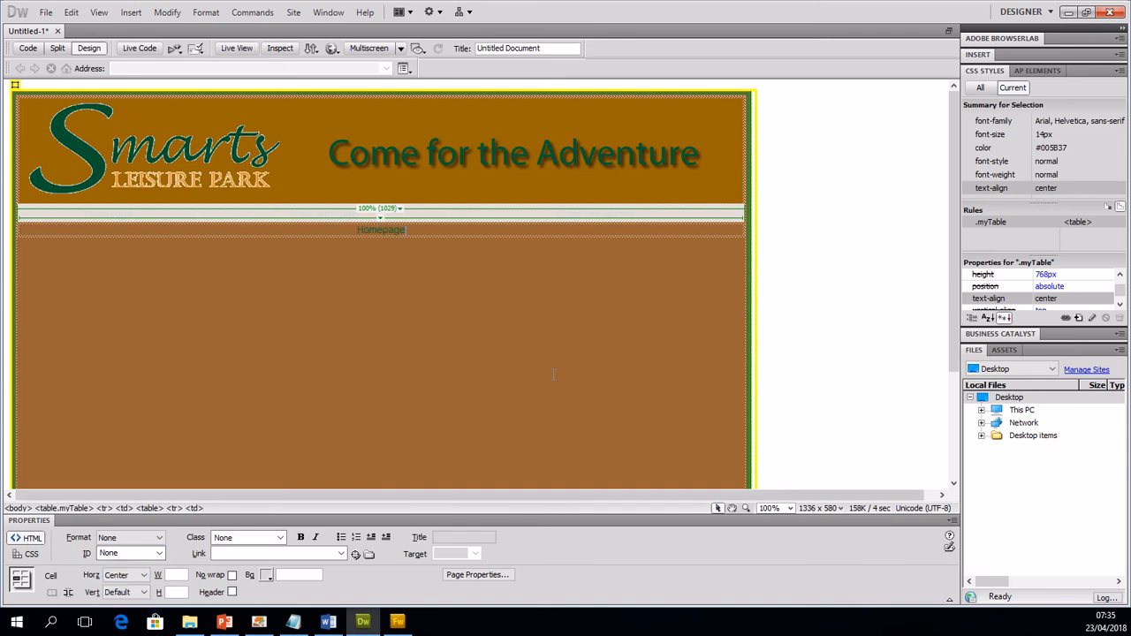
# Step: In the page properties, set both the link colour and the visited-link colour to yellow #FF0
pyautogui.click(557, 333)
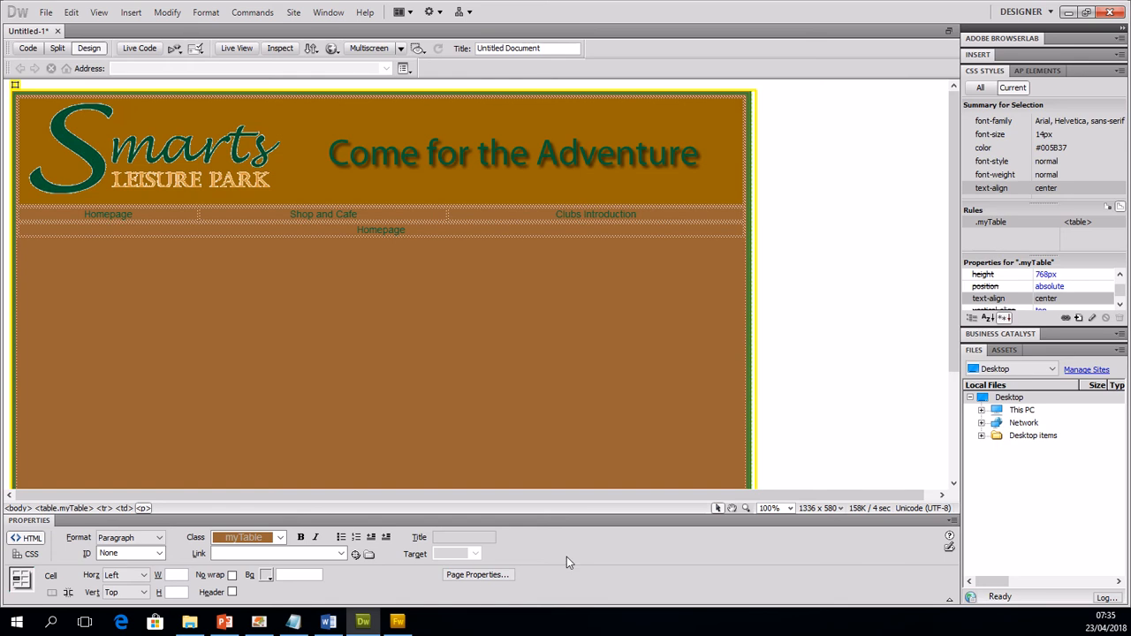
pyautogui.click(477, 575)
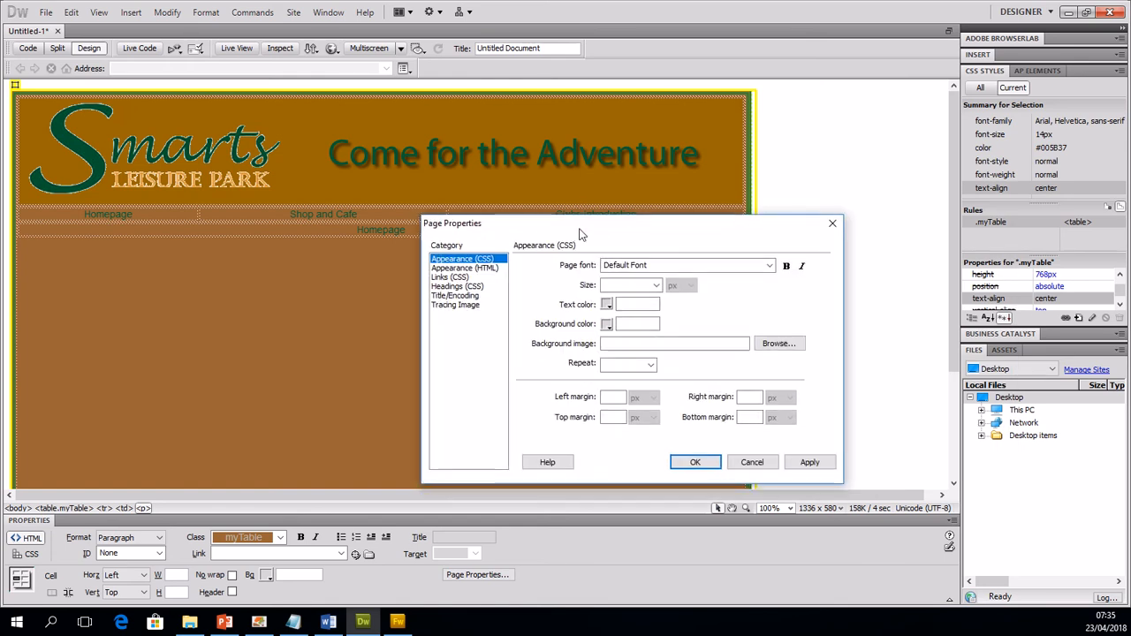
pyautogui.click(455, 286)
pyautogui.click(449, 278)
pyautogui.click(449, 287)
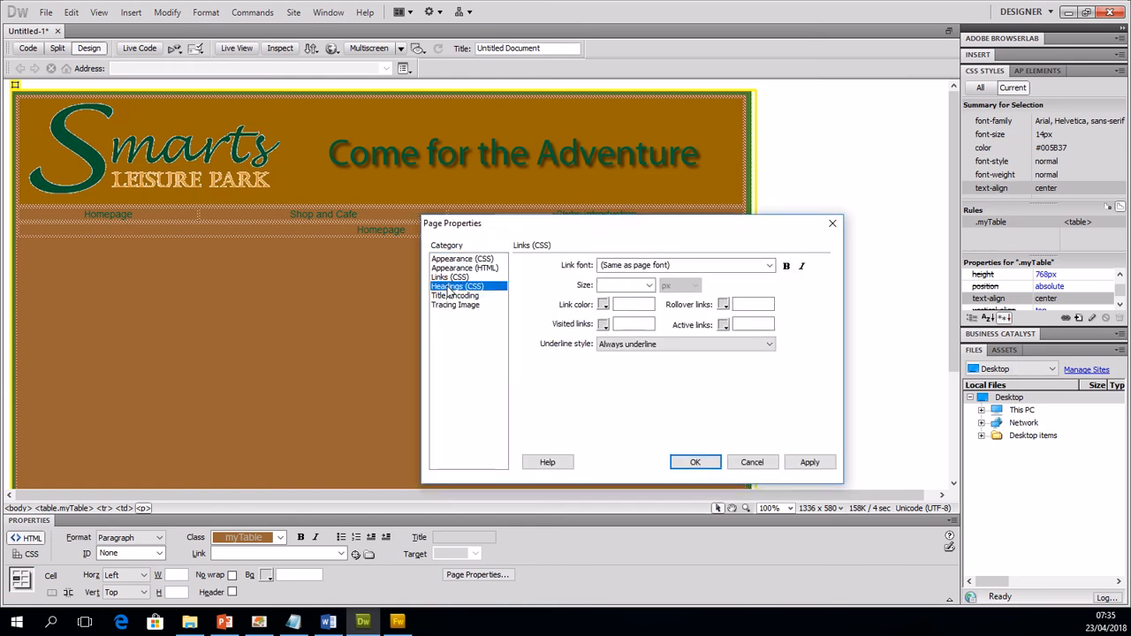
pyautogui.click(449, 278)
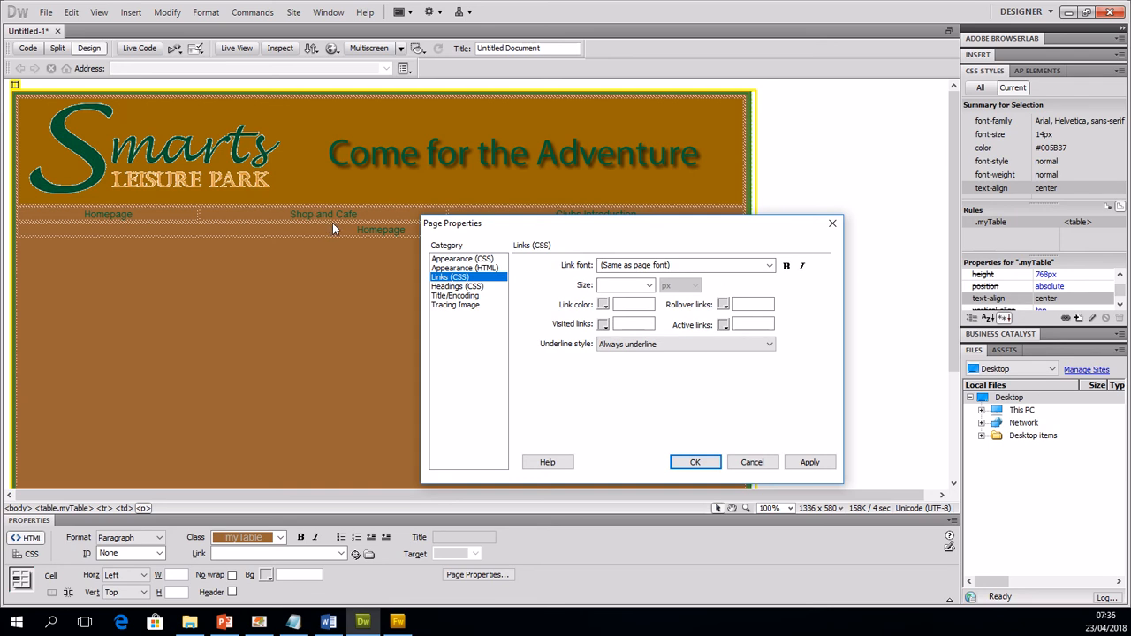
pyautogui.click(603, 304)
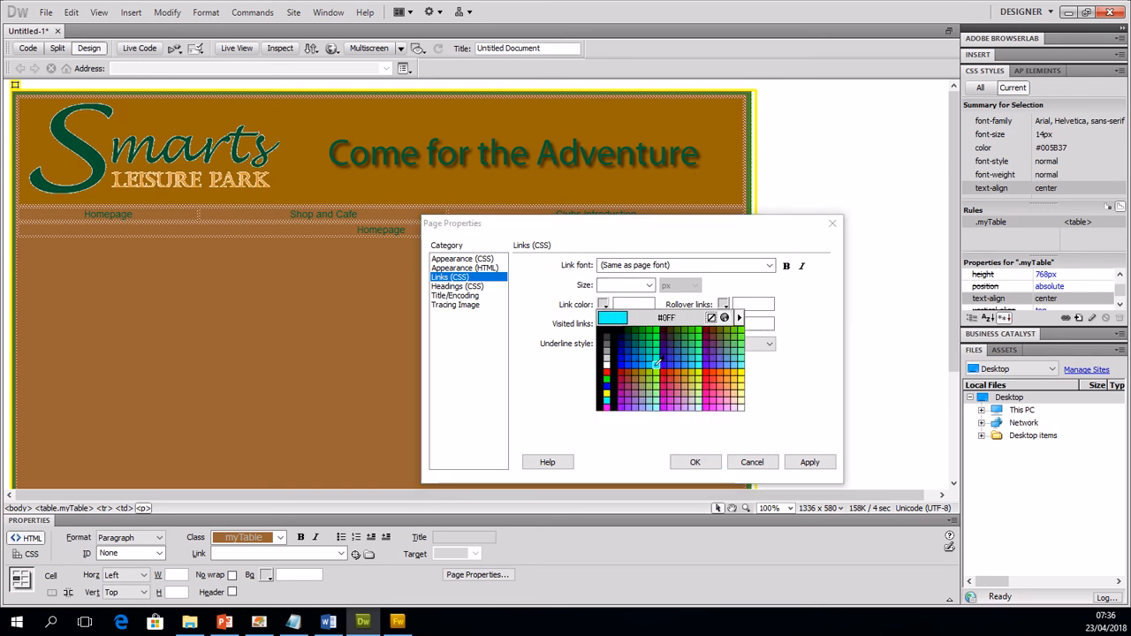
pyautogui.click(607, 391)
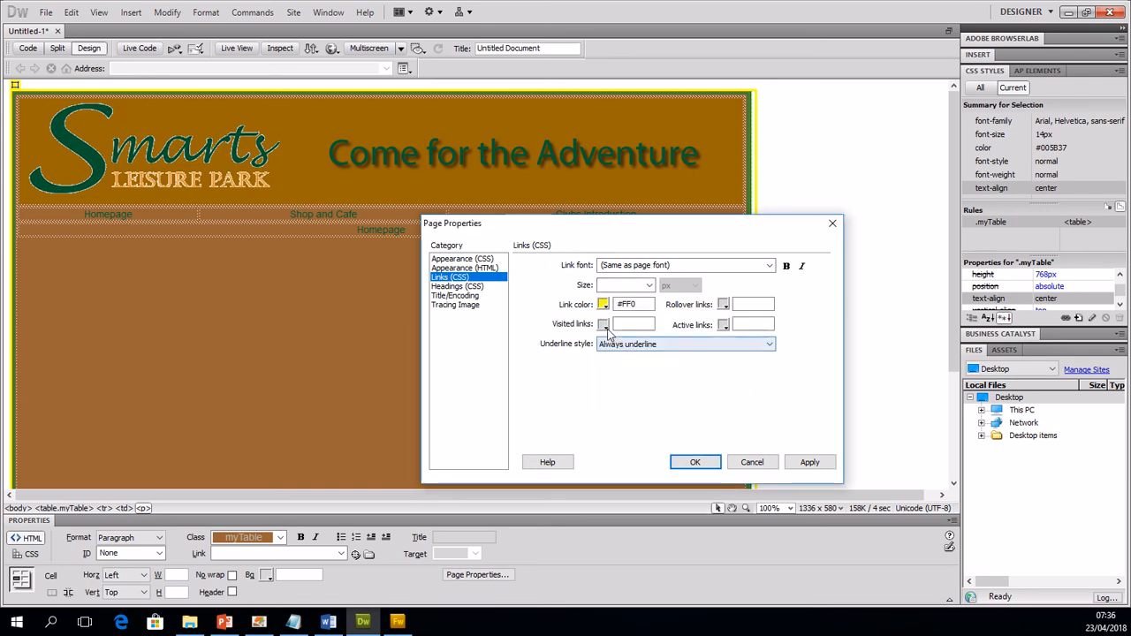
pyautogui.click(603, 324)
pyautogui.click(609, 410)
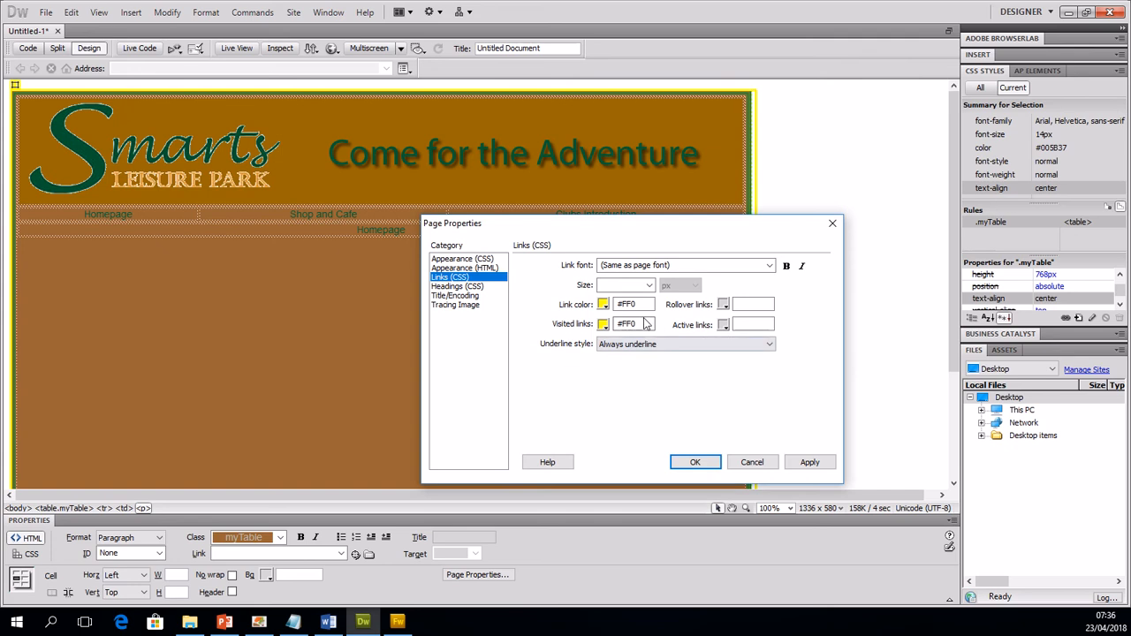
# Step: Set the rollover-link and active-link colours to yellow #FF0 as well
pyautogui.click(723, 305)
pyautogui.click(730, 391)
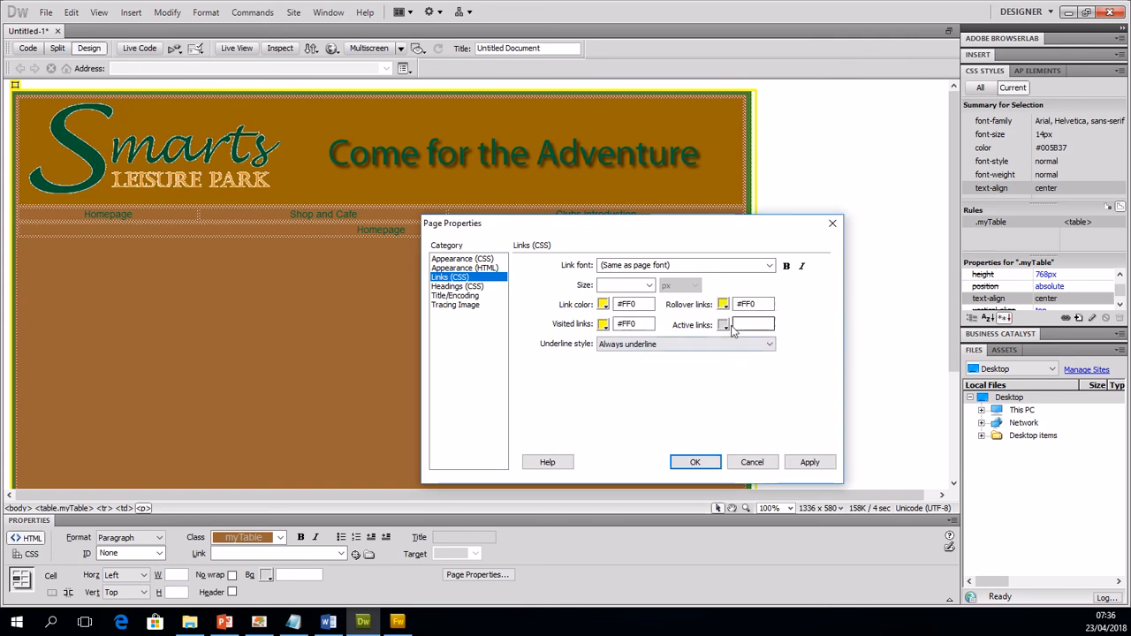
pyautogui.click(724, 324)
pyautogui.click(730, 412)
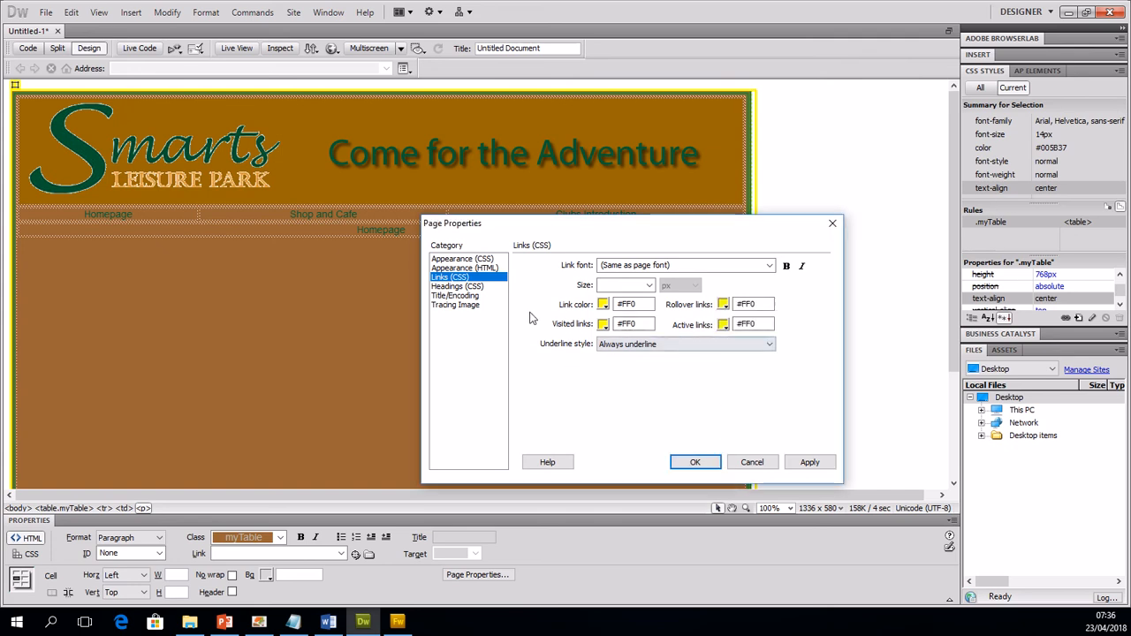
# Step: In the page's heading styles, set the Heading 1 size to 36 px and Heading 2 to 24 px
pyautogui.click(470, 286)
pyautogui.click(645, 286)
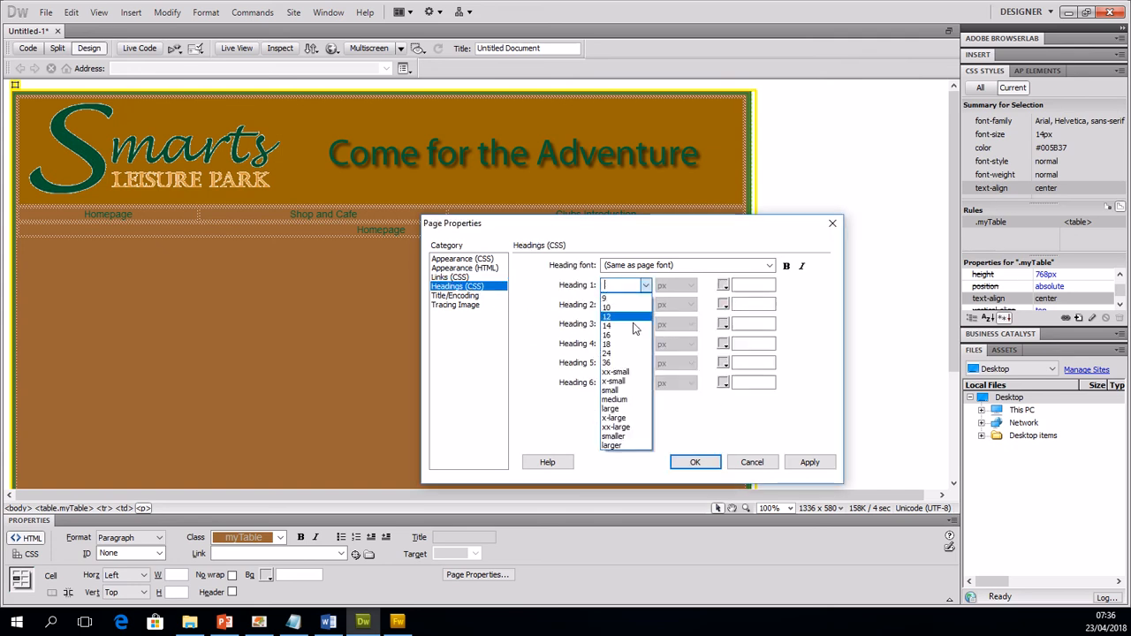
pyautogui.click(607, 362)
pyautogui.click(647, 305)
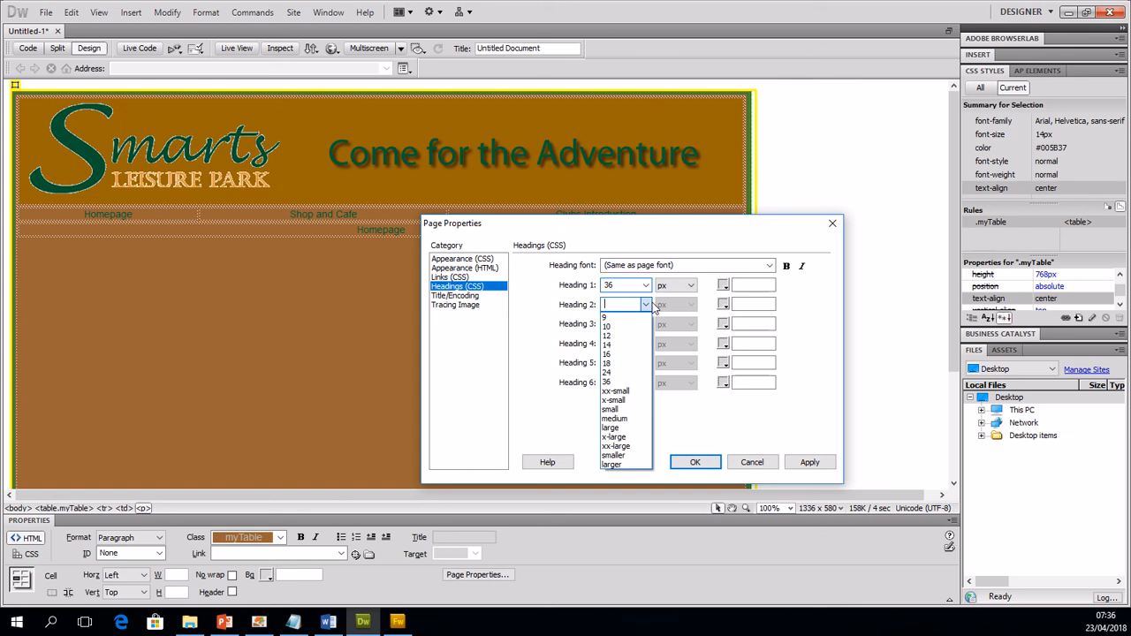
pyautogui.click(607, 372)
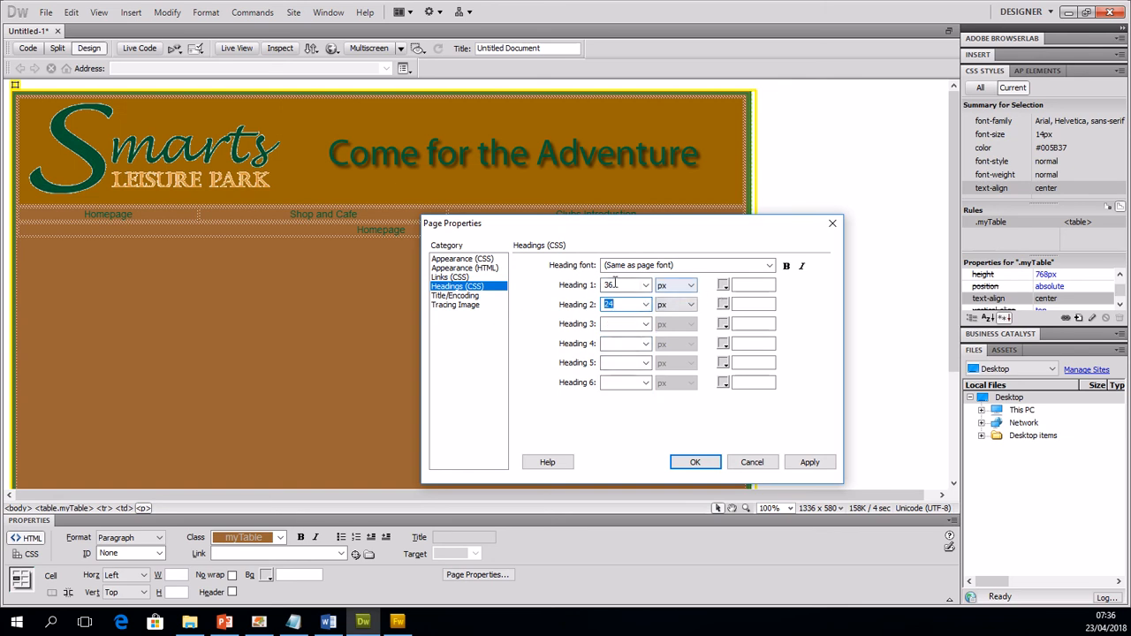
# Step: Colour Heading 1 and Heading 2 dark green #030 and apply the page properties
pyautogui.click(723, 286)
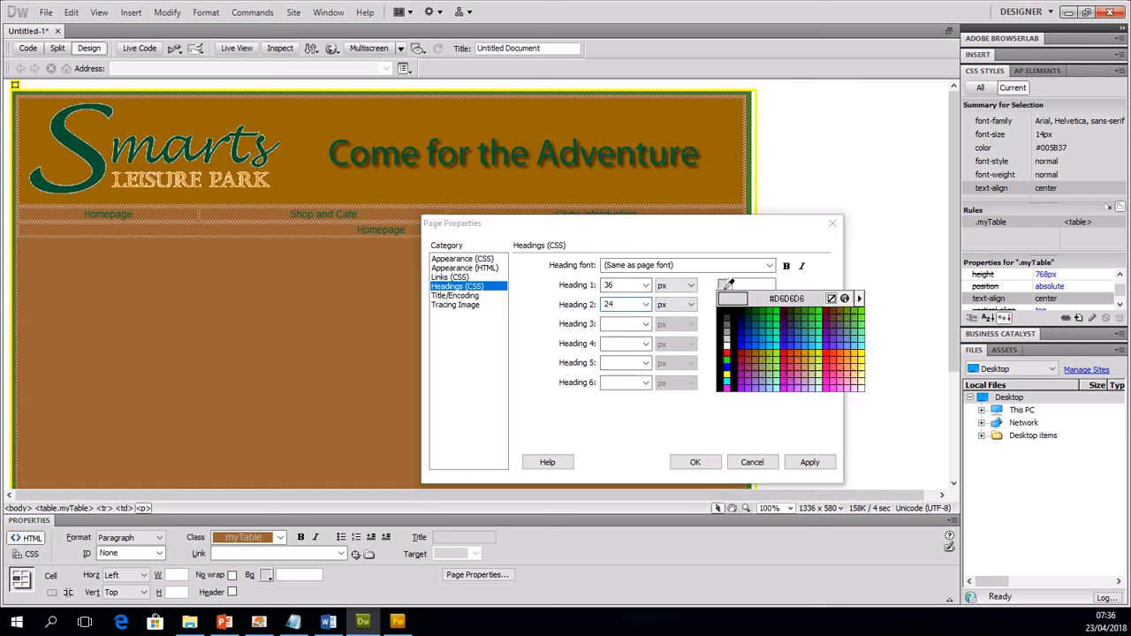
pyautogui.click(732, 380)
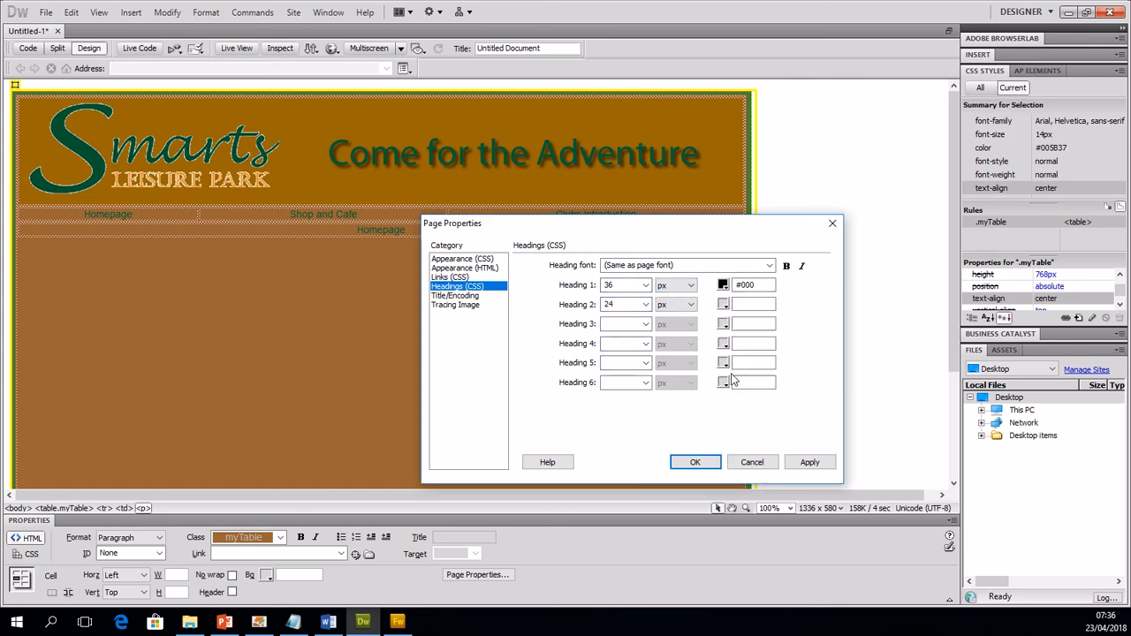
pyautogui.click(723, 285)
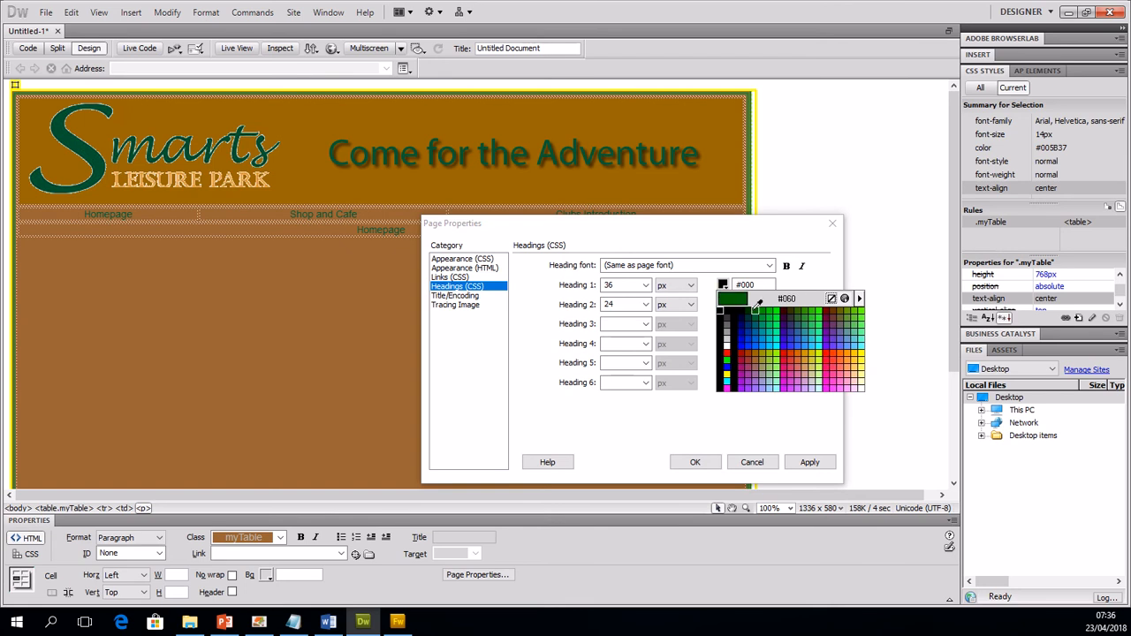
pyautogui.click(757, 308)
pyautogui.click(724, 305)
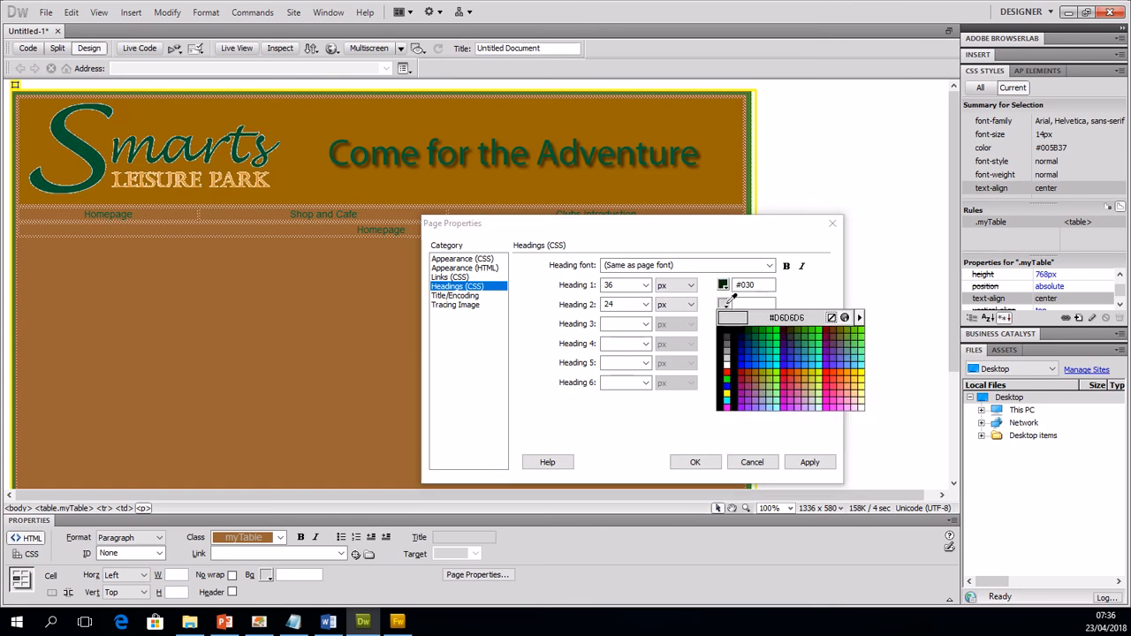
pyautogui.click(750, 326)
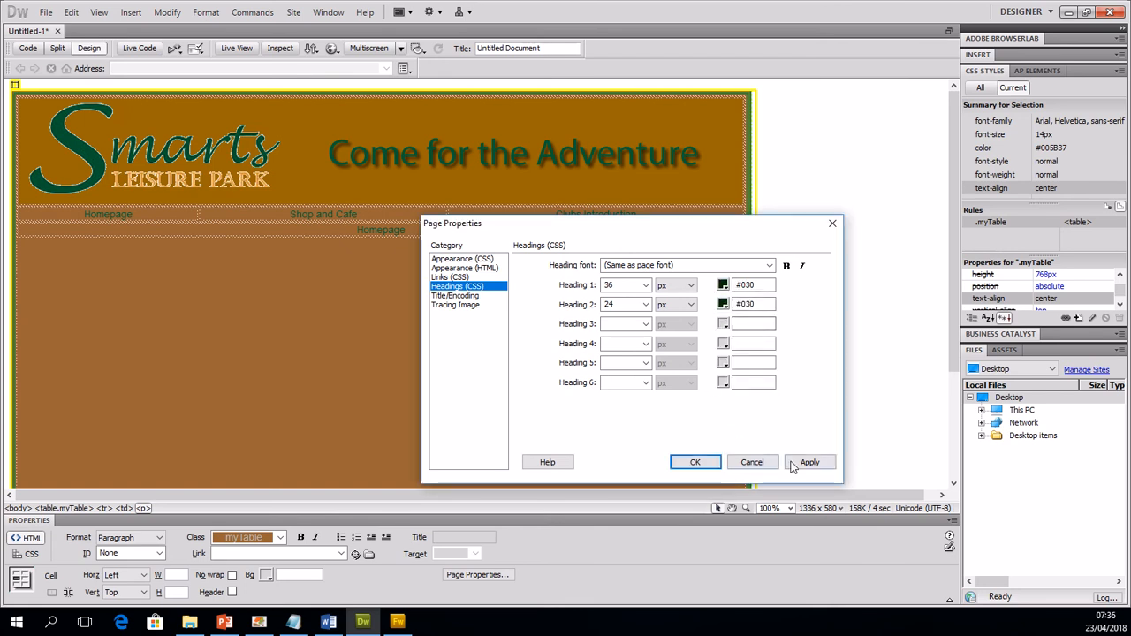
pyautogui.click(804, 462)
pyautogui.click(709, 457)
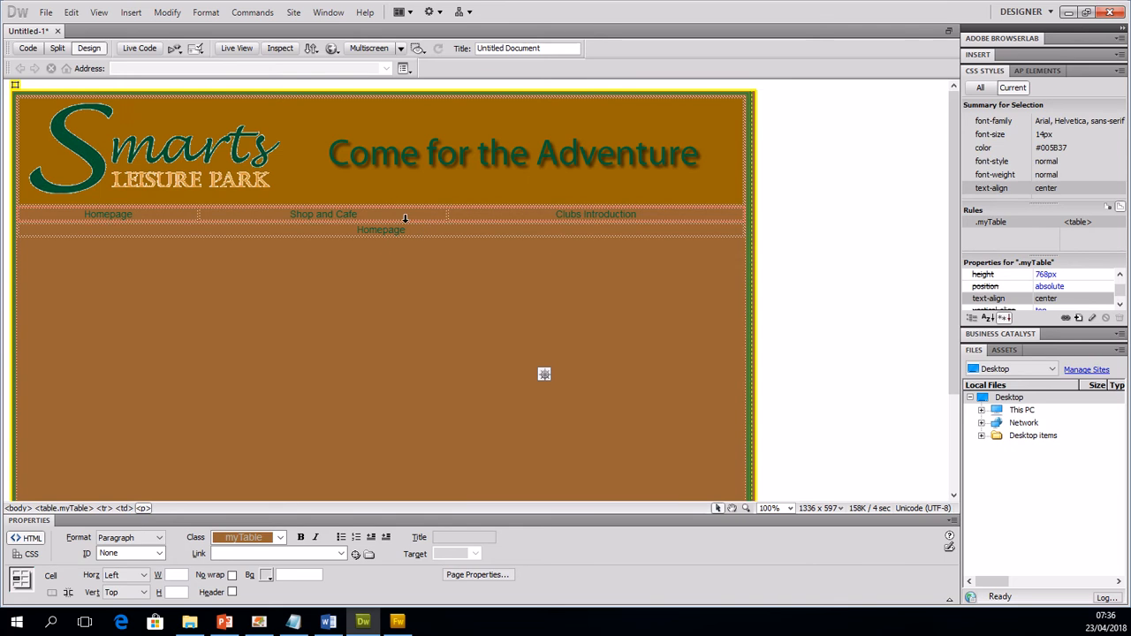
# Step: Format the Homepage title below the navigation table as Heading 1
pyautogui.moveTo(405, 230); pyautogui.dragTo(352, 230)
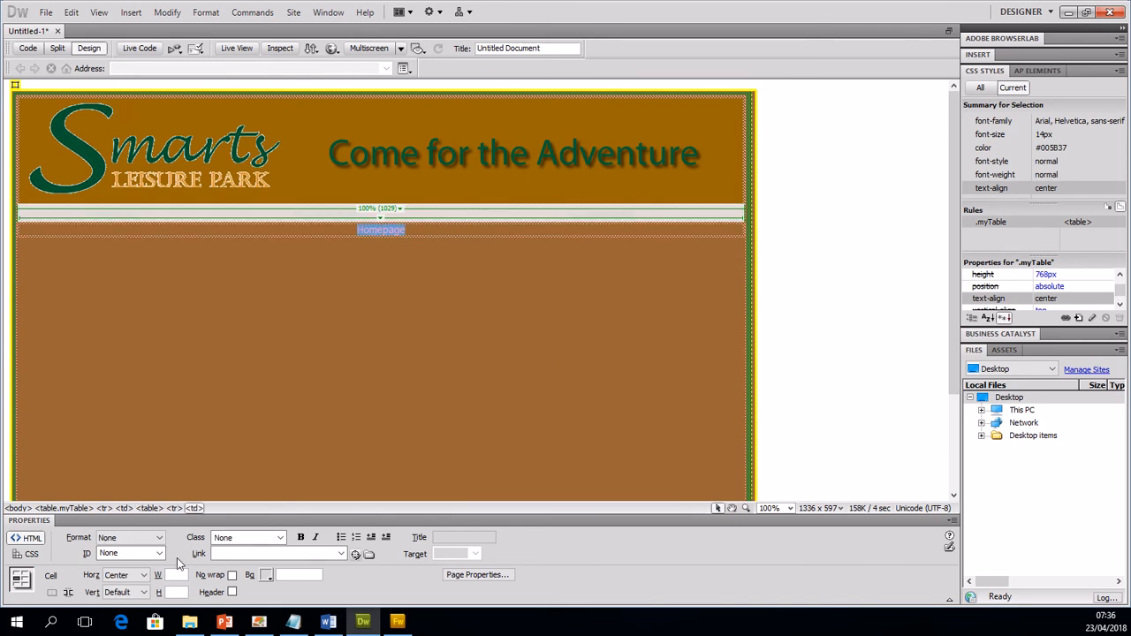
pyautogui.click(130, 537)
pyautogui.click(132, 569)
pyautogui.click(300, 437)
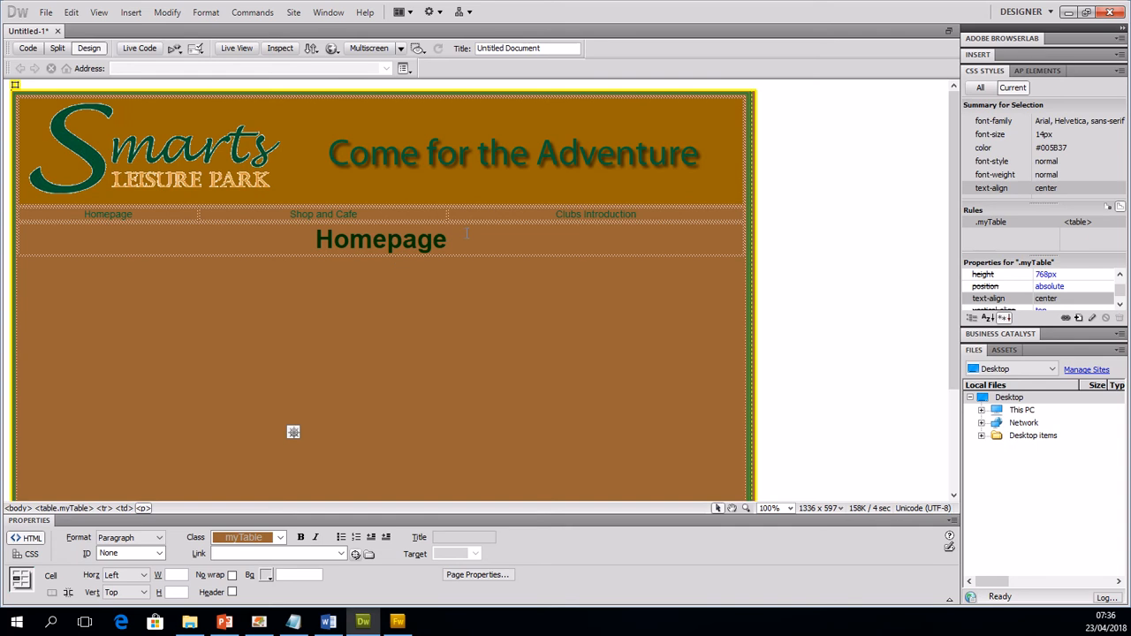
# Step: Try linking the Homepage text in the navigation table to #index to check the link colour
pyautogui.moveTo(146, 215); pyautogui.dragTo(63, 208)
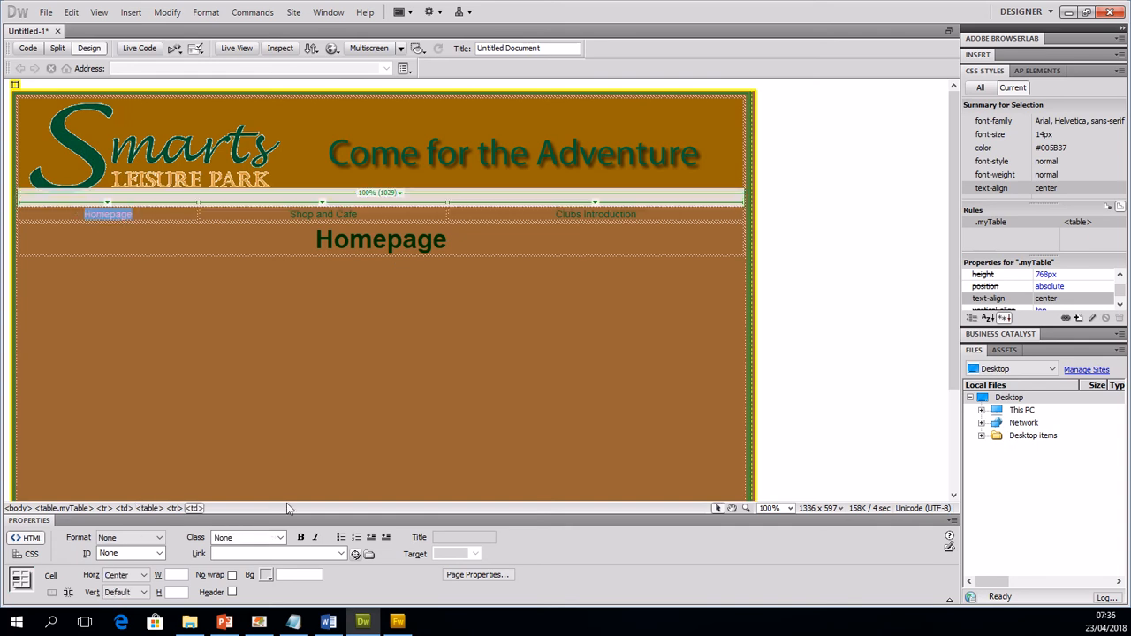
pyautogui.click(259, 553)
pyautogui.write('#index')
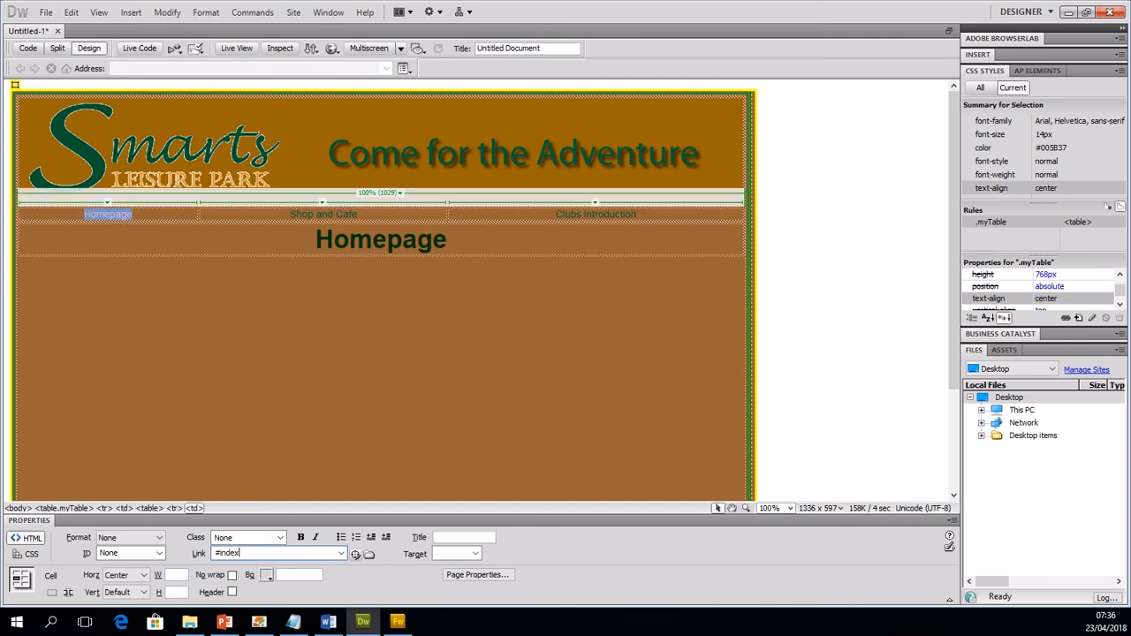
pyautogui.press('Return')
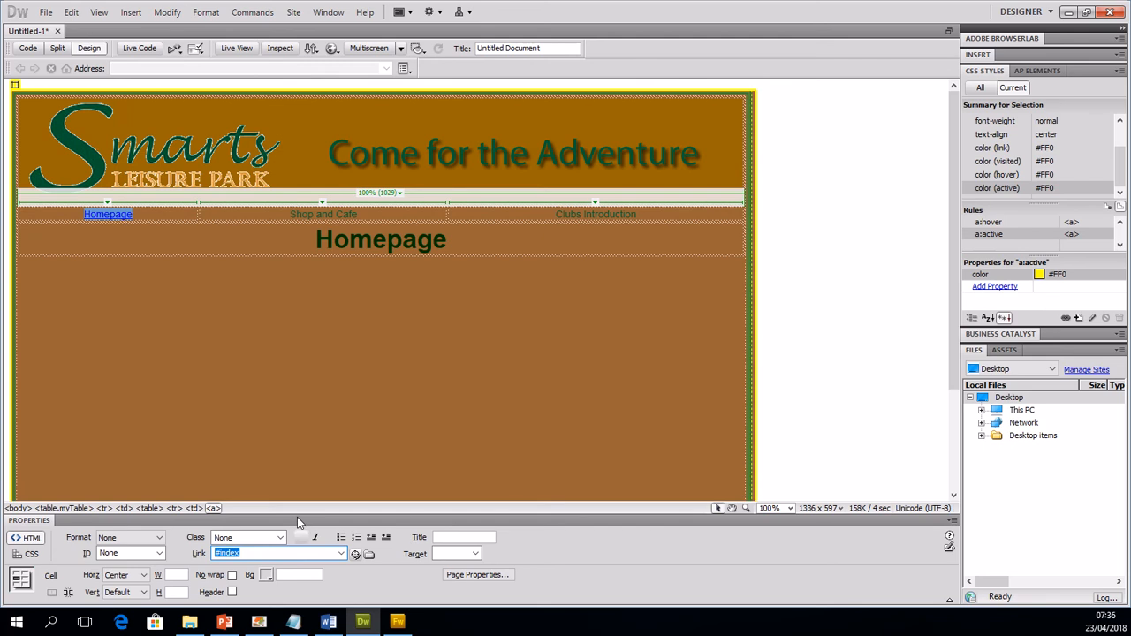
pyautogui.click(256, 361)
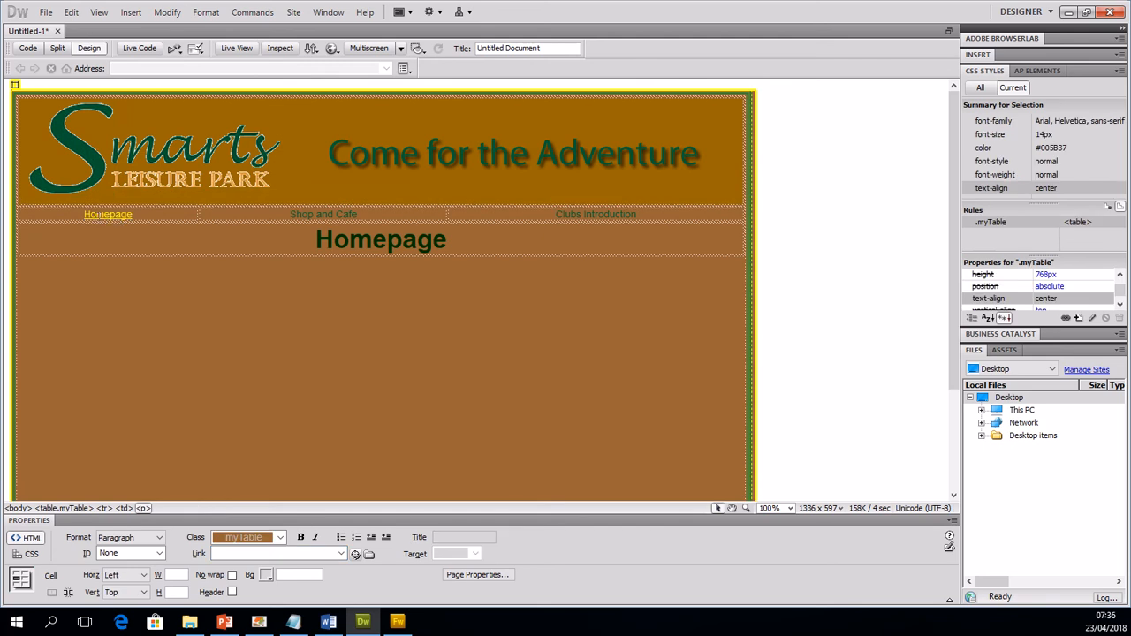
# Step: Remove the #index link from the Homepage navigation text
pyautogui.moveTo(132, 214); pyautogui.dragTo(83, 214)
pyautogui.moveTo(258, 553); pyautogui.dragTo(131, 541)
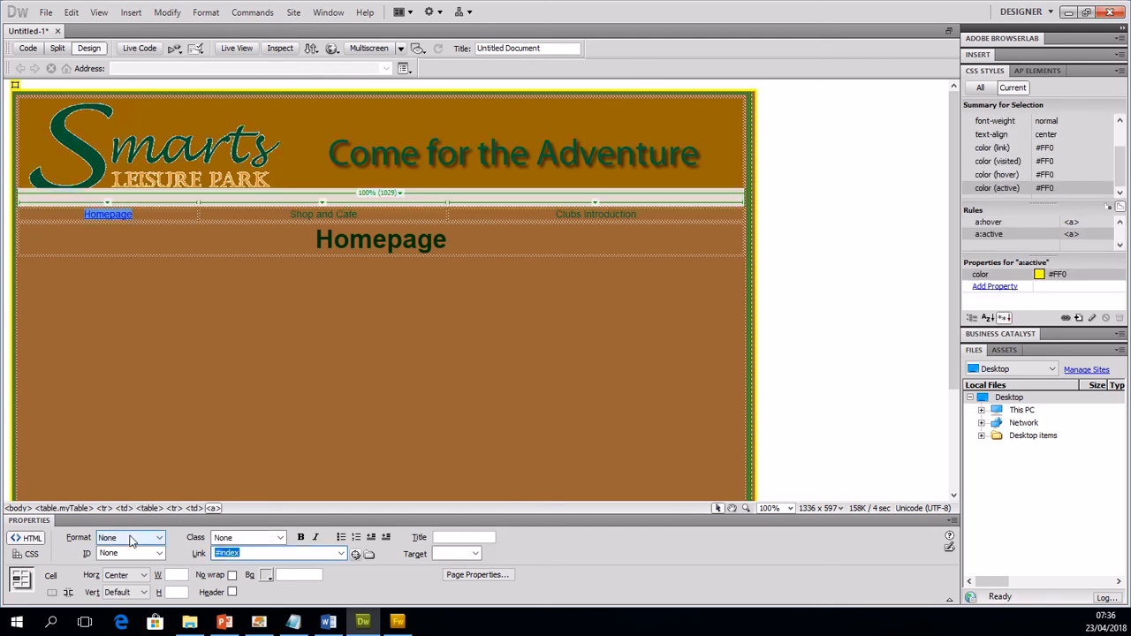
pyautogui.press('BackSpace')
pyautogui.click(247, 443)
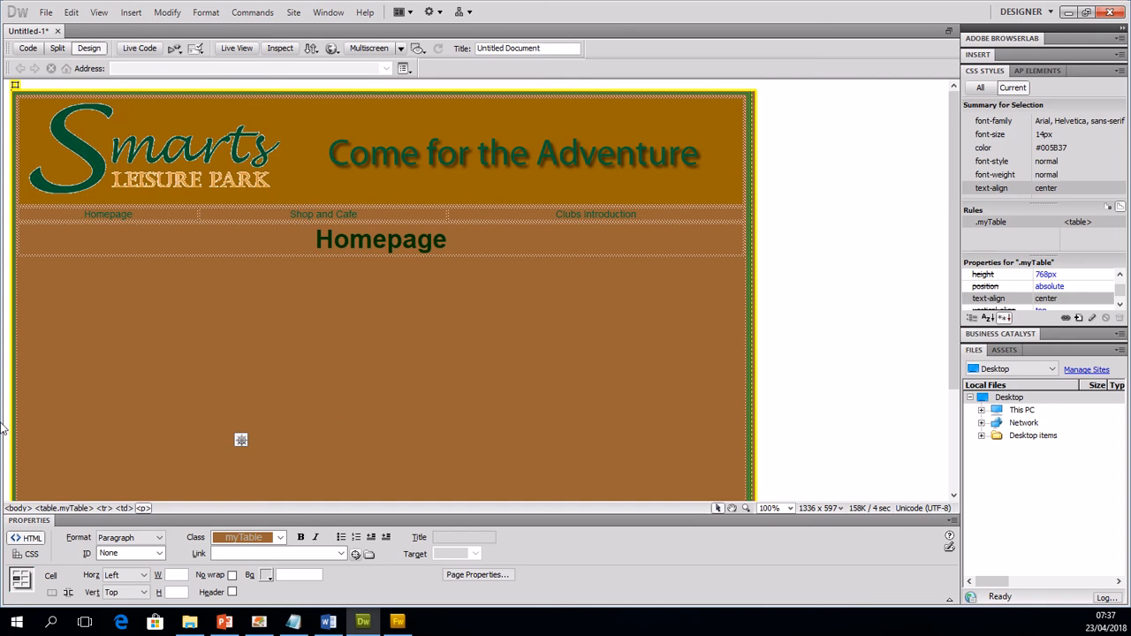
pyautogui.click(259, 622)
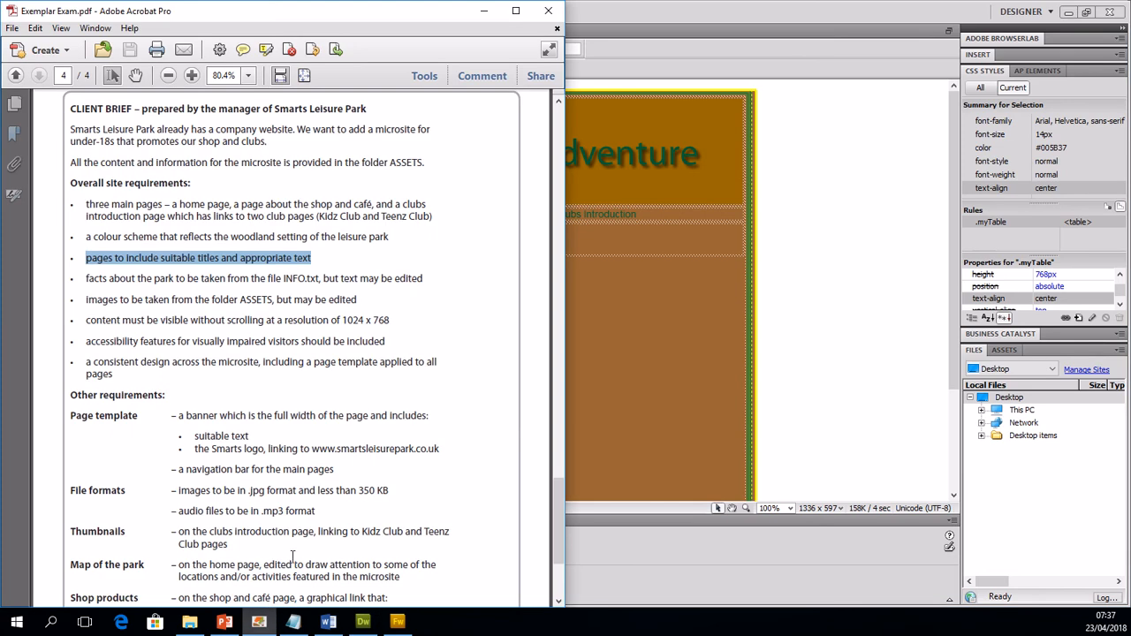
pyautogui.moveTo(71, 416); pyautogui.dragTo(212, 469)
pyautogui.click(209, 469)
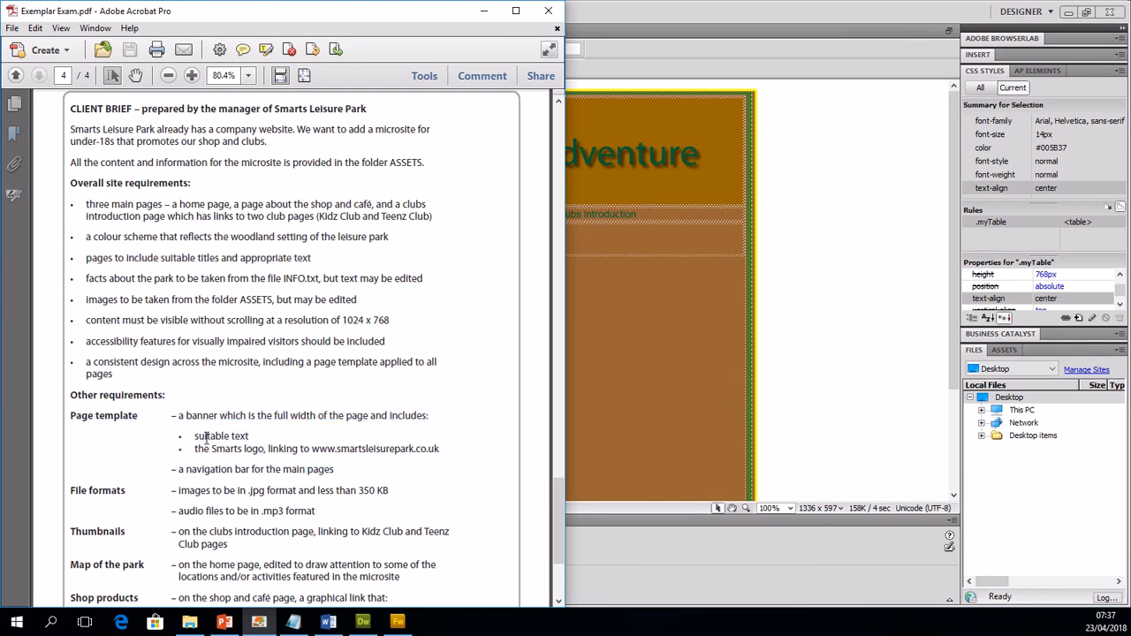
pyautogui.moveTo(206, 437); pyautogui.dragTo(255, 437)
pyautogui.click(235, 451)
pyautogui.moveTo(209, 449); pyautogui.dragTo(248, 449)
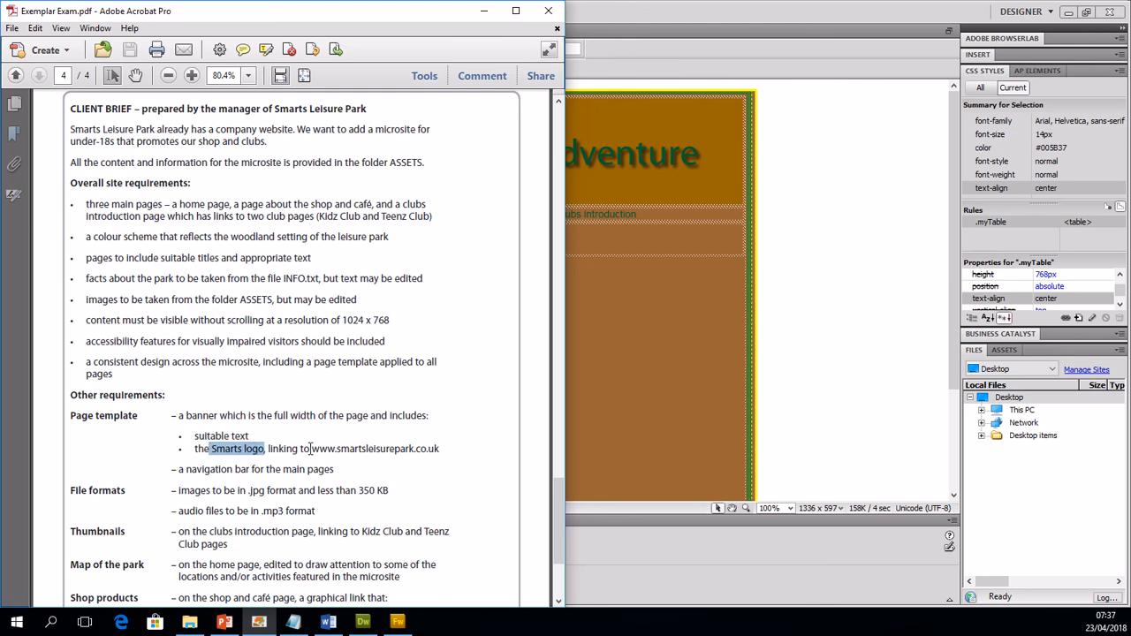
pyautogui.moveTo(311, 449); pyautogui.dragTo(415, 449)
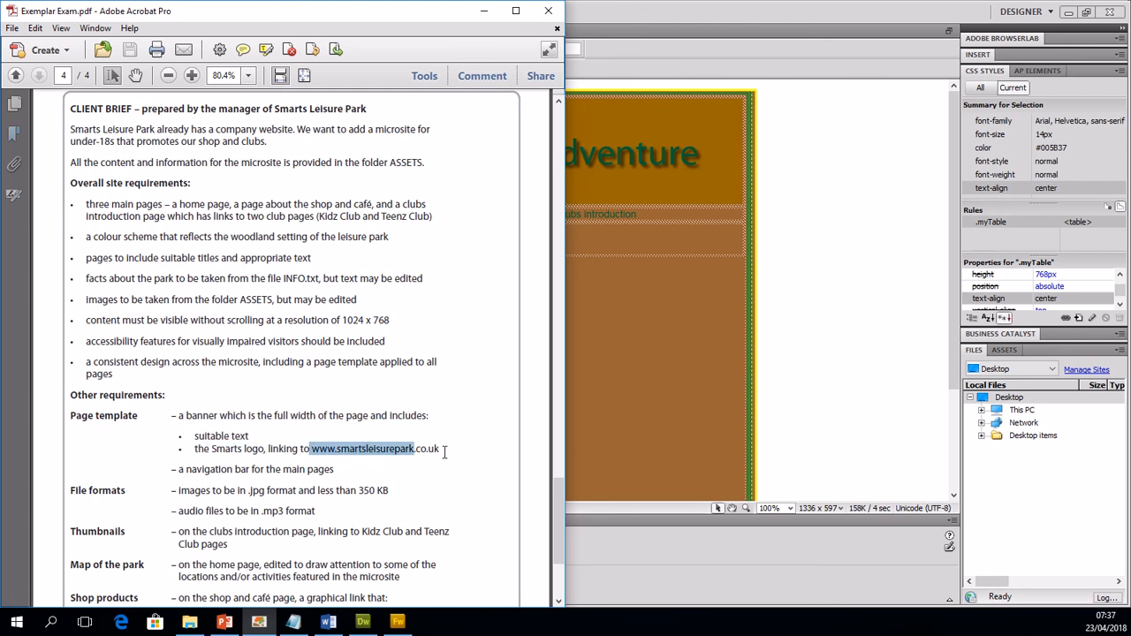
pyautogui.moveTo(441, 451); pyautogui.dragTo(314, 456)
pyautogui.hotkey('ctrl', 'c')
# Step: Switch back to Dreamweaver and draw a rectangular hotspot over the Smarts Leisure Park logo in the banner image
pyautogui.hotkey('alt', 'Tab')
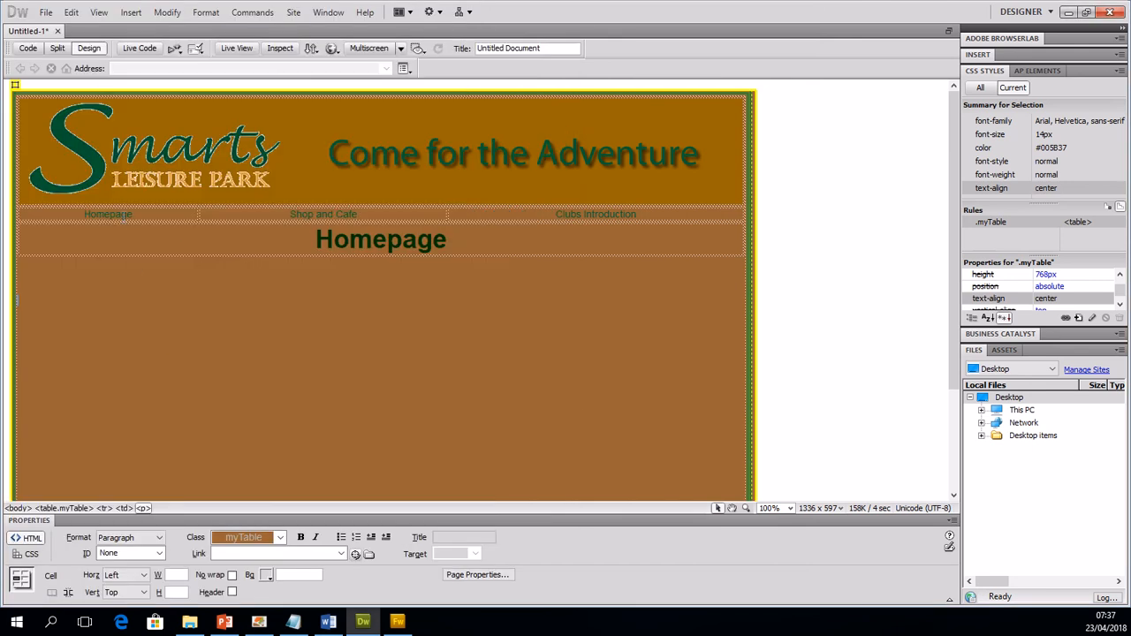
pyautogui.click(121, 179)
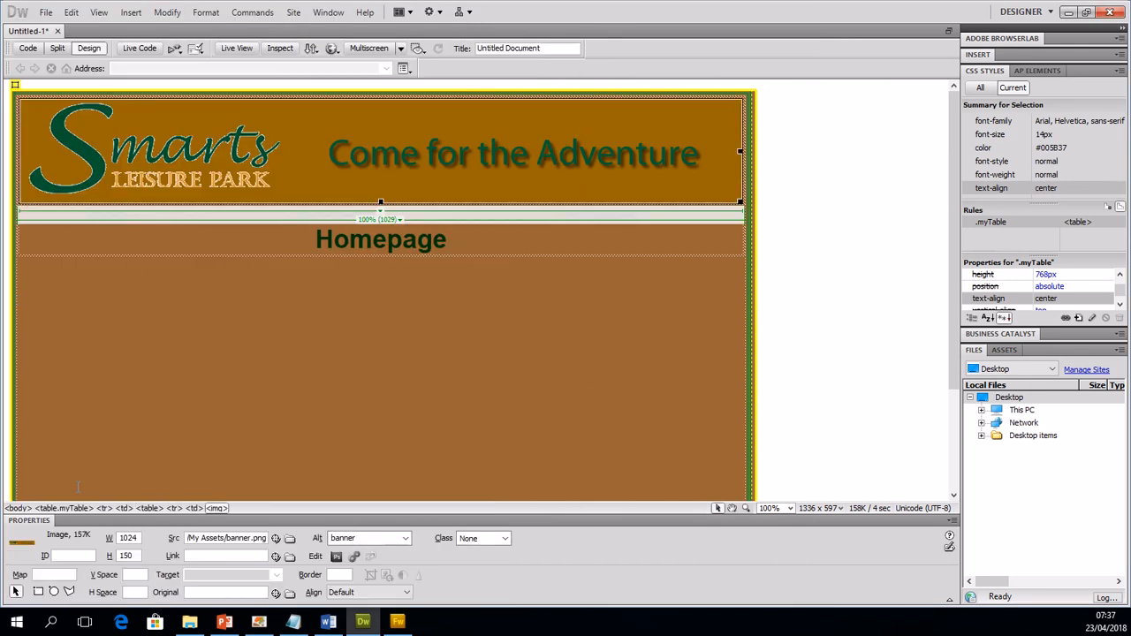
pyautogui.click(38, 591)
pyautogui.moveTo(111, 173); pyautogui.dragTo(309, 102)
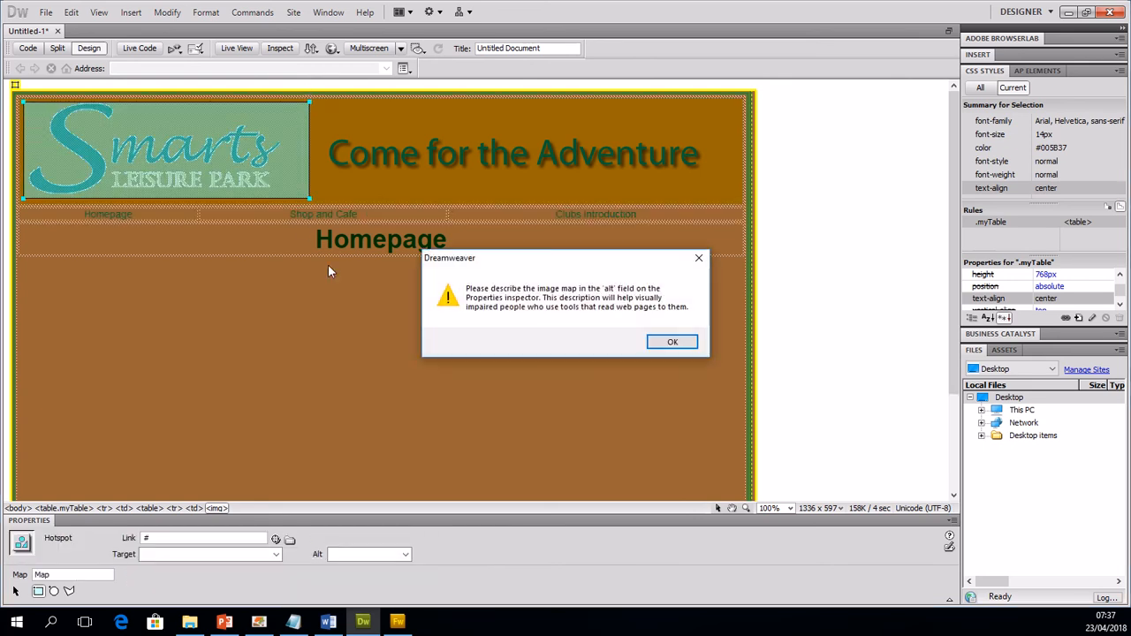
pyautogui.click(670, 346)
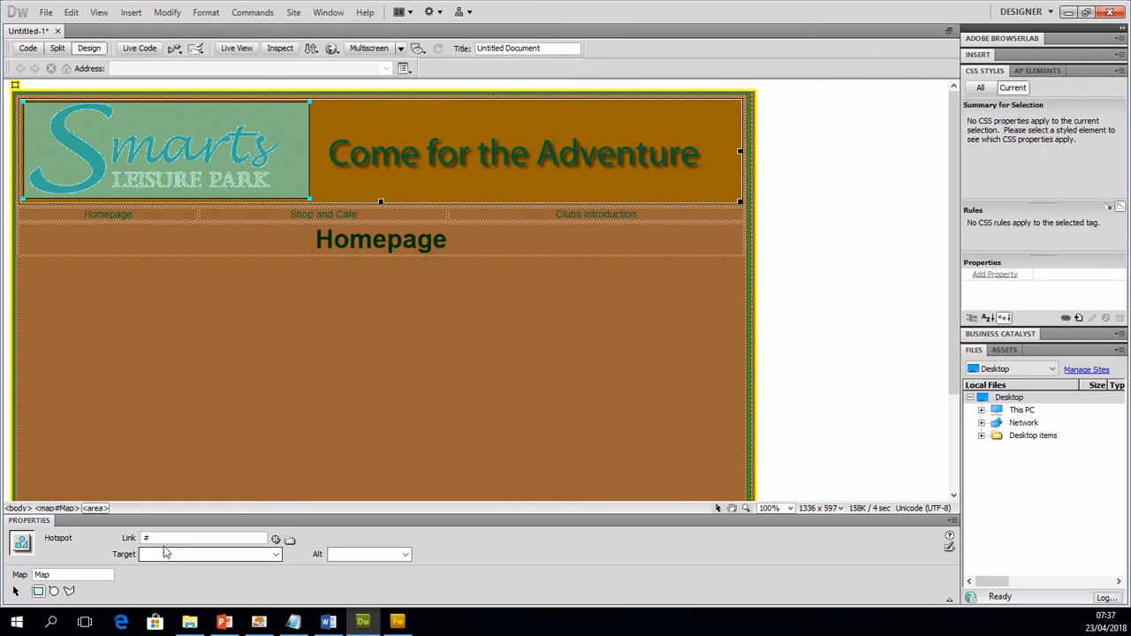
pyautogui.moveTo(164, 538); pyautogui.dragTo(104, 538)
pyautogui.press('BackSpace')
pyautogui.hotkey('ctrl', 'v')
pyautogui.click(266, 382)
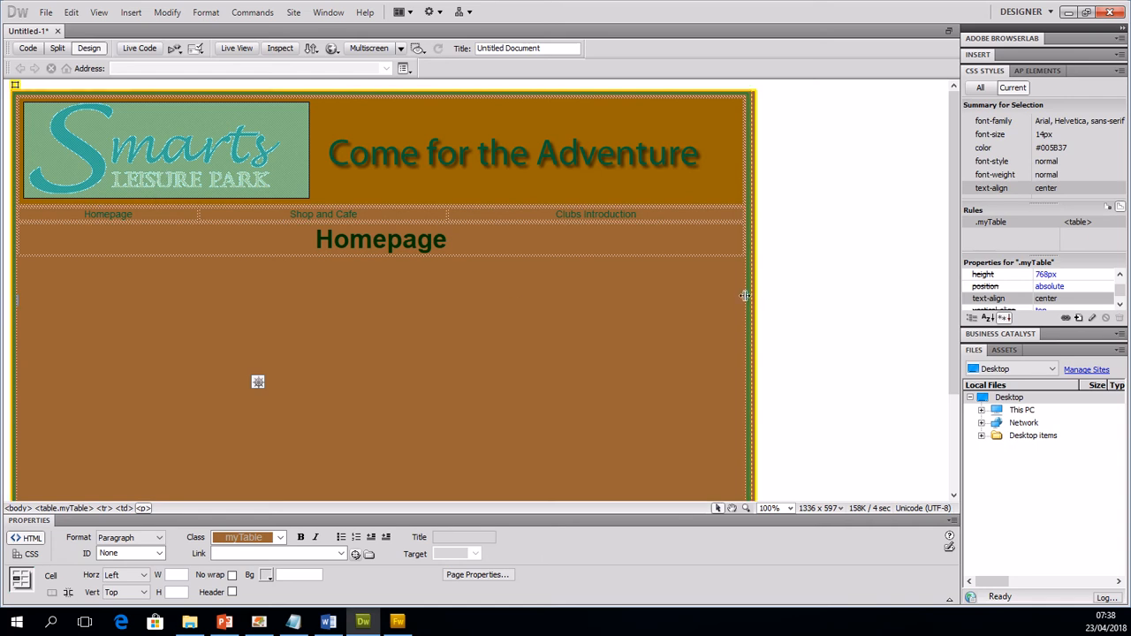
# Step: Insert a table with one row and one column, 100 percent wide with no border, below the Homepage title
pyautogui.click(712, 267)
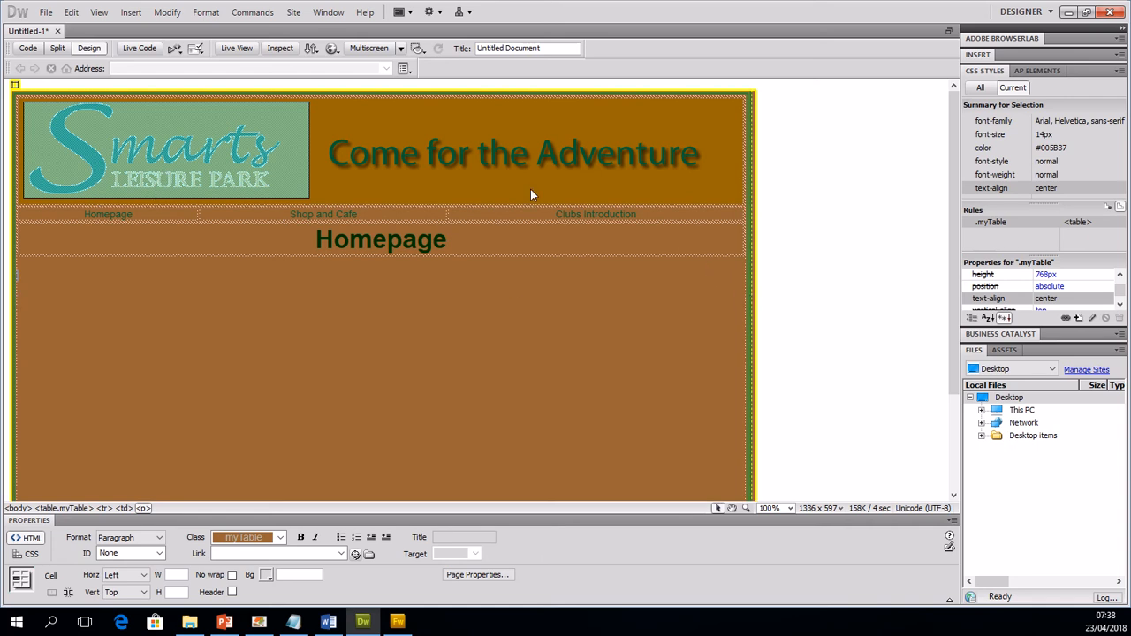
pyautogui.click(131, 13)
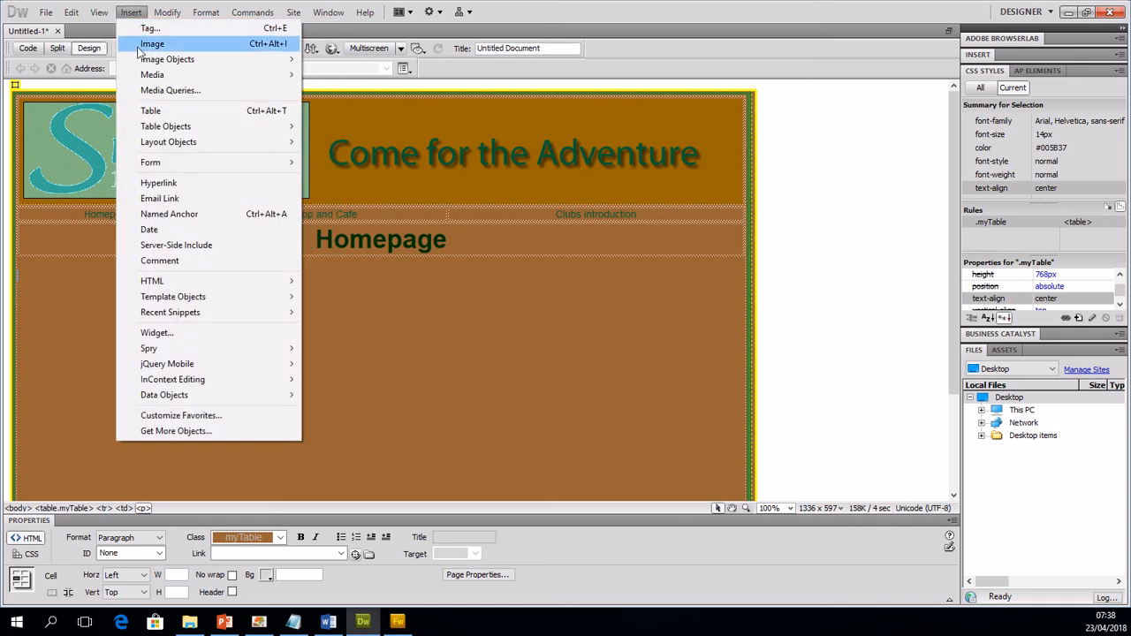
pyautogui.click(189, 110)
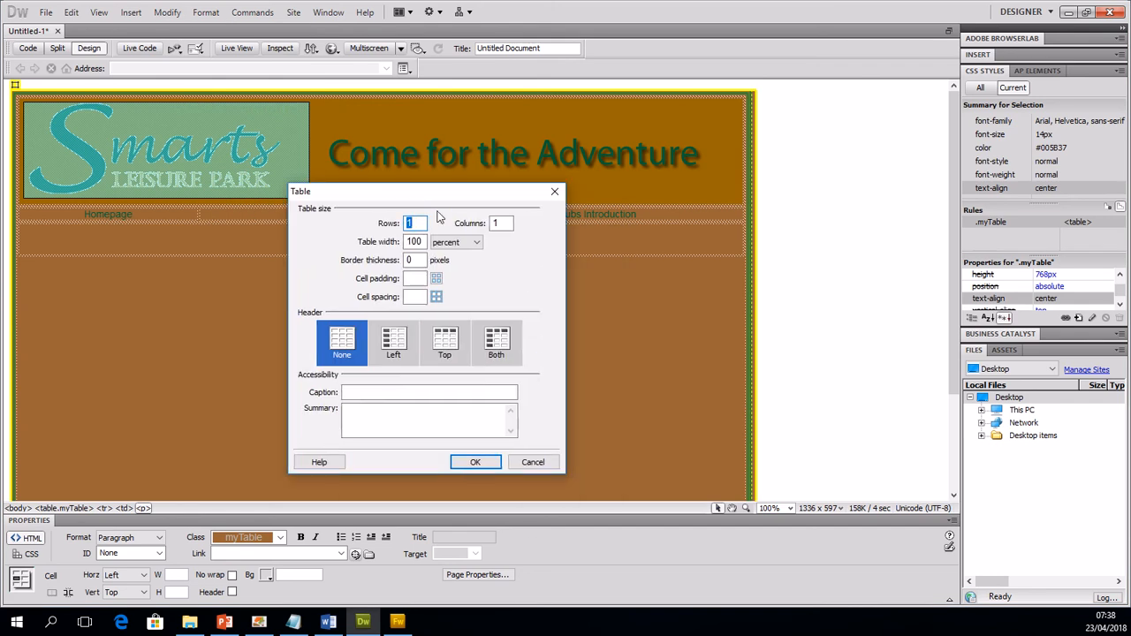
pyautogui.click(475, 462)
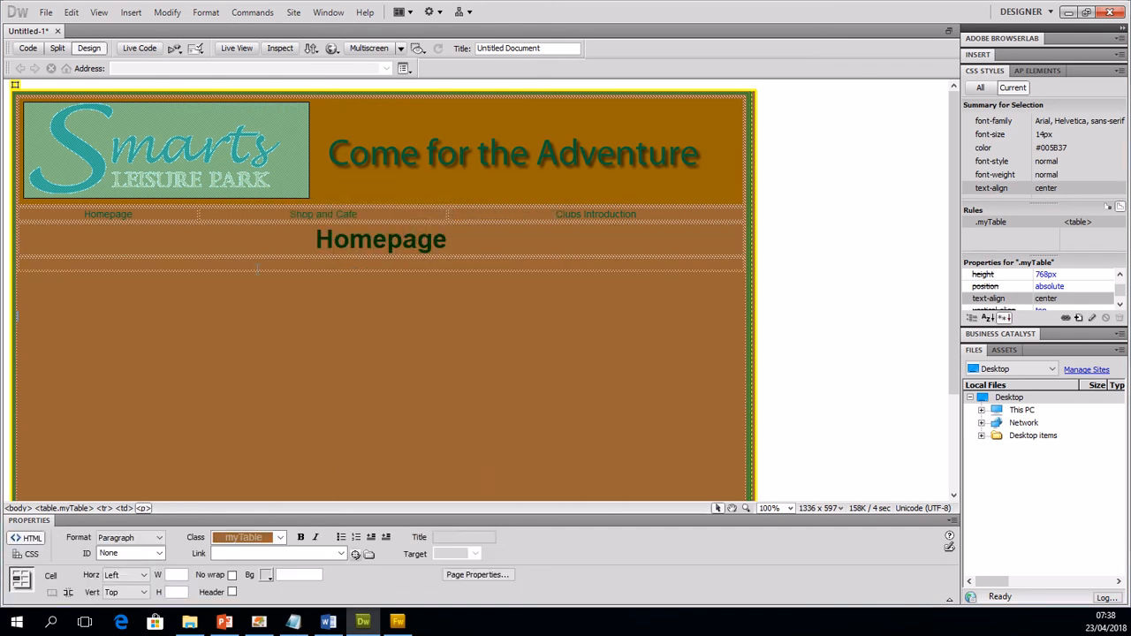
# Step: Begin saving the page under a new name and create a Webpages folder inside the 0 Exemplar folder
pyautogui.click(46, 12)
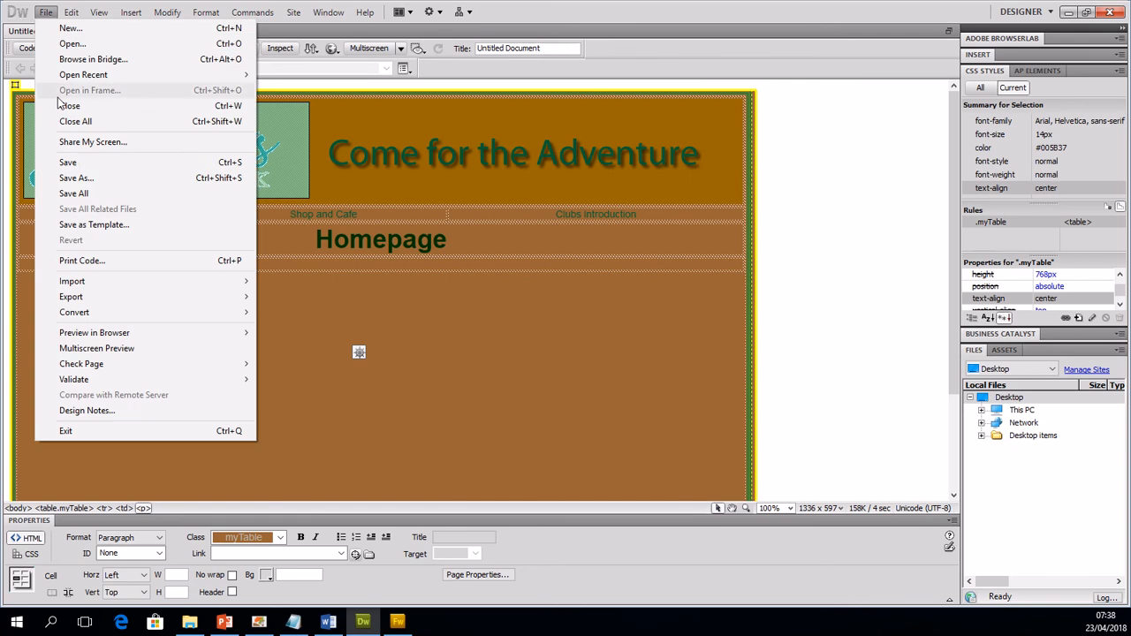
pyautogui.click(151, 178)
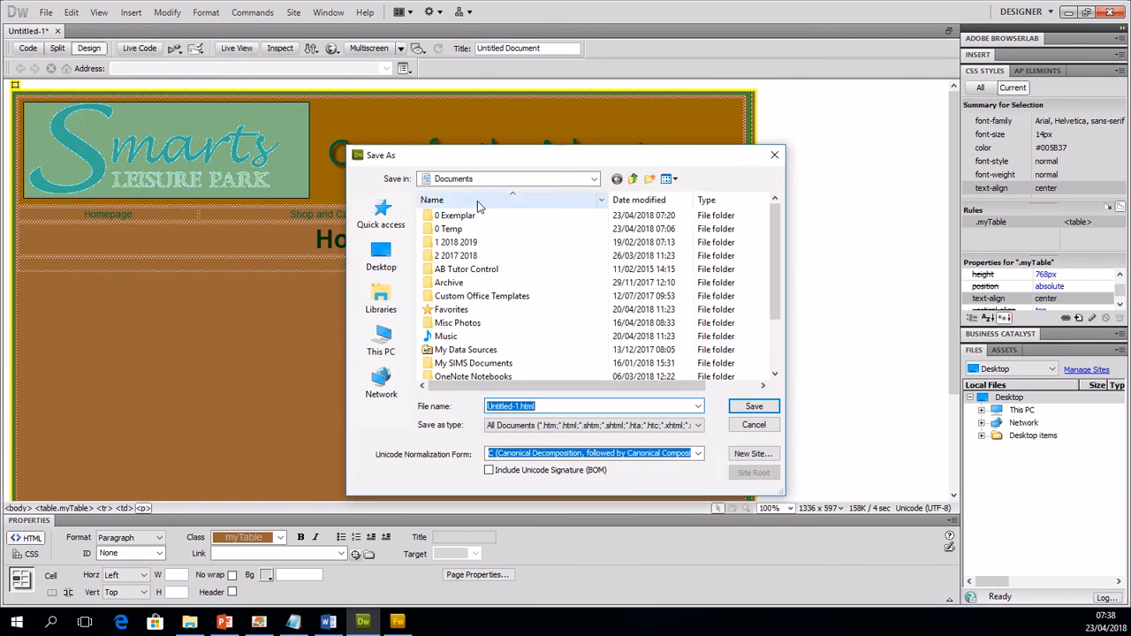
pyautogui.doubleClick(500, 217)
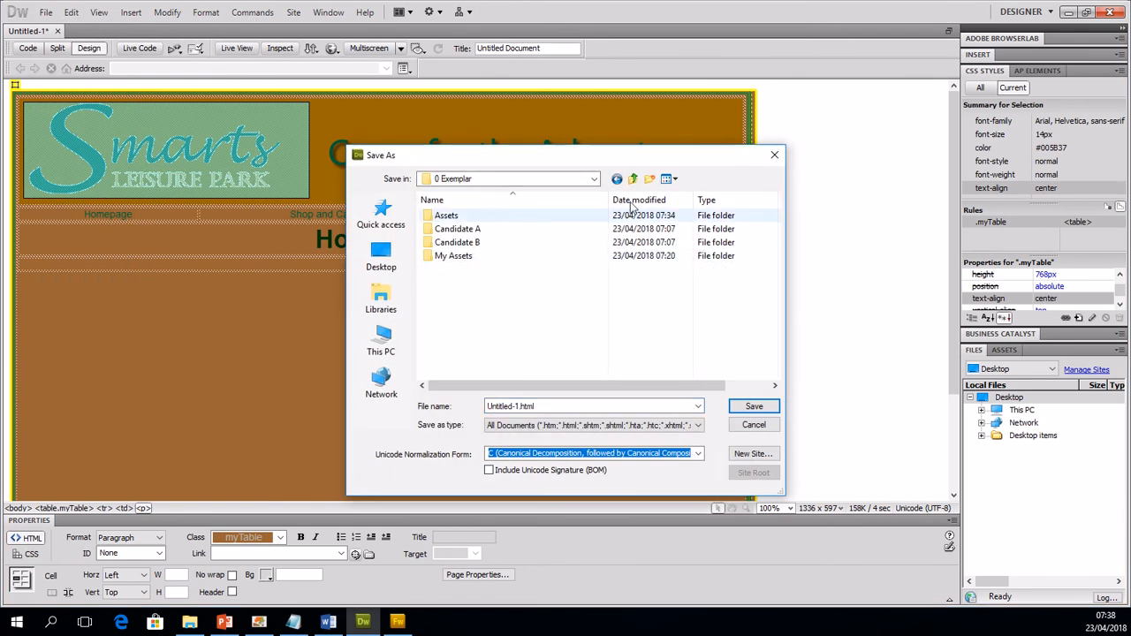
pyautogui.click(649, 180)
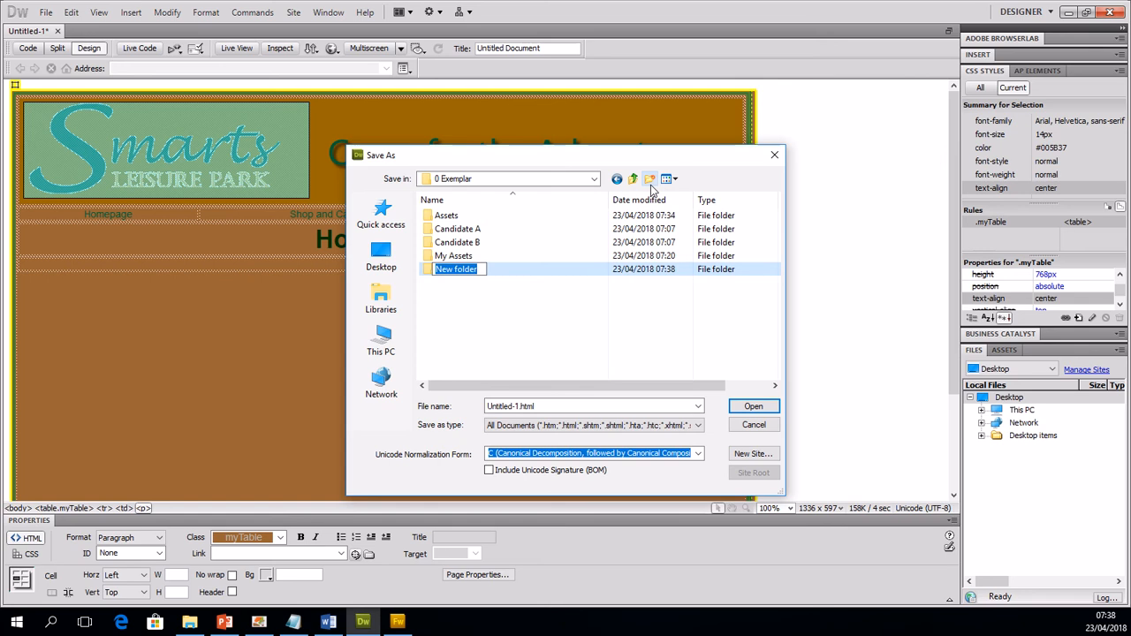
pyautogui.write('Wep')
pyautogui.write('pages')
pyautogui.press('Return')
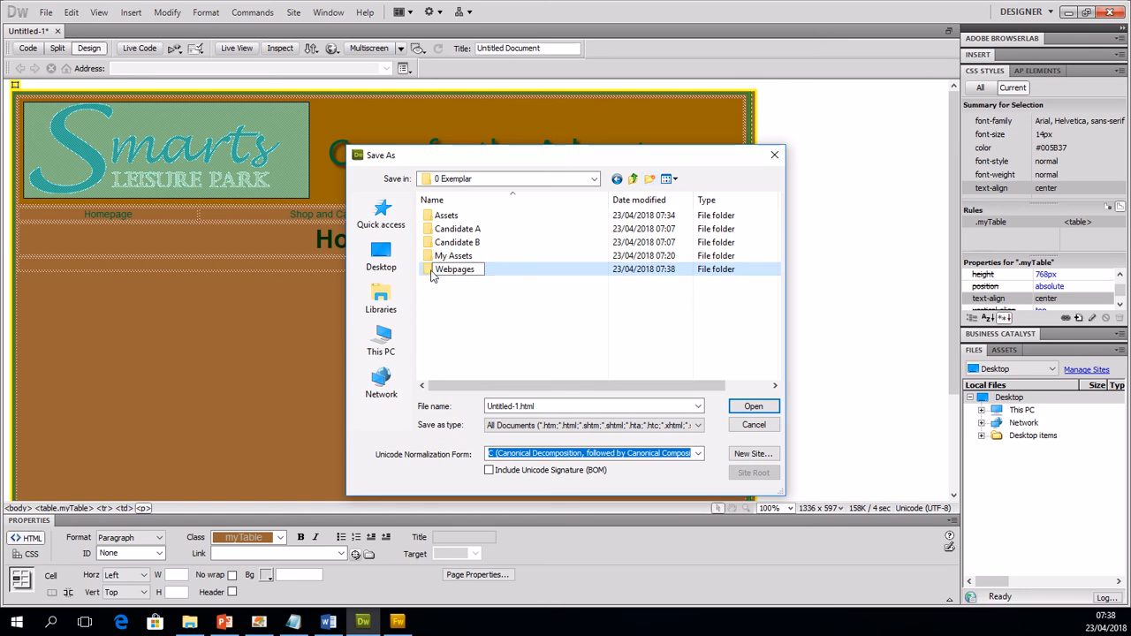
# Step: Save the page in the Webpages folder with the file name index
pyautogui.doubleClick(438, 270)
pyautogui.doubleClick(521, 405)
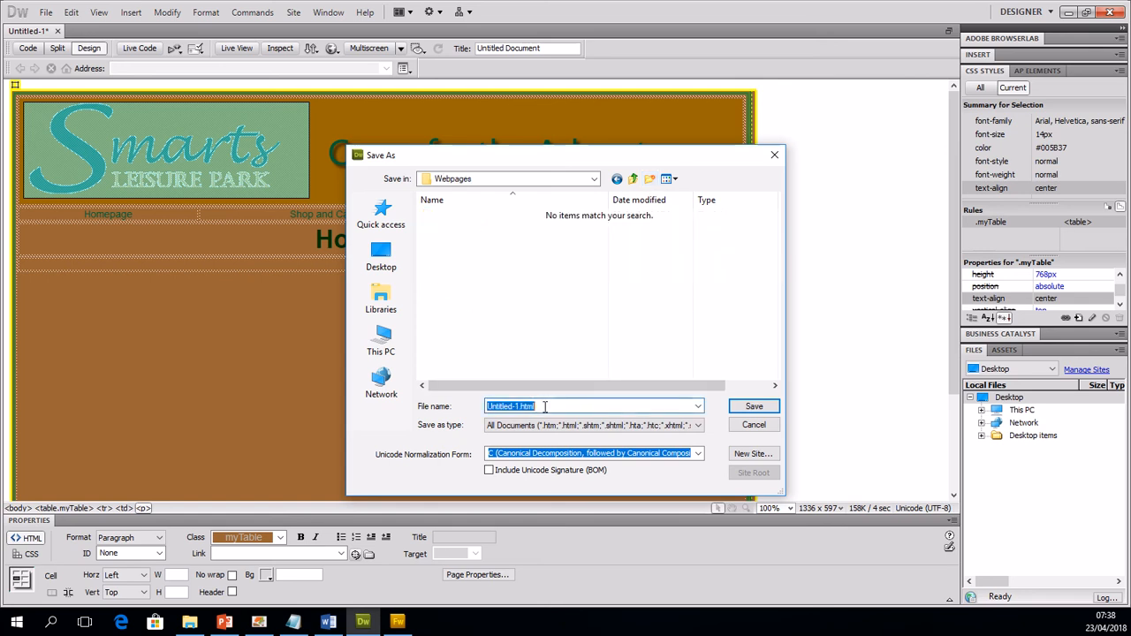
pyautogui.write('index')
pyautogui.press('Return')
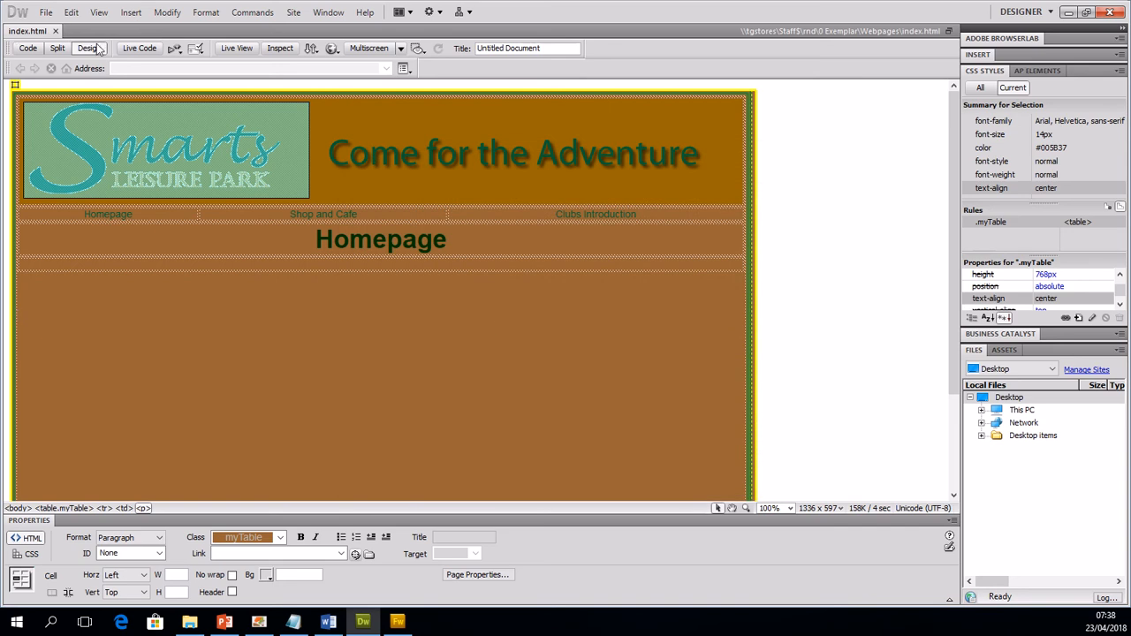
# Step: Set the document title of the page to Homepage
pyautogui.moveTo(553, 48); pyautogui.dragTo(449, 49)
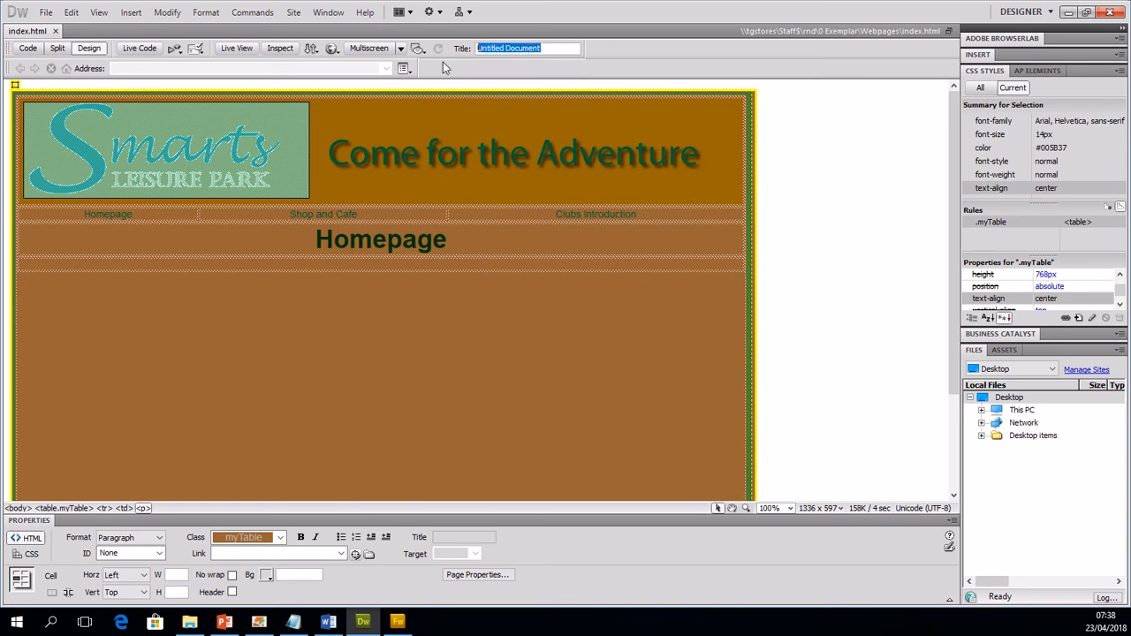
pyautogui.write('Hom')
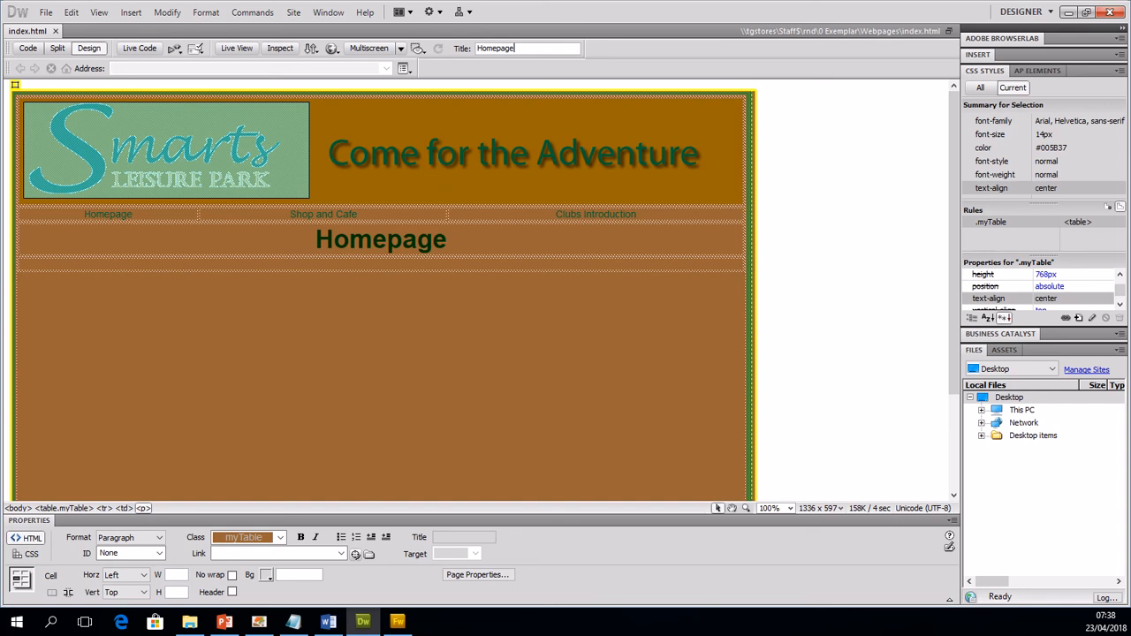
pyautogui.write('epage')
pyautogui.press('Return')
# Step: Link the Homepage text in the navigation bar to the index.html file in the Webpages folder
pyautogui.doubleClick(67, 207)
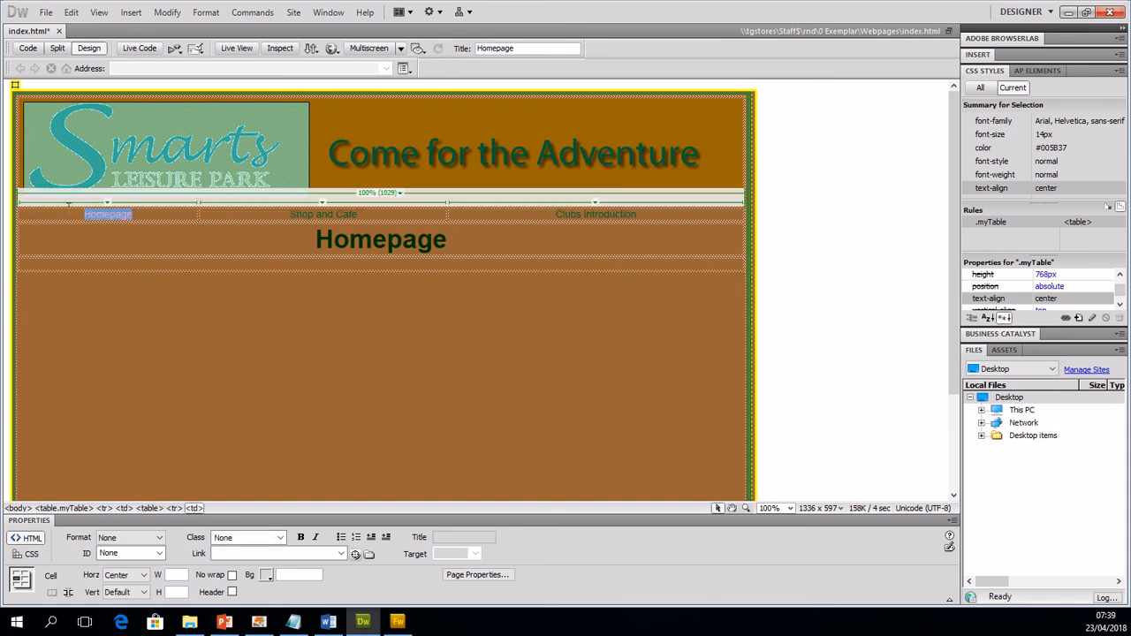
pyautogui.click(45, 12)
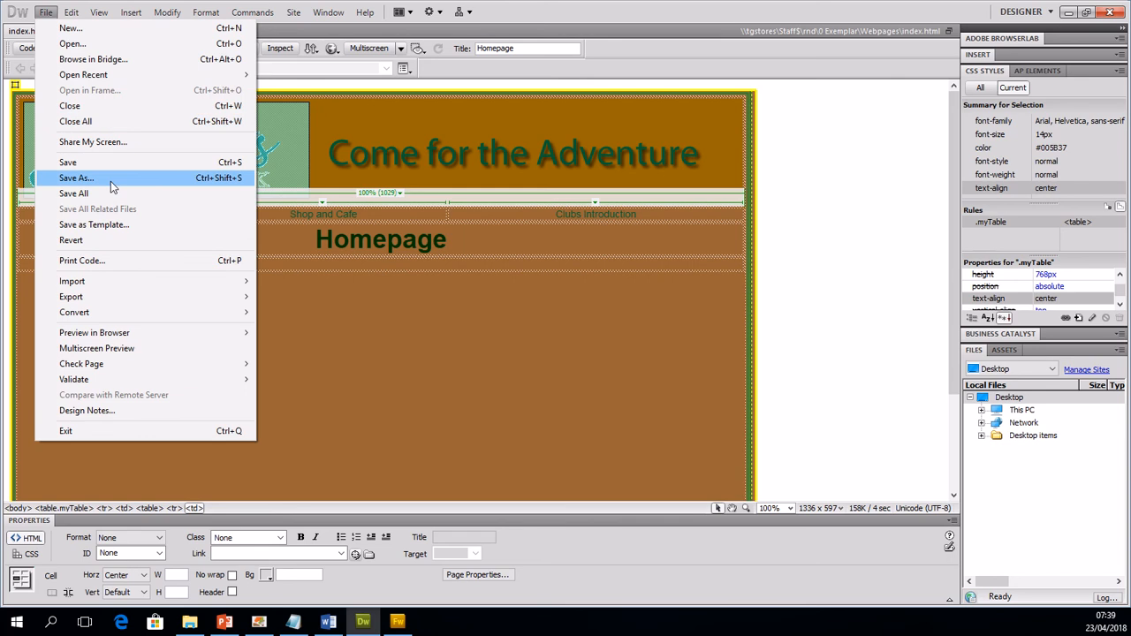
pyautogui.click(277, 362)
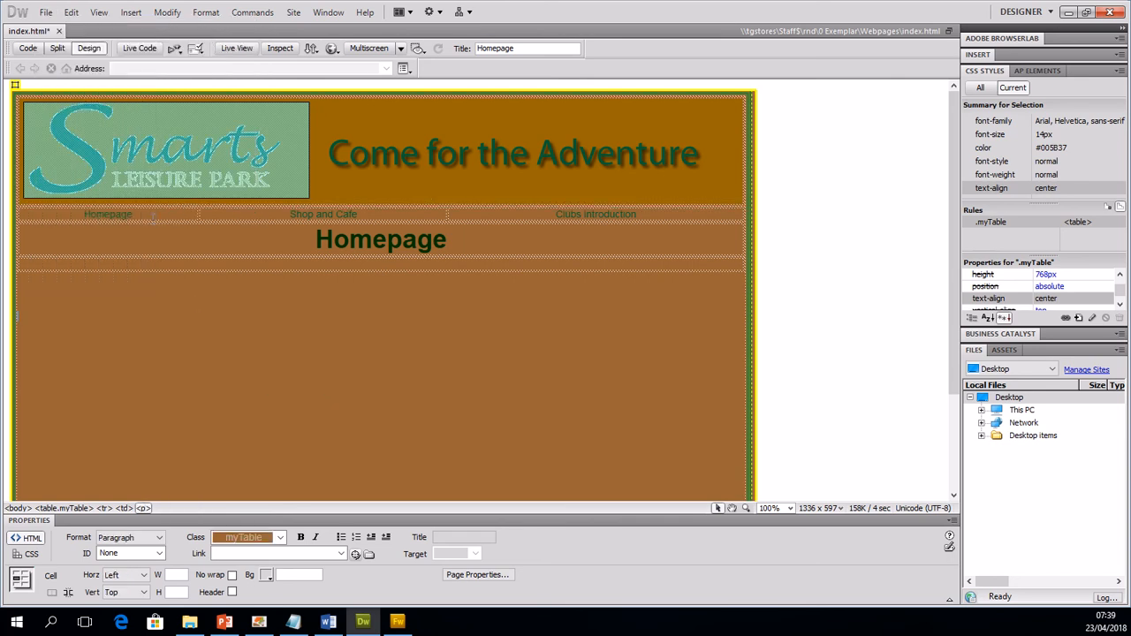
pyautogui.moveTo(141, 217); pyautogui.dragTo(82, 214)
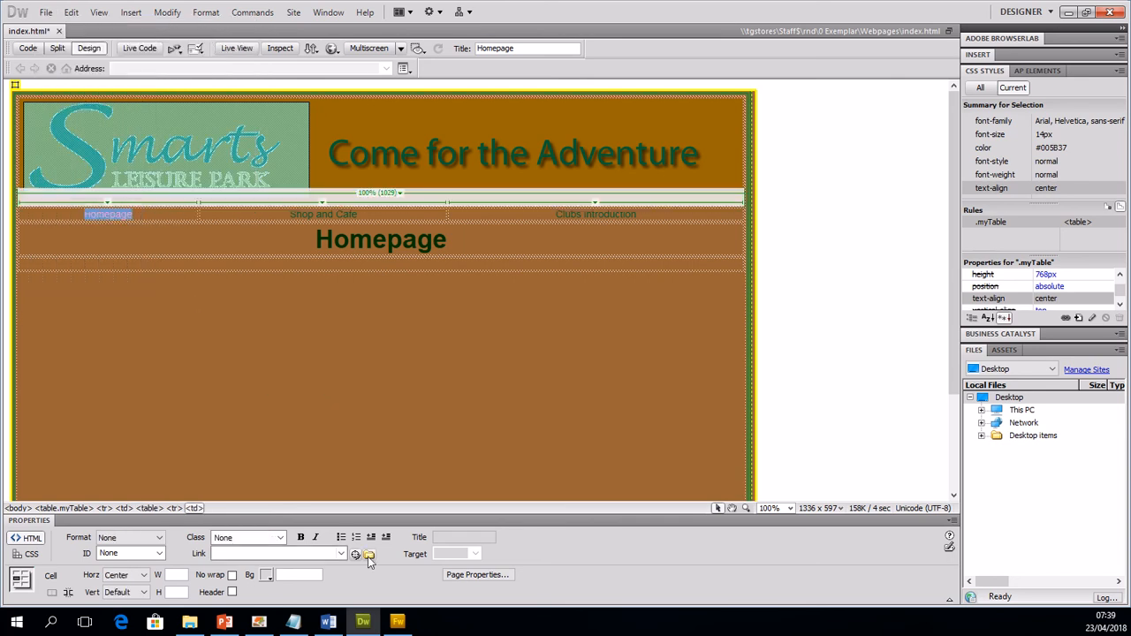
pyautogui.click(371, 554)
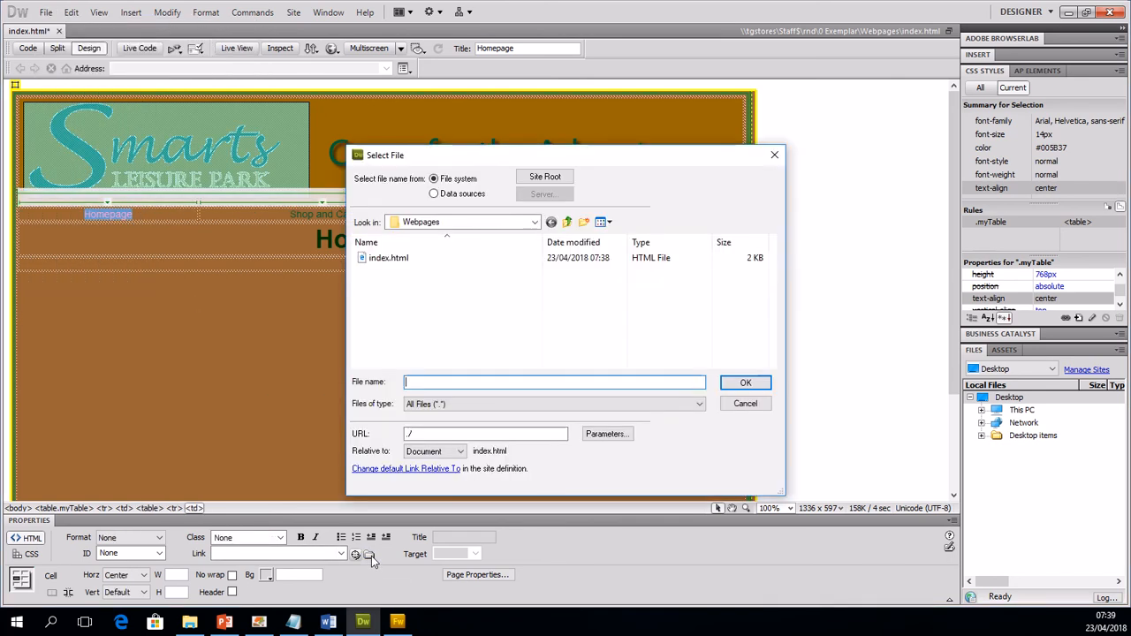
pyautogui.click(387, 257)
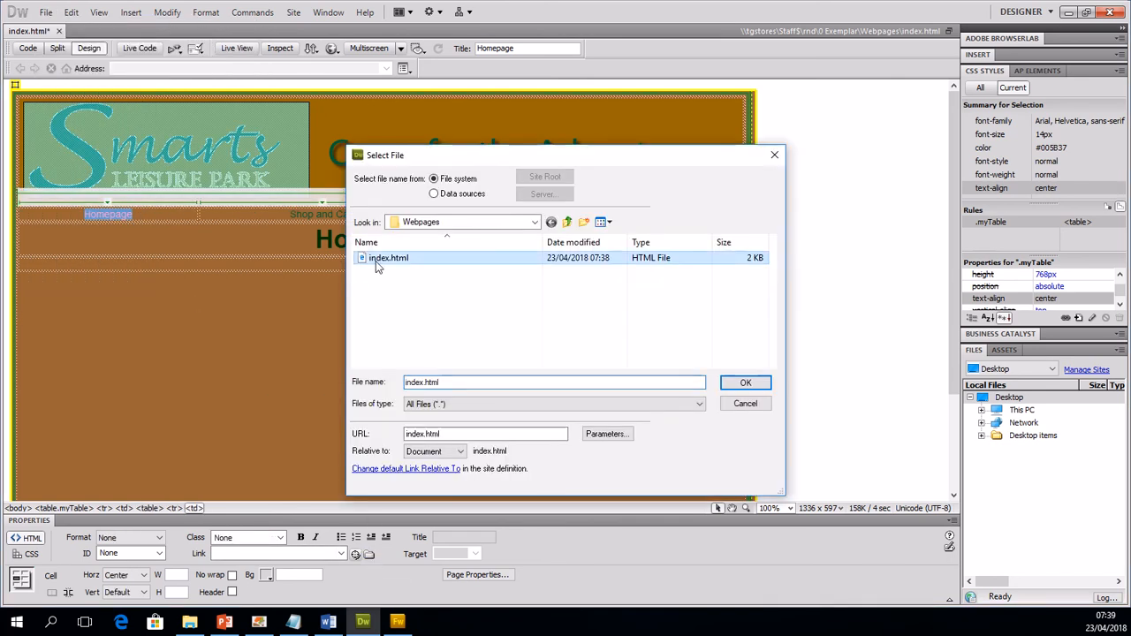
pyautogui.click(741, 384)
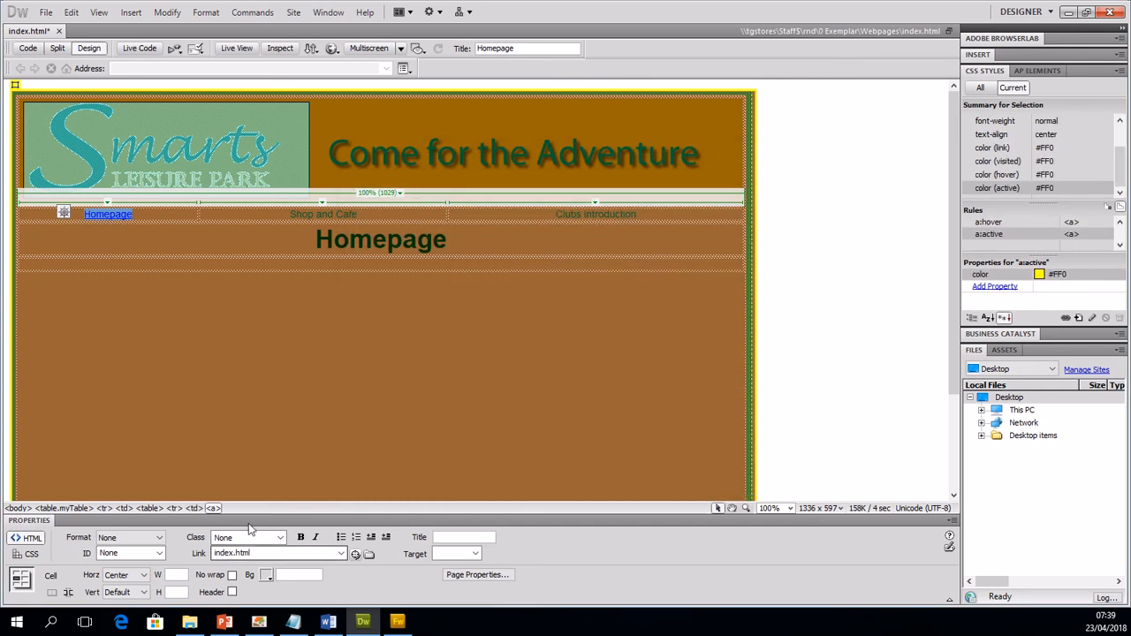
pyautogui.click(205, 278)
pyautogui.click(115, 213)
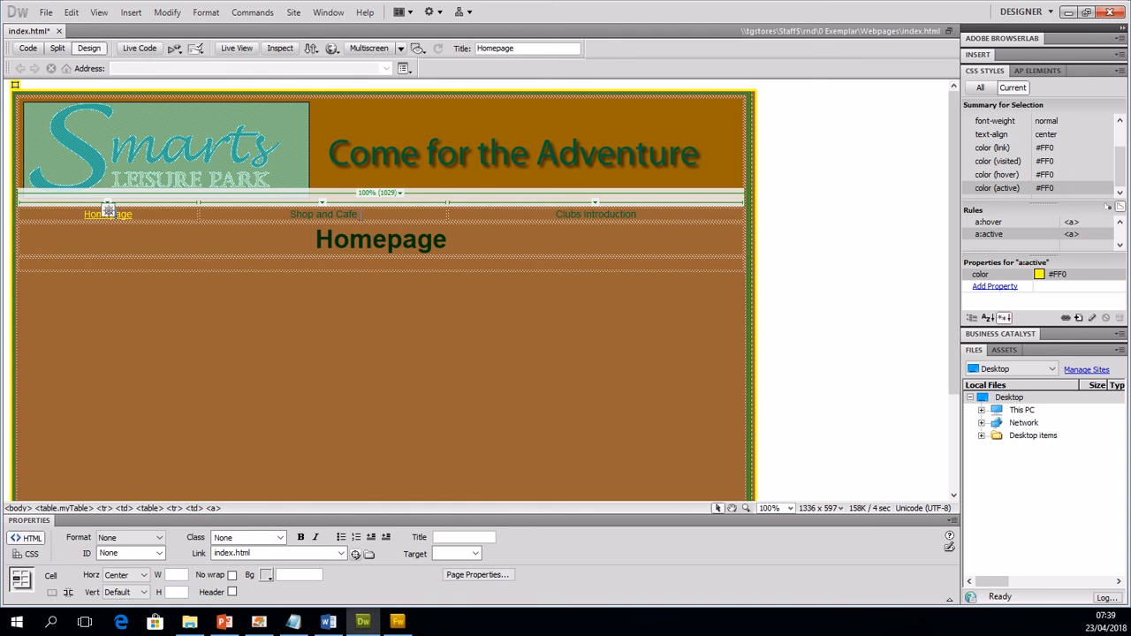
# Step: Link the Shop and Cafe text in the navigation bar to Shop and Cafe.html
pyautogui.moveTo(302, 215)
pyautogui.mouseDown()
pyautogui.moveTo(357, 215)
pyautogui.moveTo(291, 215)
pyautogui.mouseUp()
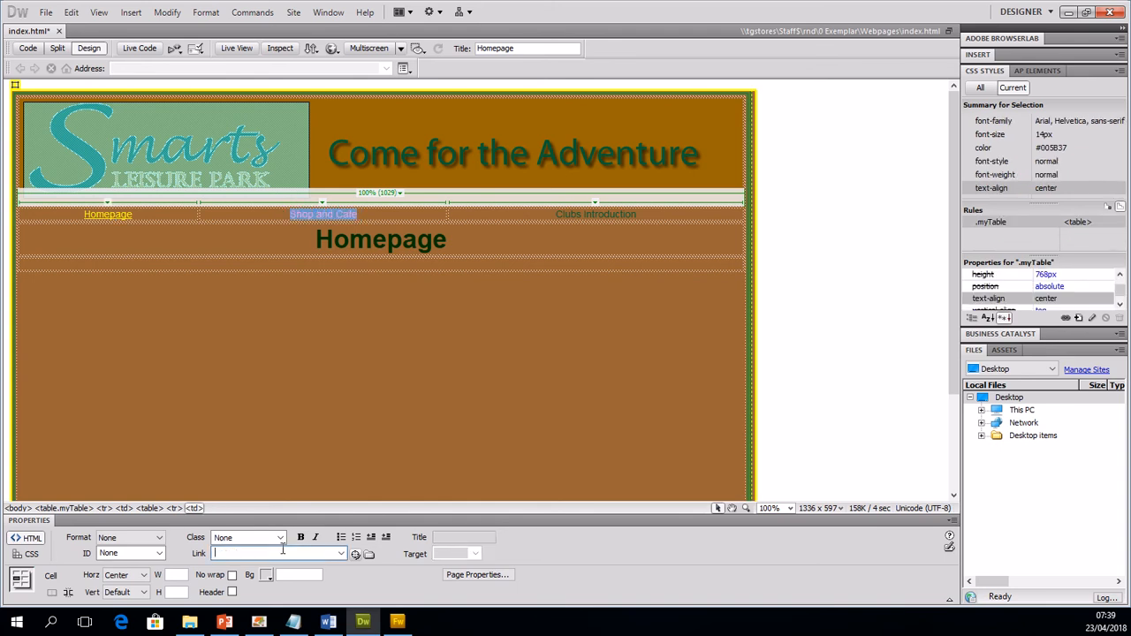
pyautogui.write('Shop and Cafe.html')
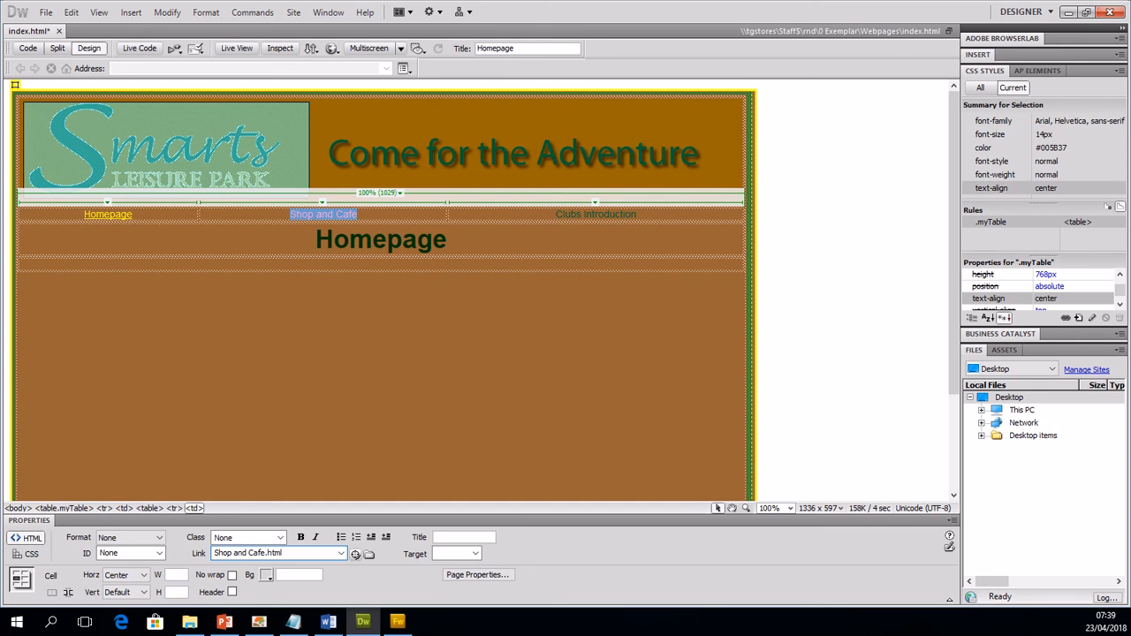
pyautogui.press('Return')
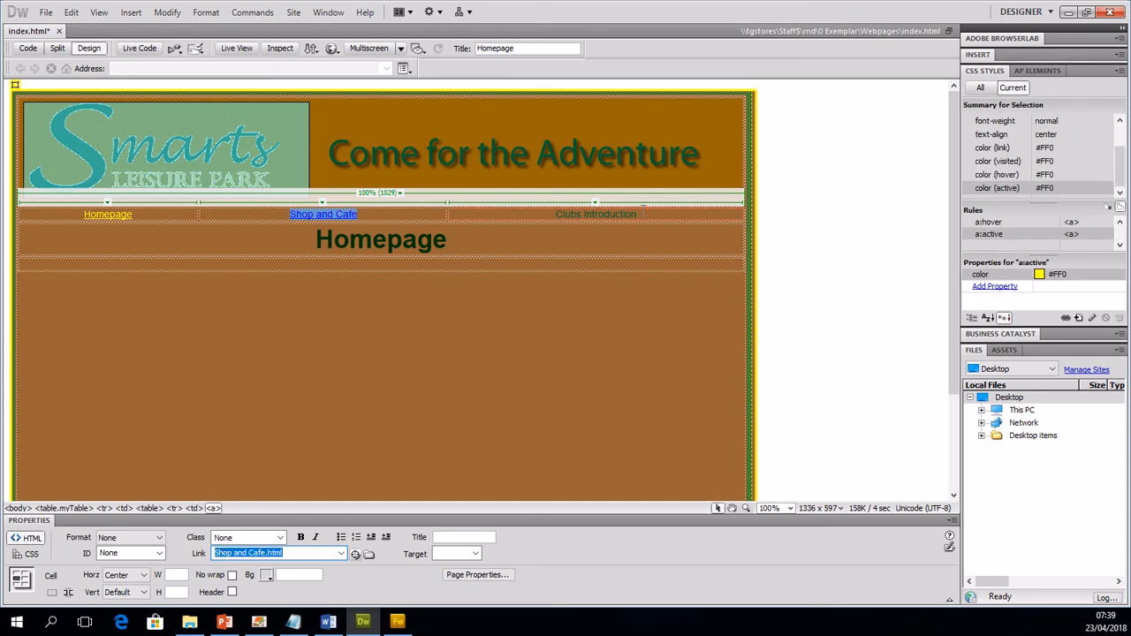
# Step: Link the Clubs Introduction text in the navigation bar to a page file of the same name
pyautogui.moveTo(641, 214); pyautogui.dragTo(548, 215)
pyautogui.click(294, 553)
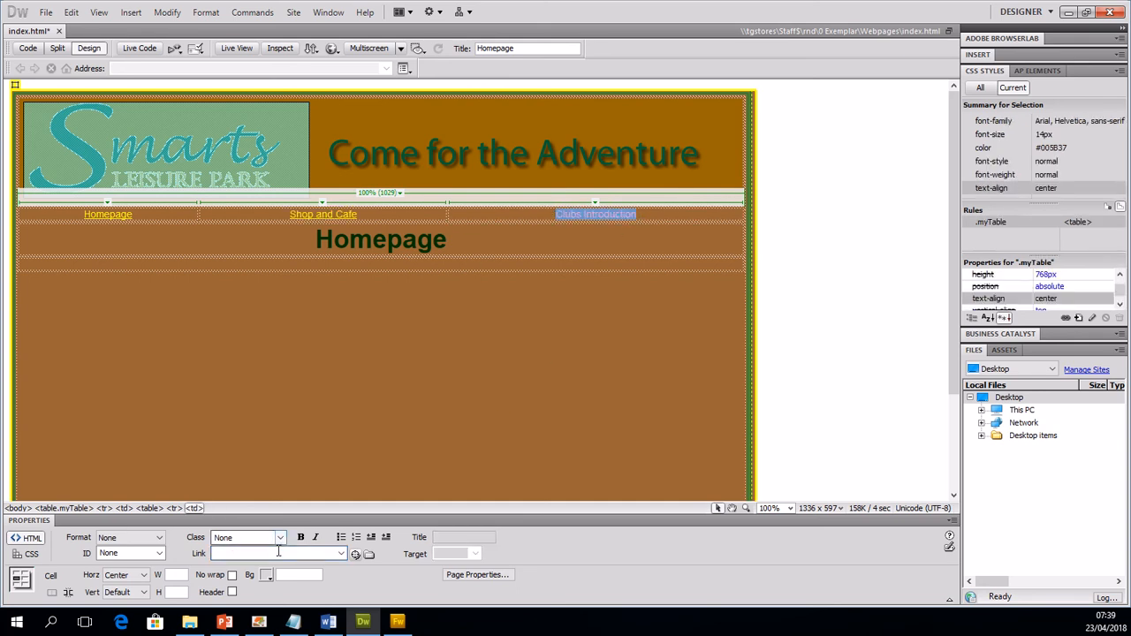
pyautogui.write('Clubs Intro')
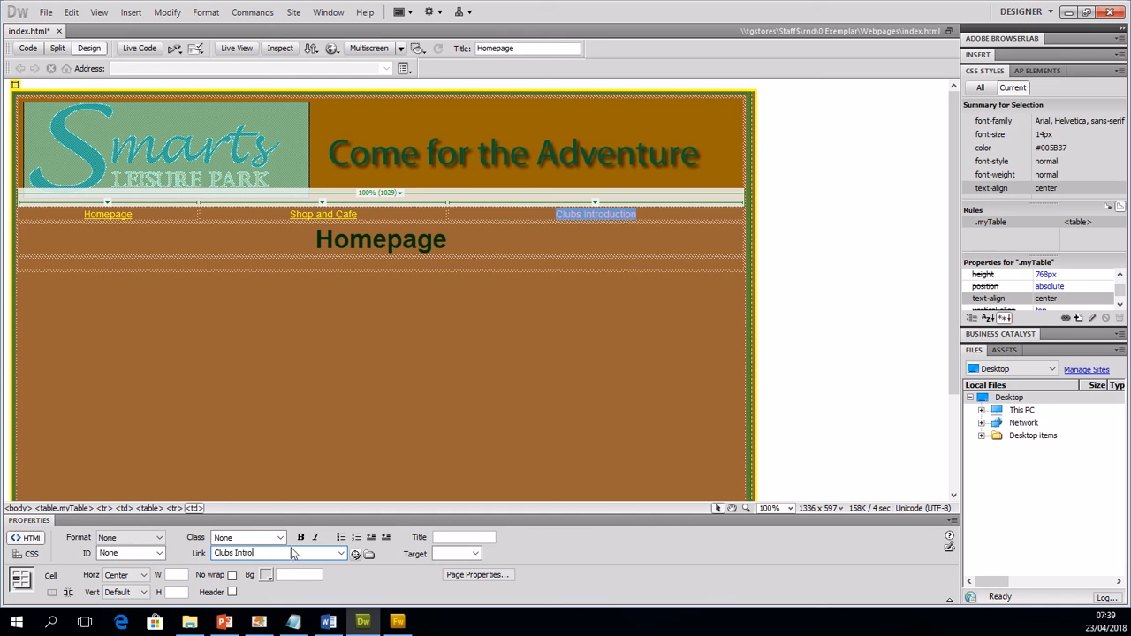
pyautogui.write('duction.html')
pyautogui.press('Return')
pyautogui.click(380, 432)
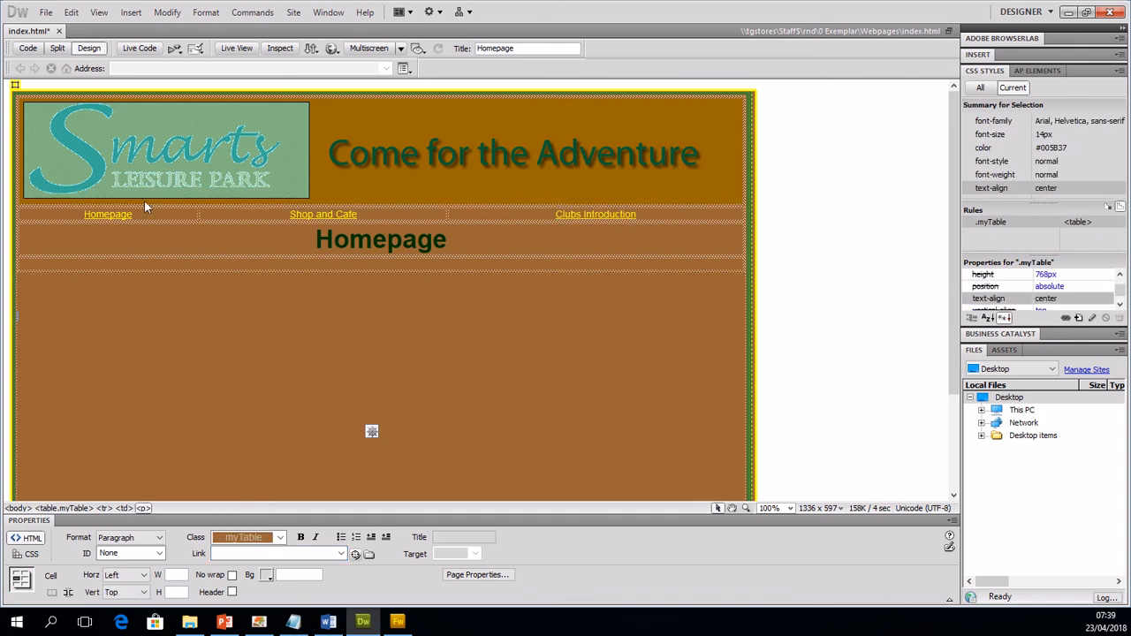
pyautogui.click(45, 12)
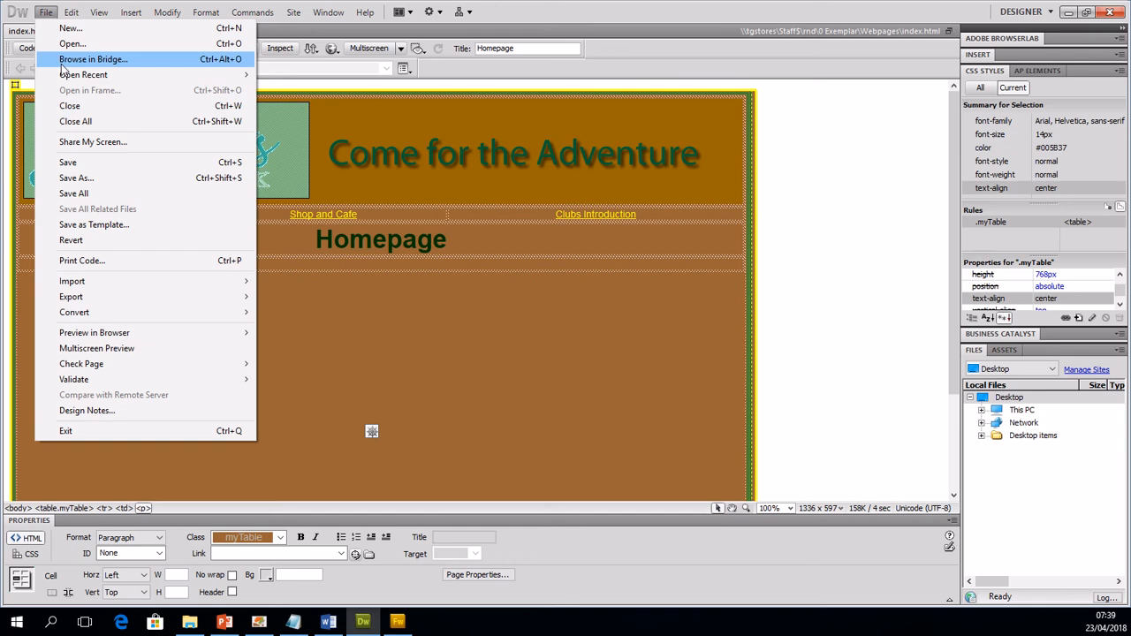
pyautogui.click(76, 177)
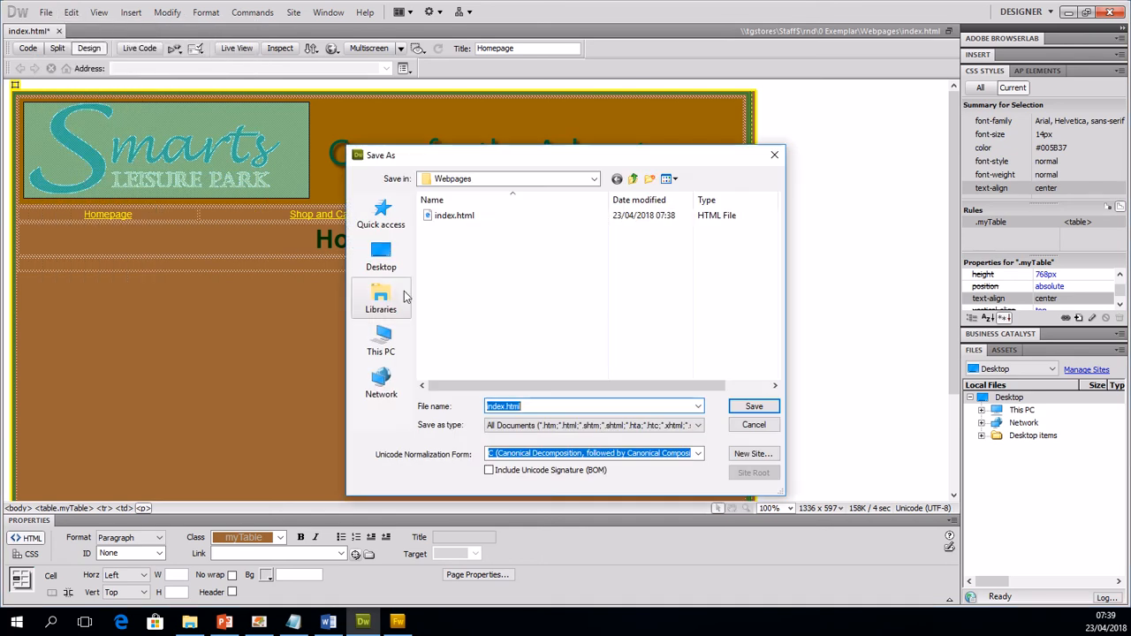
pyautogui.click(754, 425)
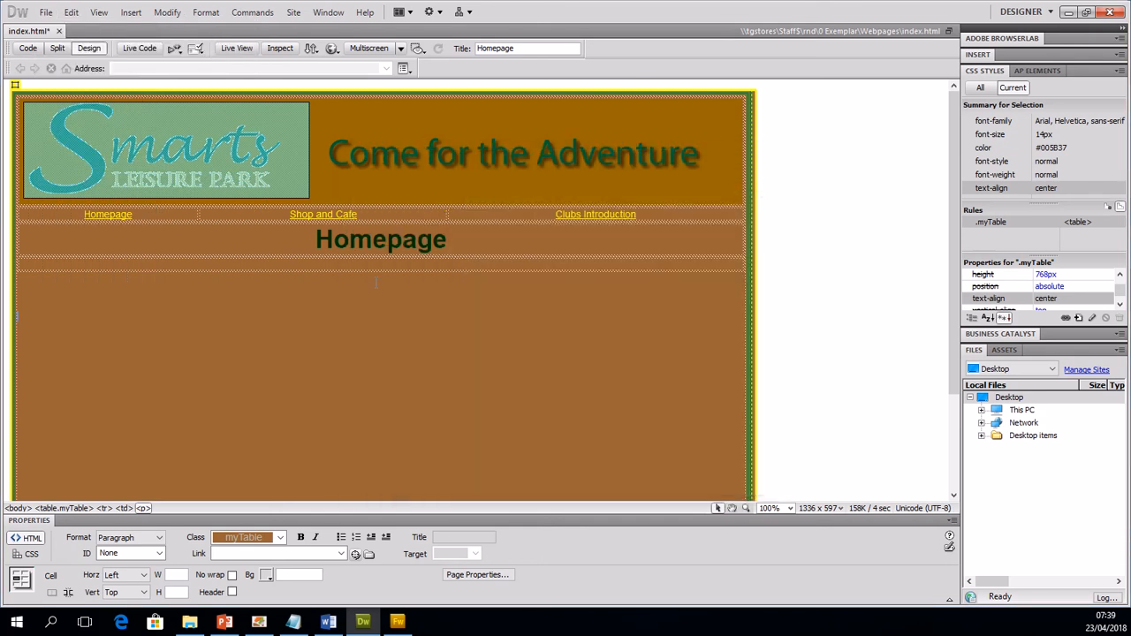
# Step: Check the Shop and Cafe link's file name and save the page as Shop and Cafe.html in the Webpages folder
pyautogui.click(324, 215)
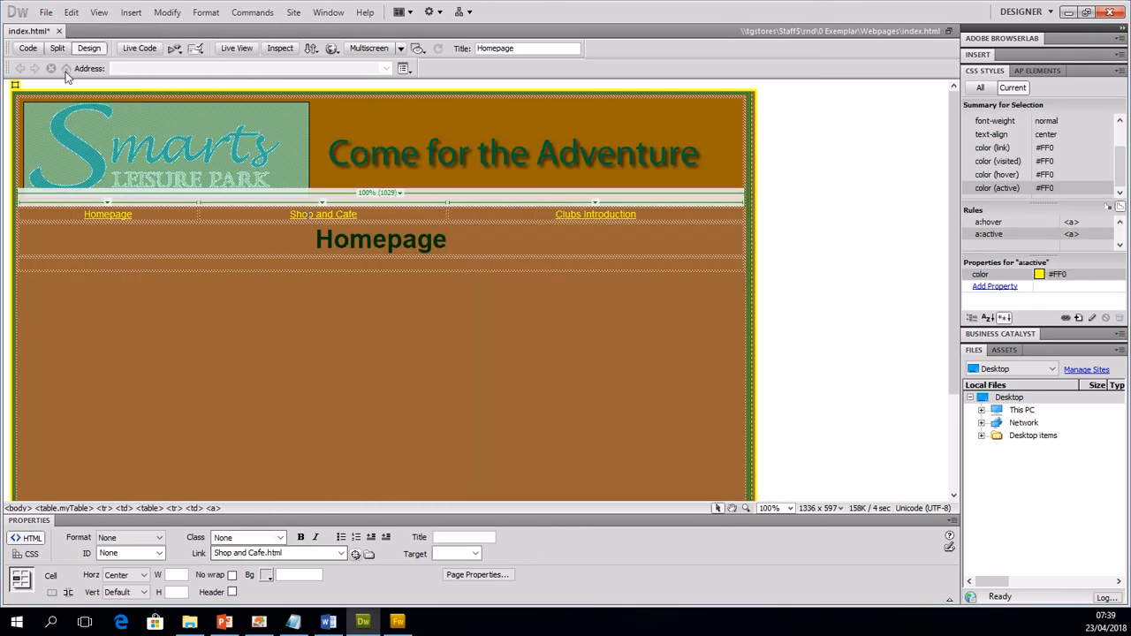
pyautogui.click(45, 12)
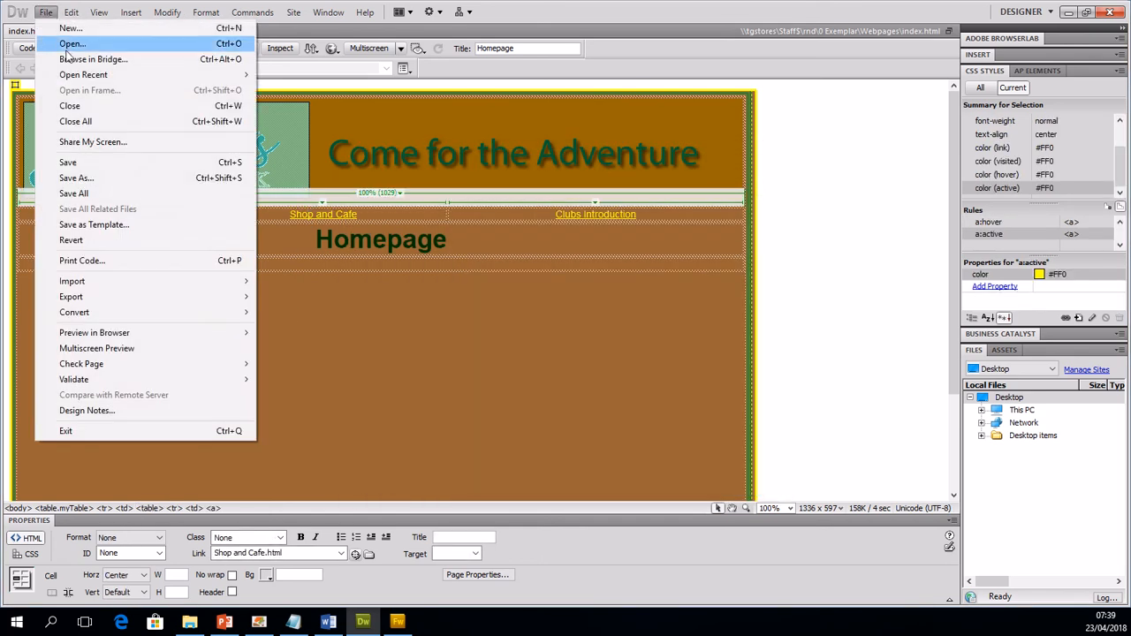
pyautogui.click(104, 178)
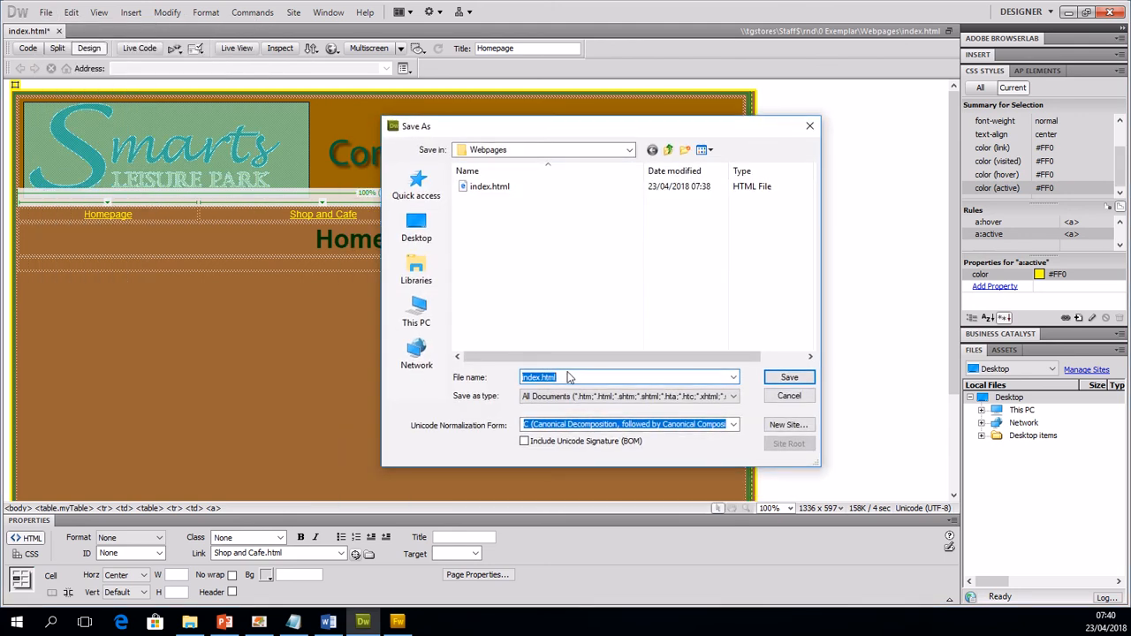
pyautogui.write('Shop and Cafe.html')
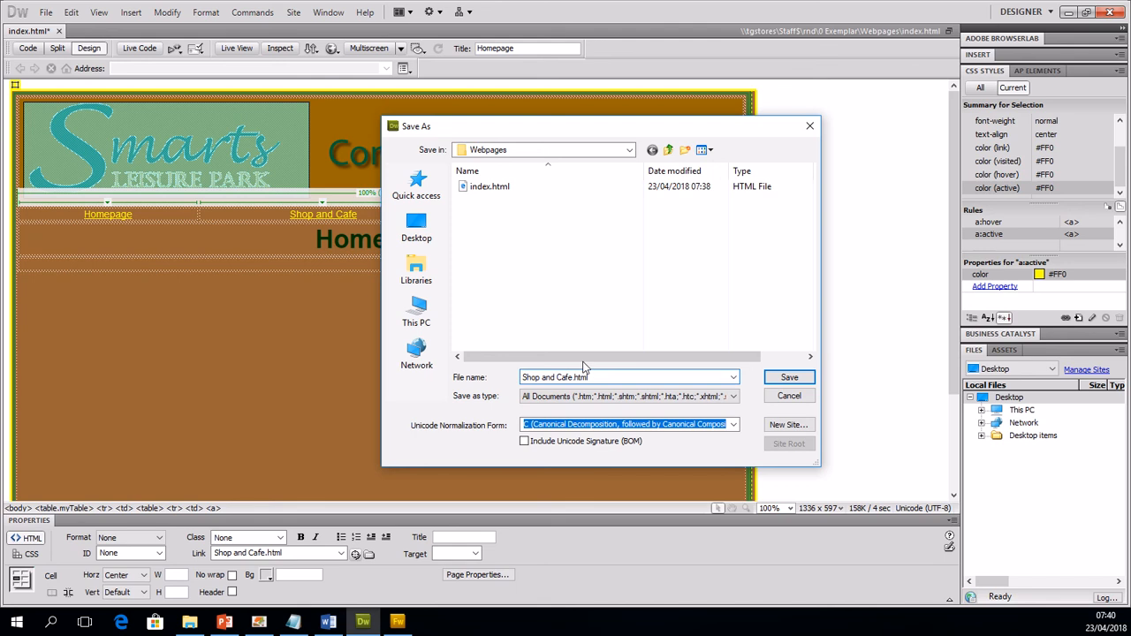
pyautogui.click(788, 377)
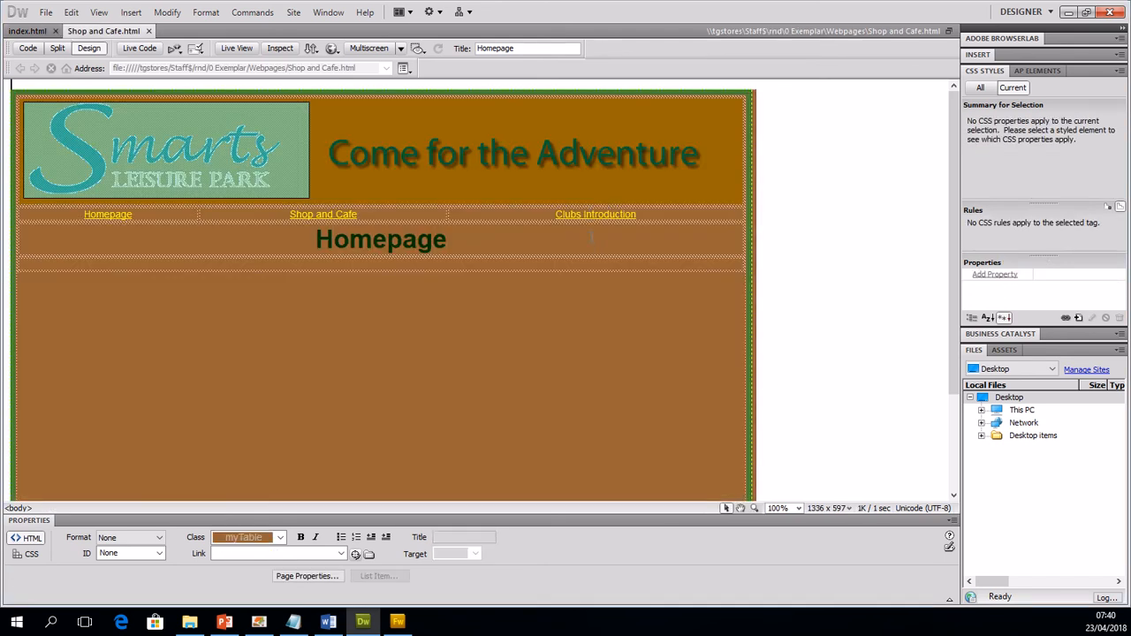
# Step: Copy the file name from the Clubs Introduction link and save the page under it as Clubs Introduction.html in the Webpages folder
pyautogui.click(591, 214)
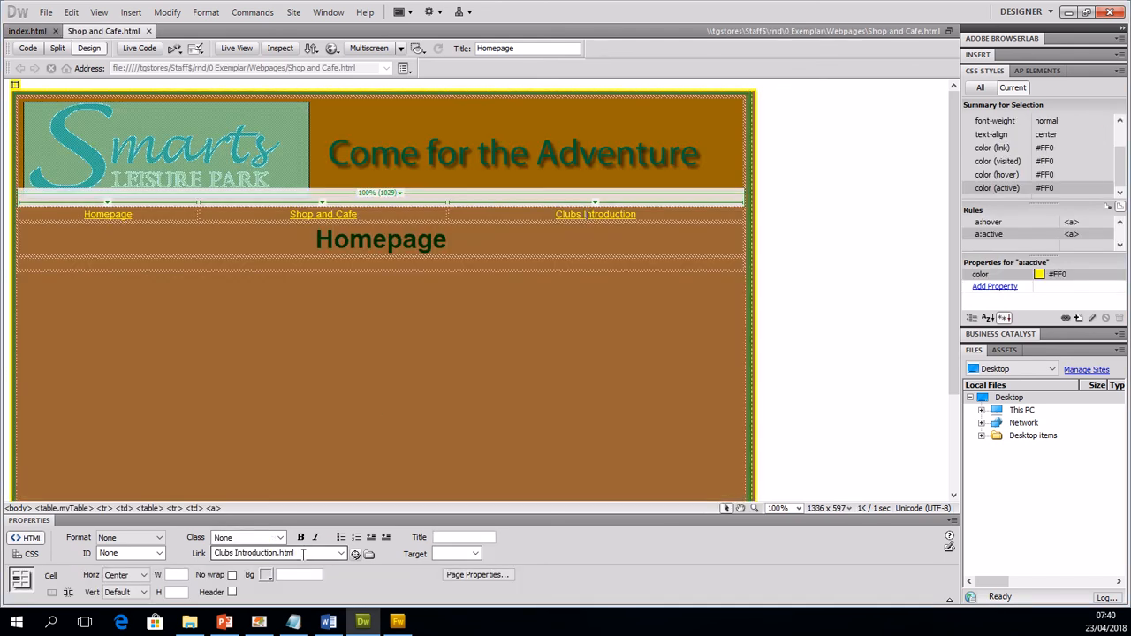
pyautogui.moveTo(303, 553); pyautogui.dragTo(188, 555)
pyautogui.hotkey('ctrl', 'c')
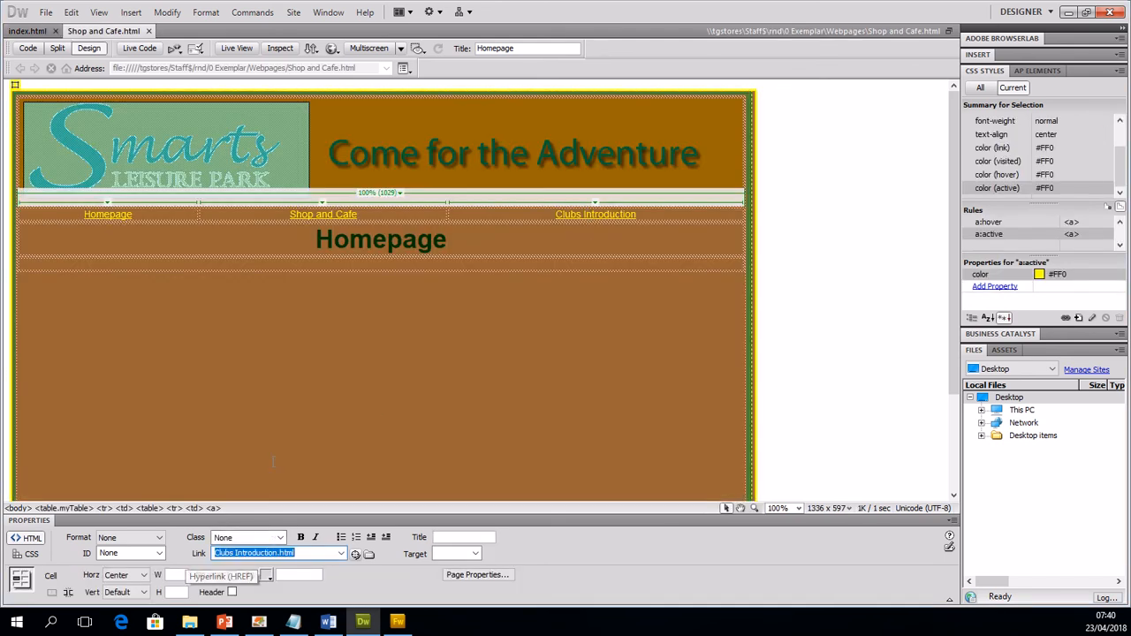
pyautogui.click(45, 13)
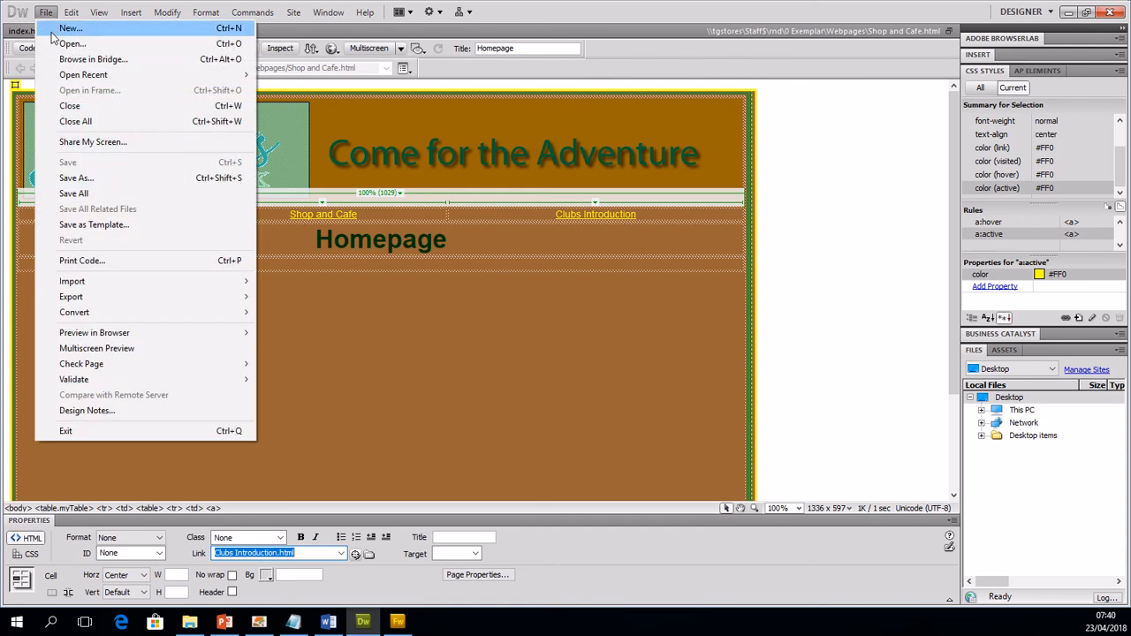
pyautogui.click(104, 178)
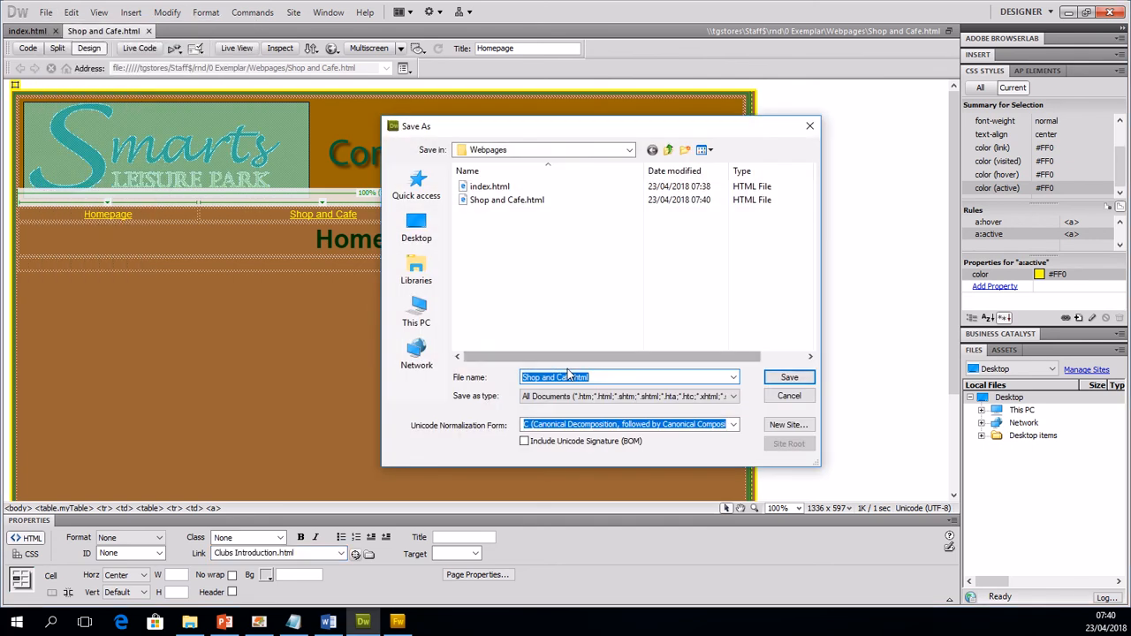
pyautogui.hotkey('ctrl', 'v')
pyautogui.click(788, 377)
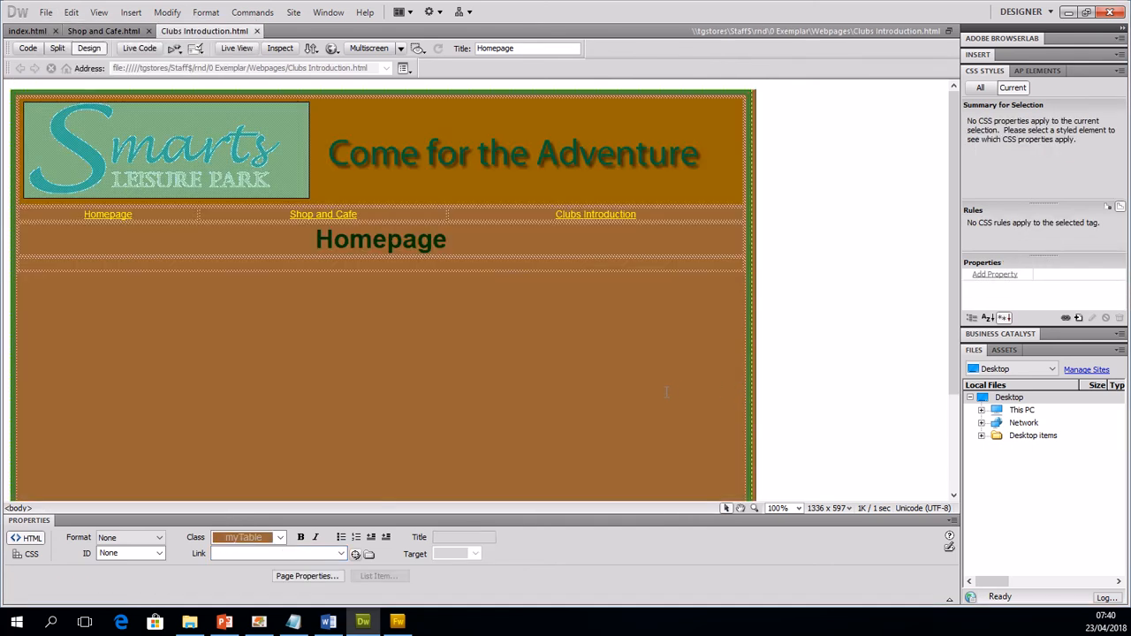
# Step: Save another copy of the page as Kidz club.html in the Webpages folder
pyautogui.click(45, 12)
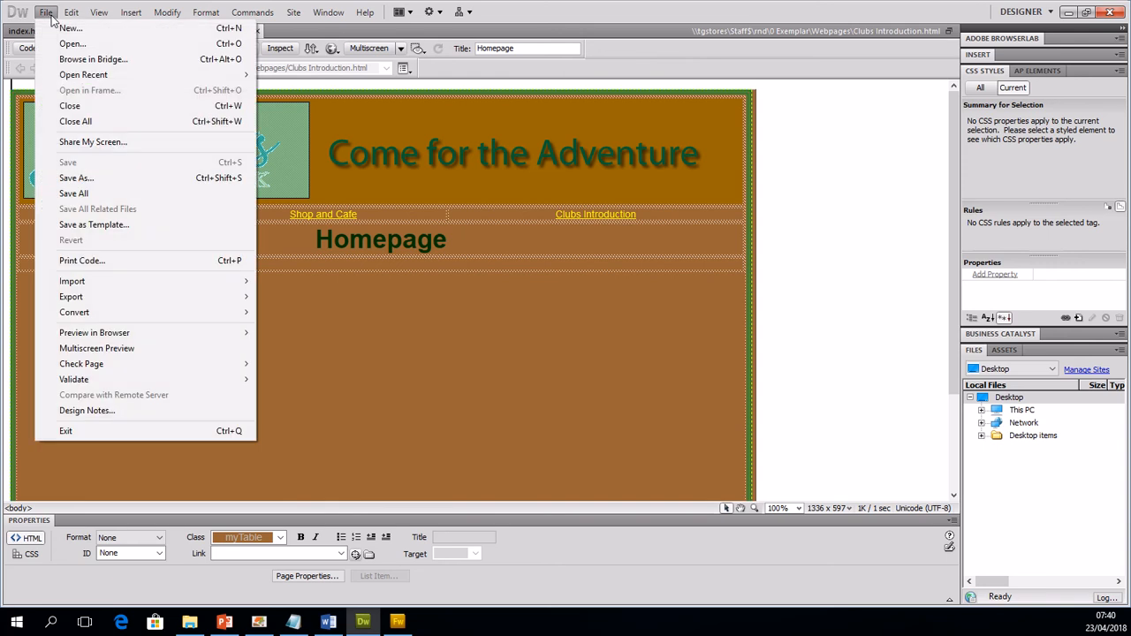
pyautogui.click(106, 178)
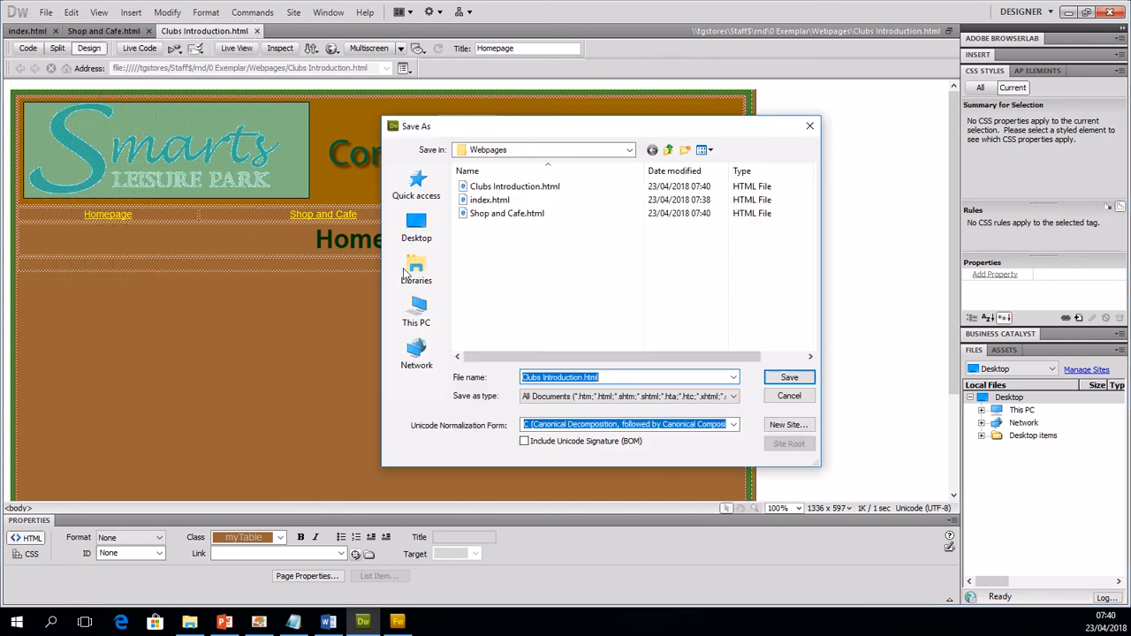
pyautogui.write('Kidz ')
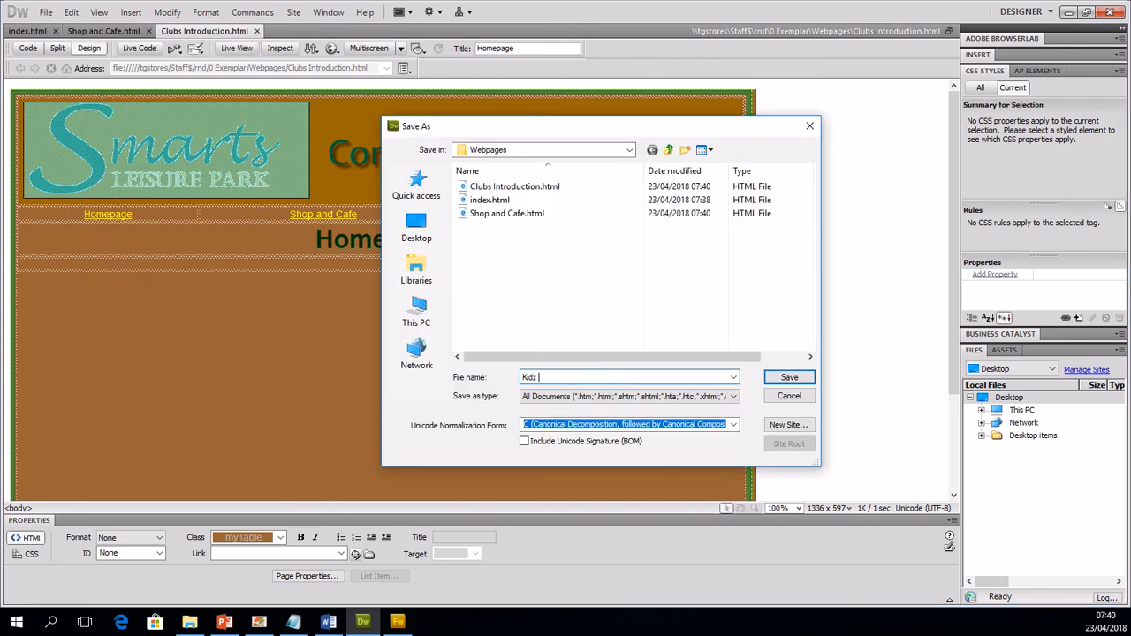
pyautogui.write('club')
pyautogui.press('Return')
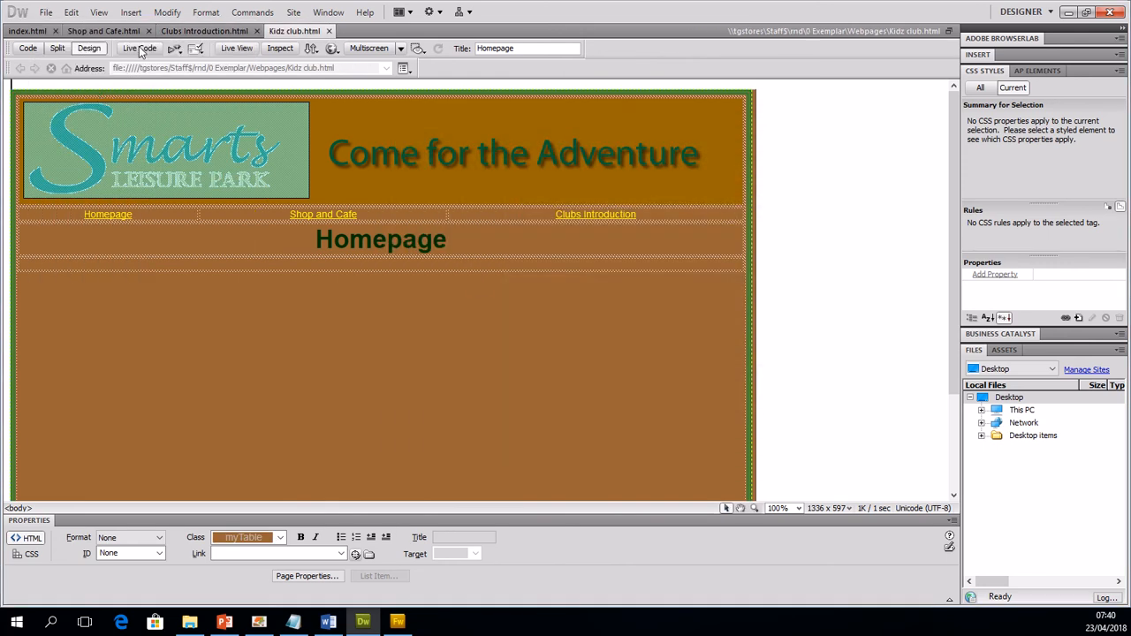
# Step: Save a further copy of the page as Teenz Club.html in the Webpages folder
pyautogui.click(45, 12)
pyautogui.click(106, 184)
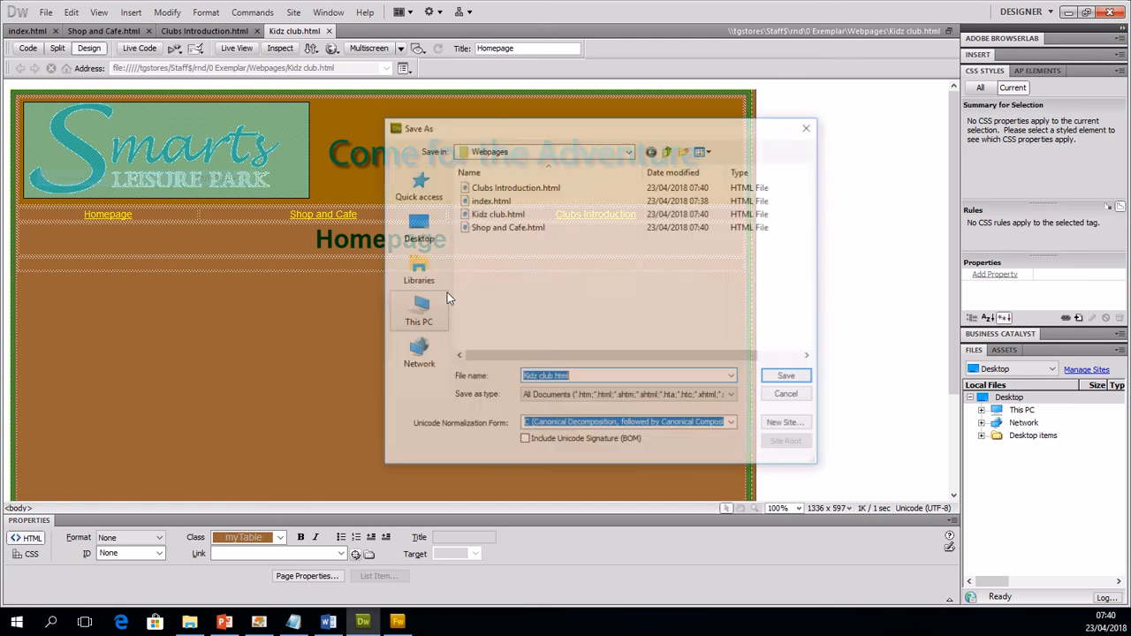
pyautogui.write('Teenz Club')
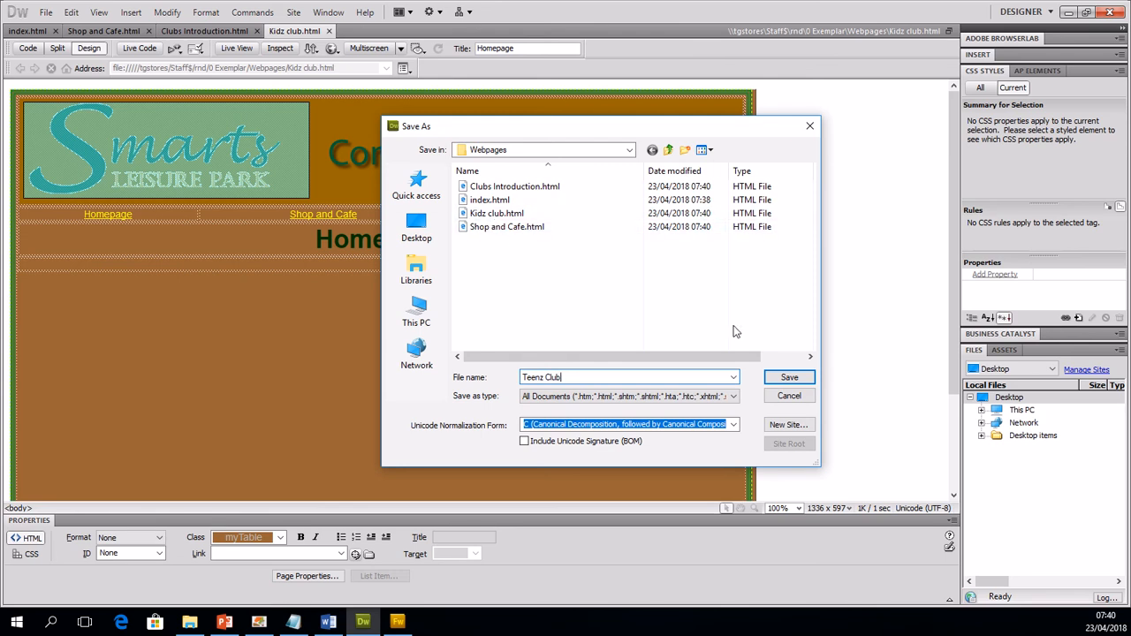
pyautogui.click(790, 378)
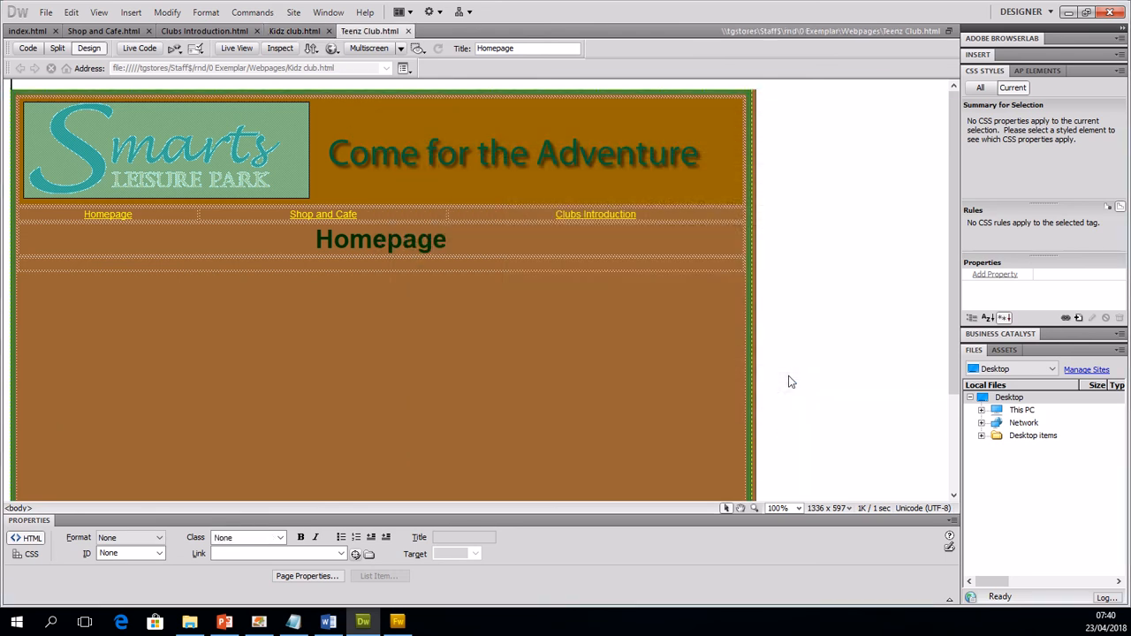
# Step: Compare the navigation bar links and page title of index.html with those of the other open pages
pyautogui.click(294, 31)
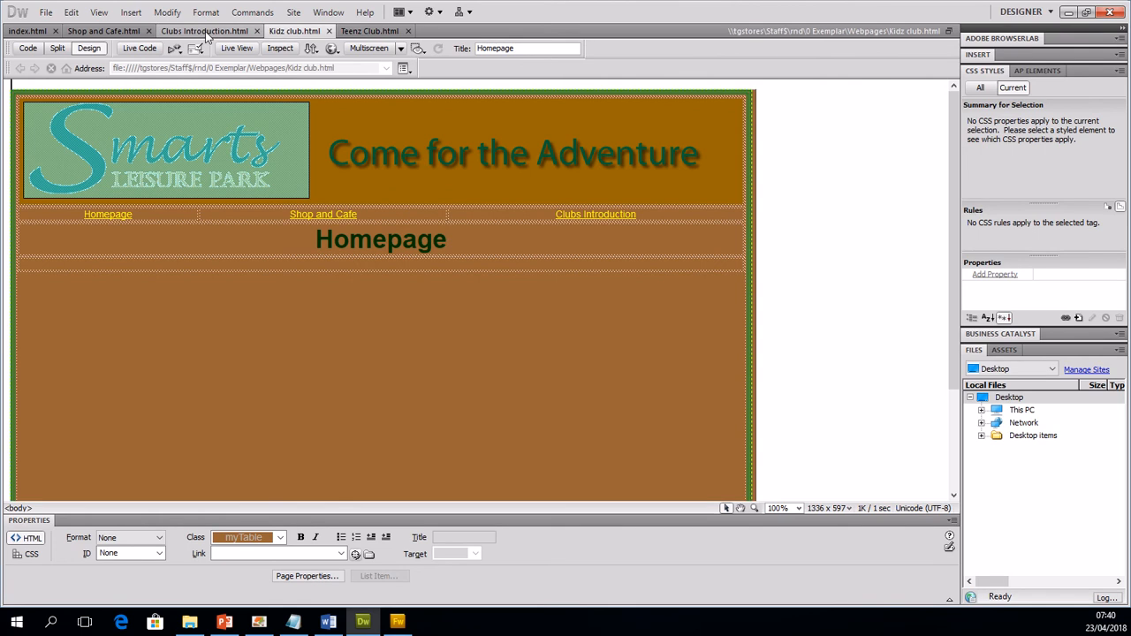
pyautogui.click(204, 30)
pyautogui.click(103, 31)
pyautogui.click(32, 32)
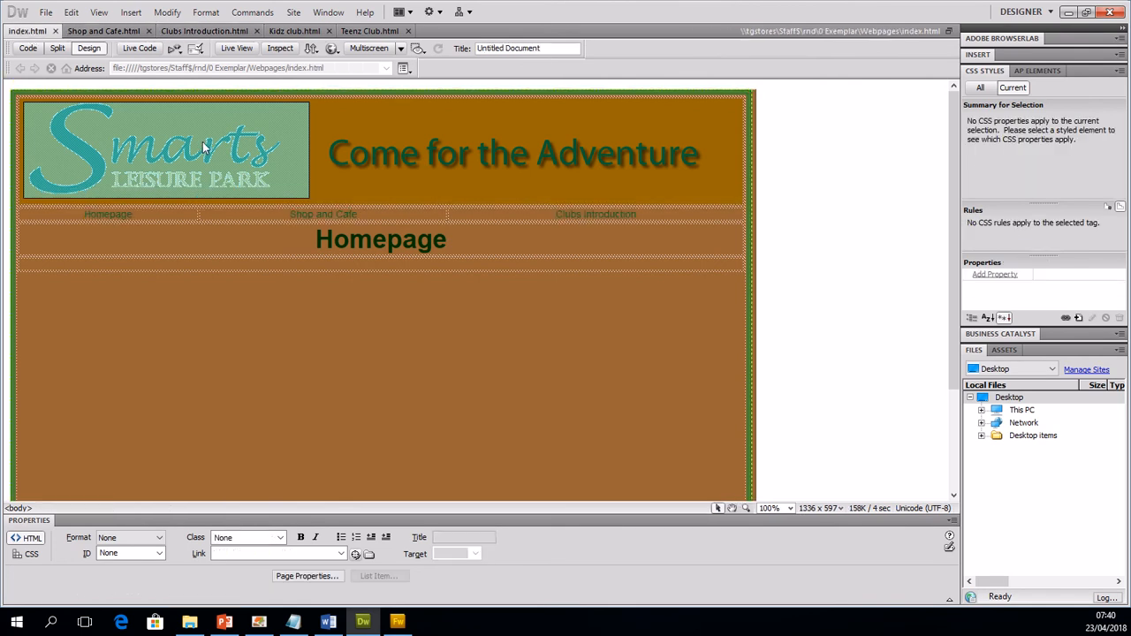
pyautogui.click(137, 31)
pyautogui.click(167, 13)
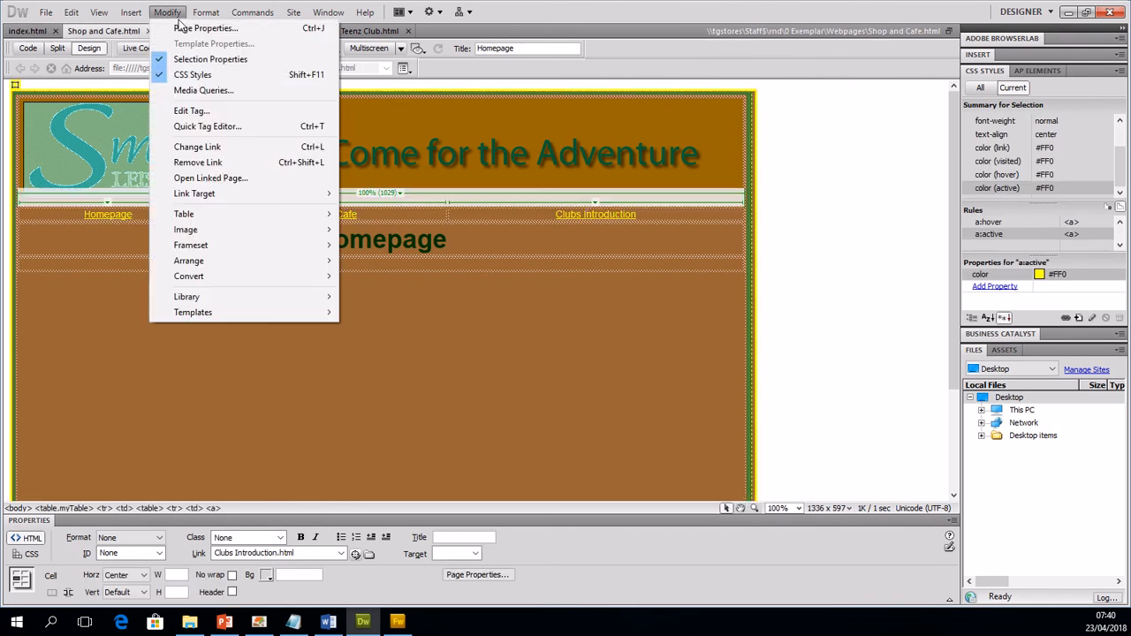
pyautogui.click(92, 32)
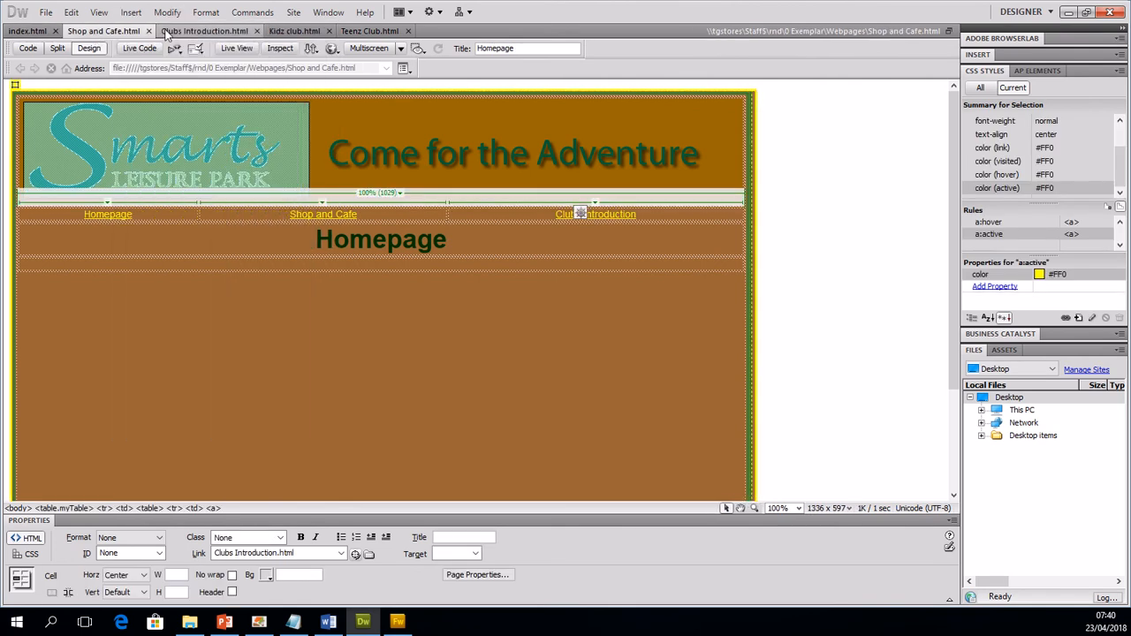
pyautogui.click(204, 31)
pyautogui.click(294, 31)
pyautogui.click(358, 32)
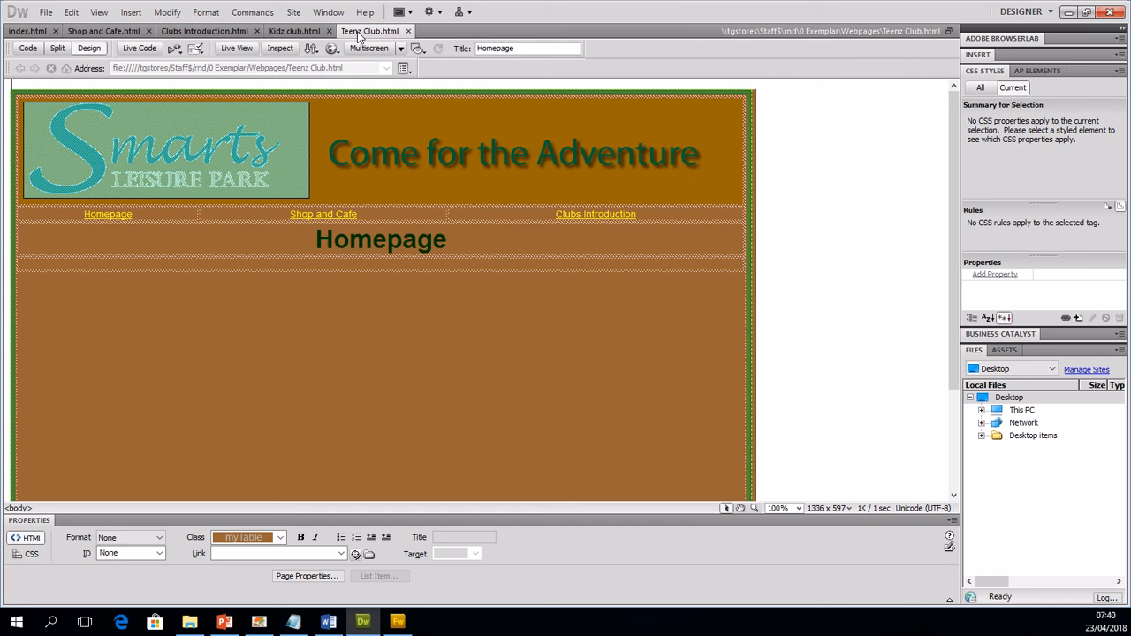
pyautogui.click(21, 32)
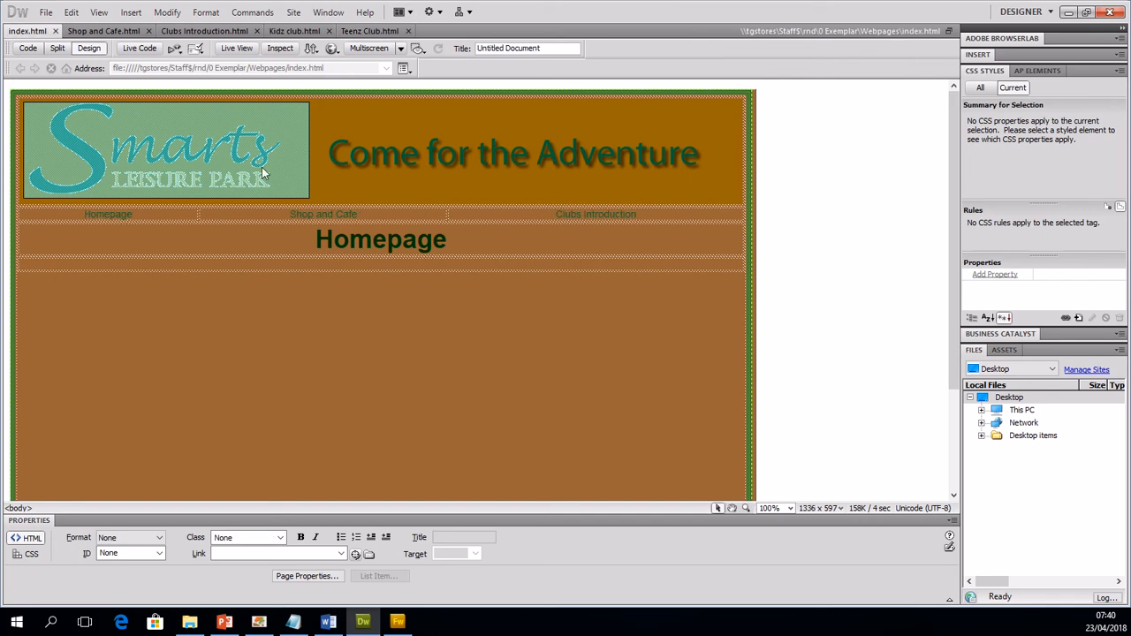
pyautogui.click(221, 243)
pyautogui.click(153, 291)
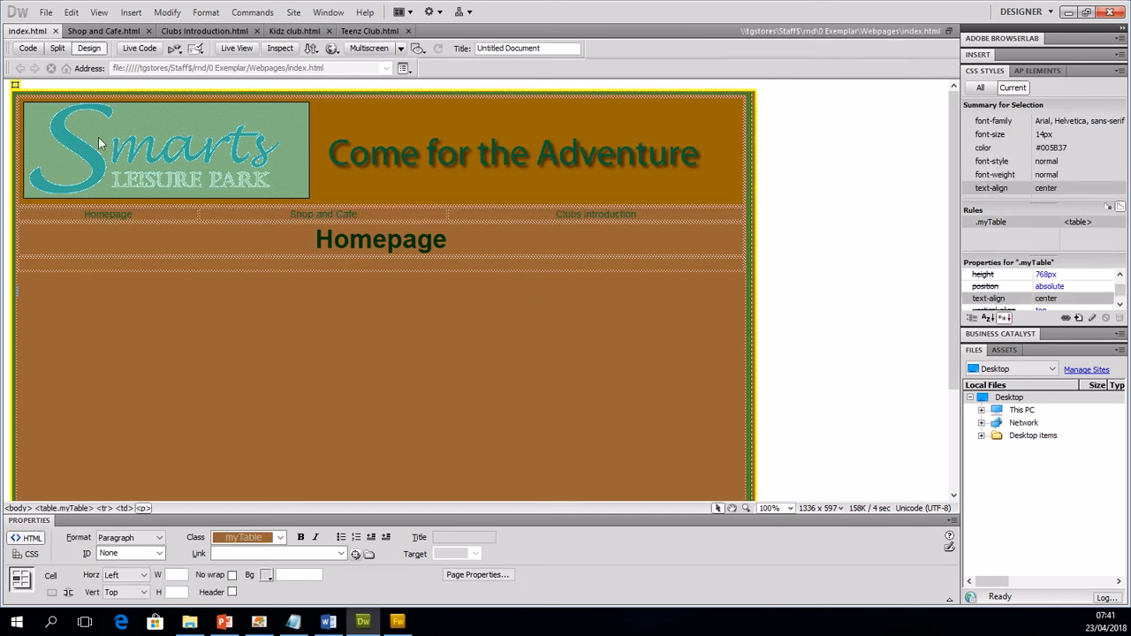
pyautogui.click(75, 31)
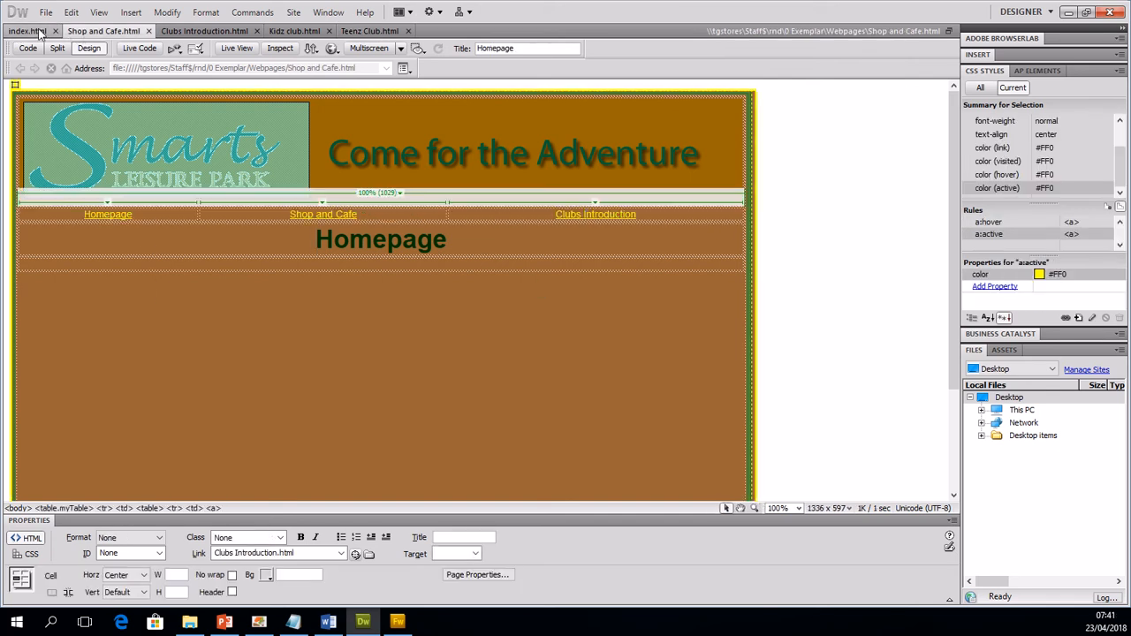
pyautogui.click(40, 34)
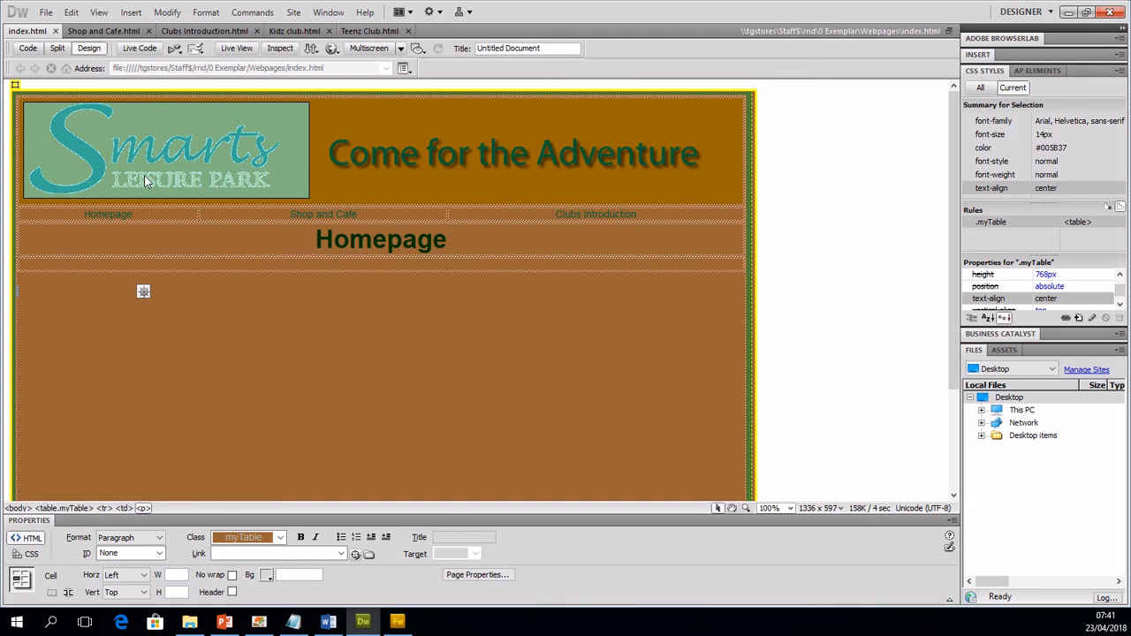
pyautogui.moveTo(144, 217); pyautogui.dragTo(72, 207)
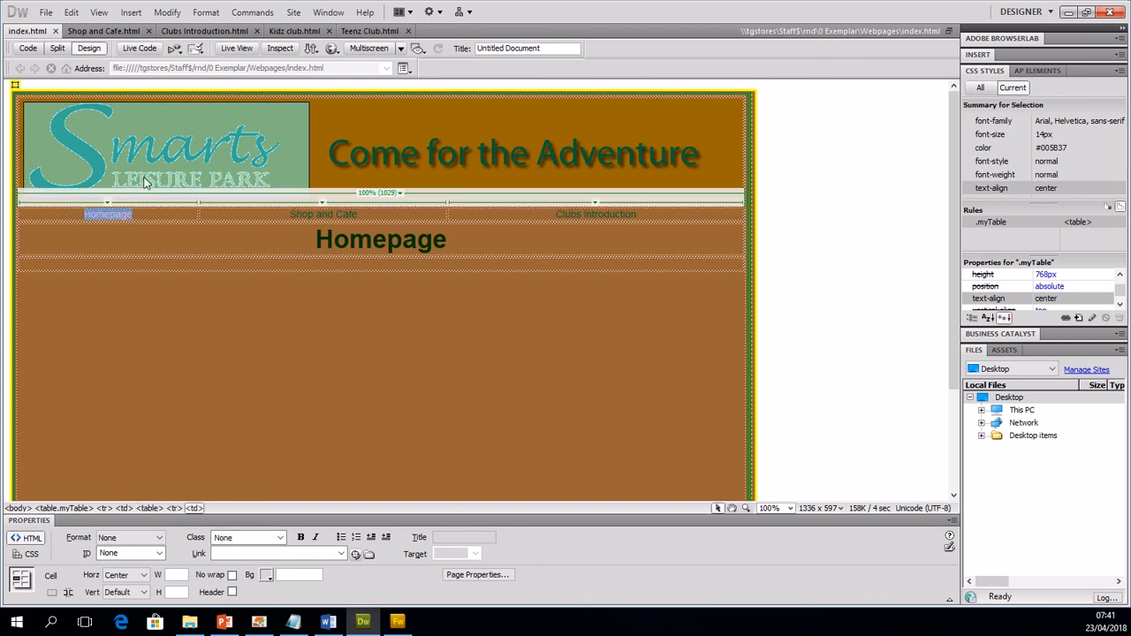
pyautogui.click(97, 31)
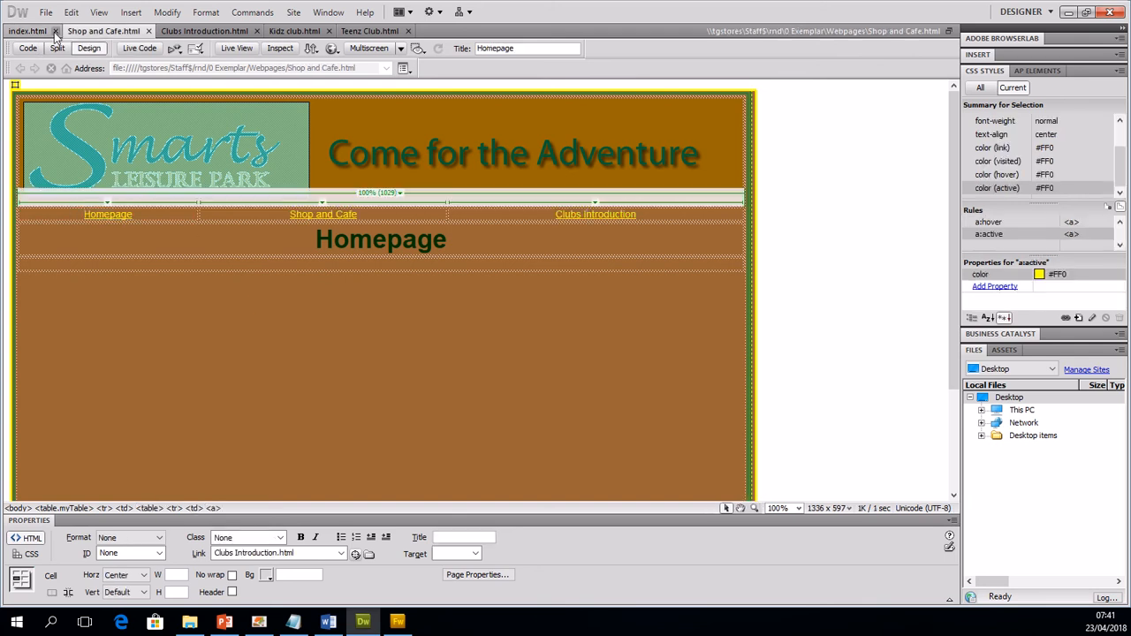
# Step: Close index.html and overwrite it in the Webpages folder with a copy of the linked Shop and Cafe page
pyautogui.click(54, 31)
pyautogui.click(45, 13)
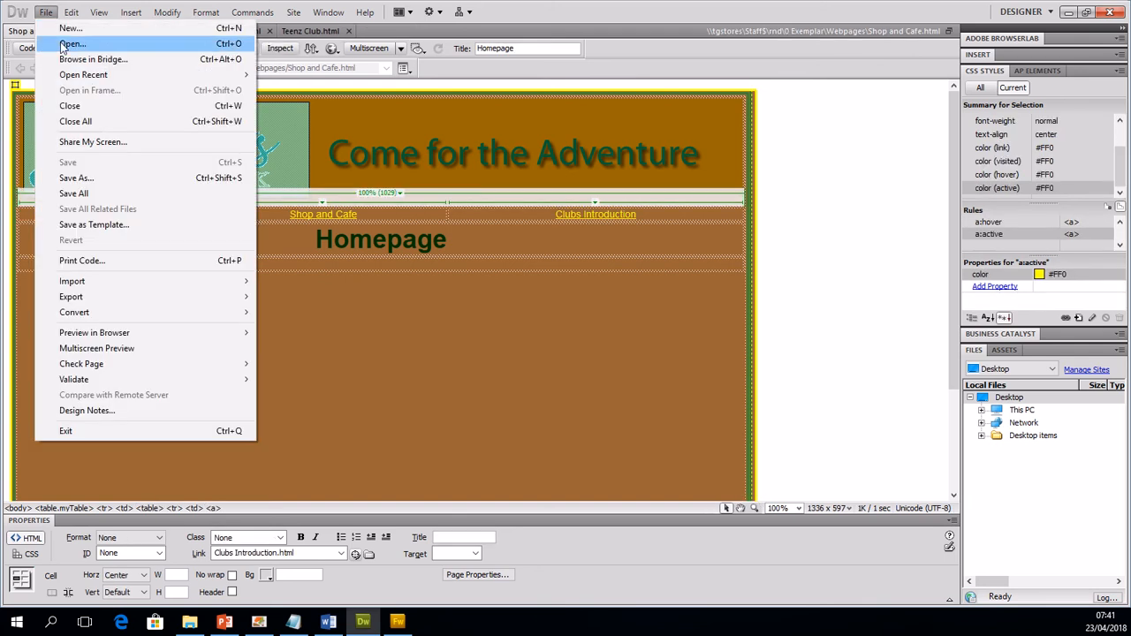
pyautogui.click(95, 181)
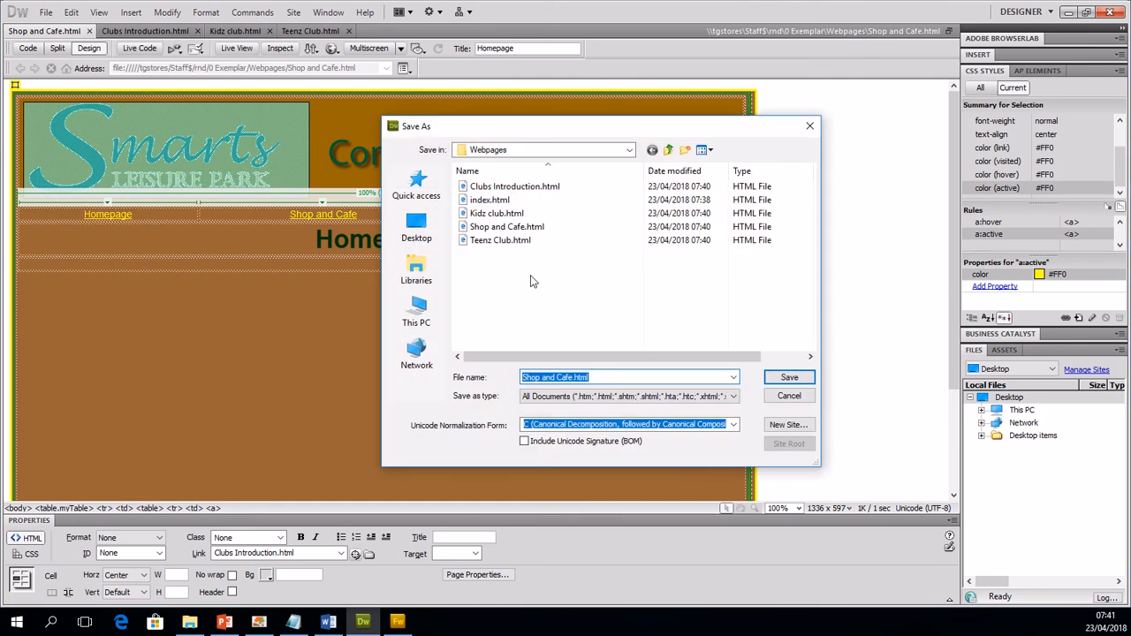
pyautogui.click(495, 201)
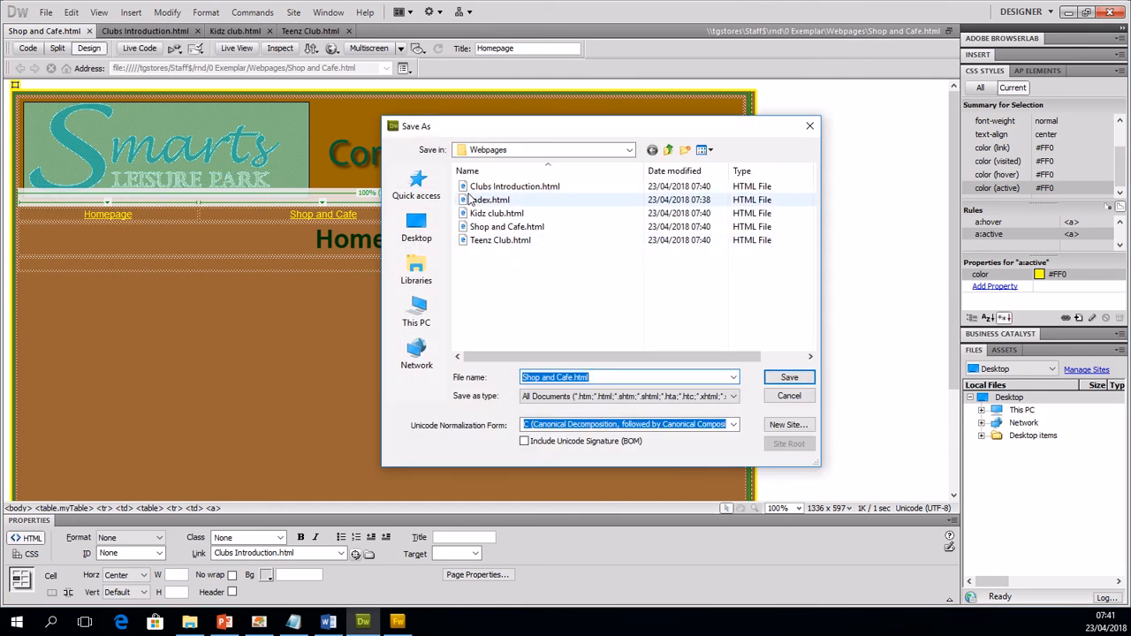
pyautogui.click(781, 382)
pyautogui.click(555, 337)
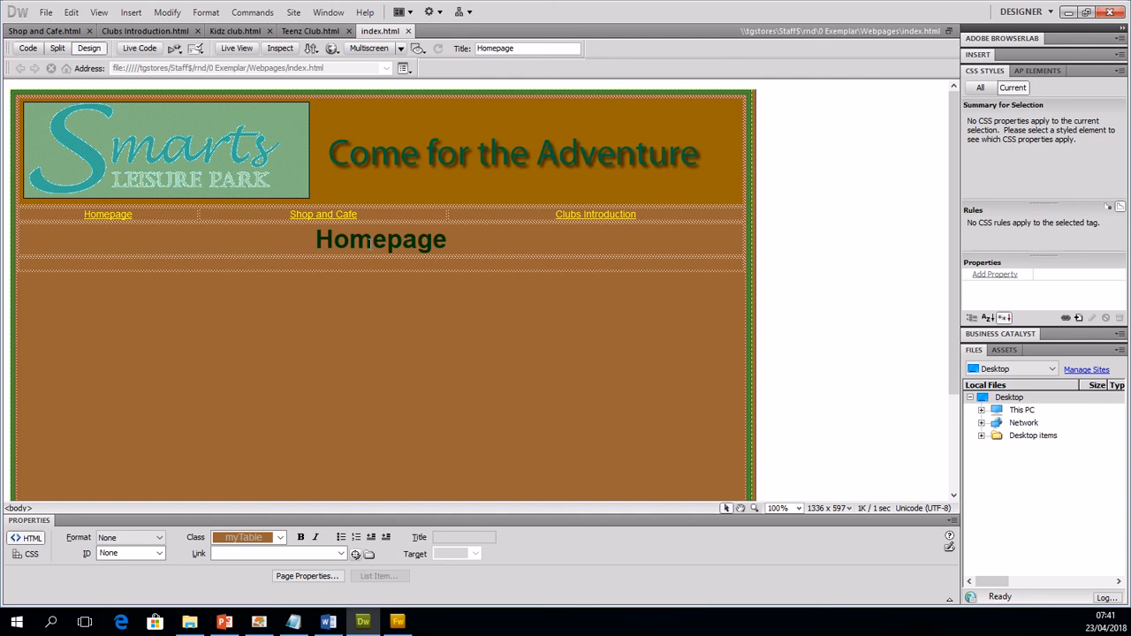
# Step: Replace the Homepage heading on Teenz Club.html with Teenz Club and set its page title to Teenz Club
pyautogui.click(309, 31)
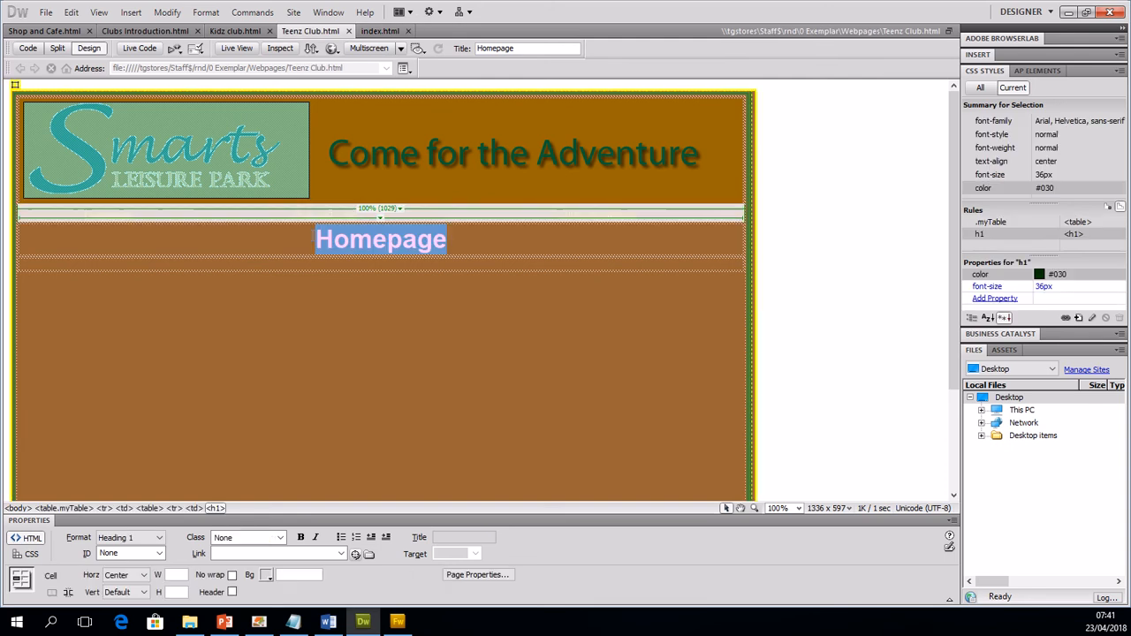
pyautogui.write('Texx')
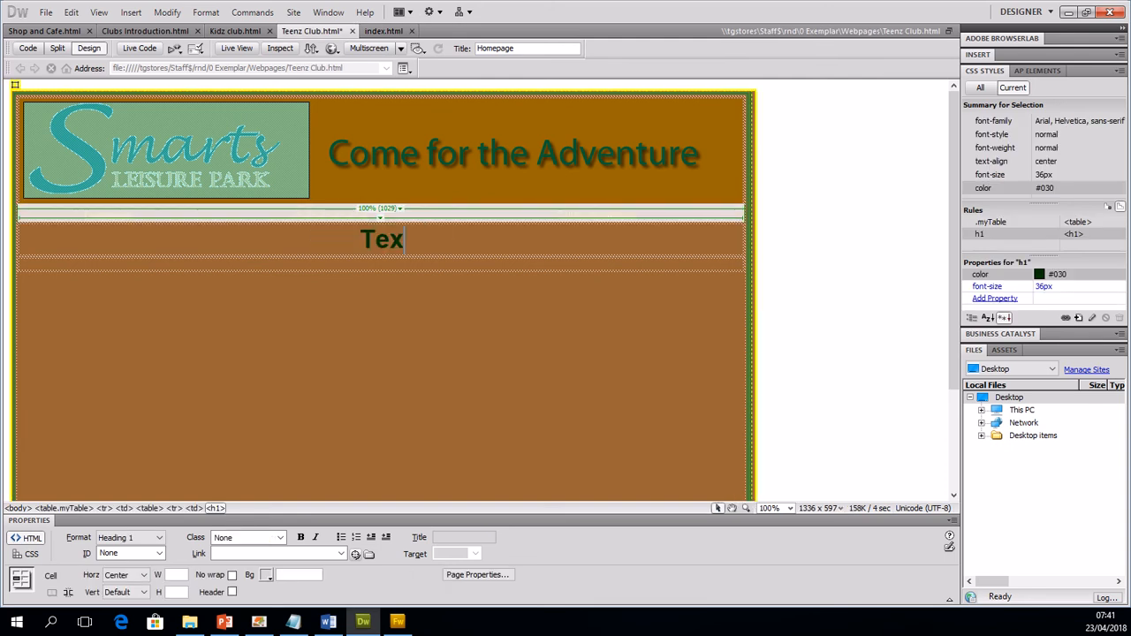
pyautogui.press('BackSpace')
pyautogui.press('BackSpace')
pyautogui.write('enz Club')
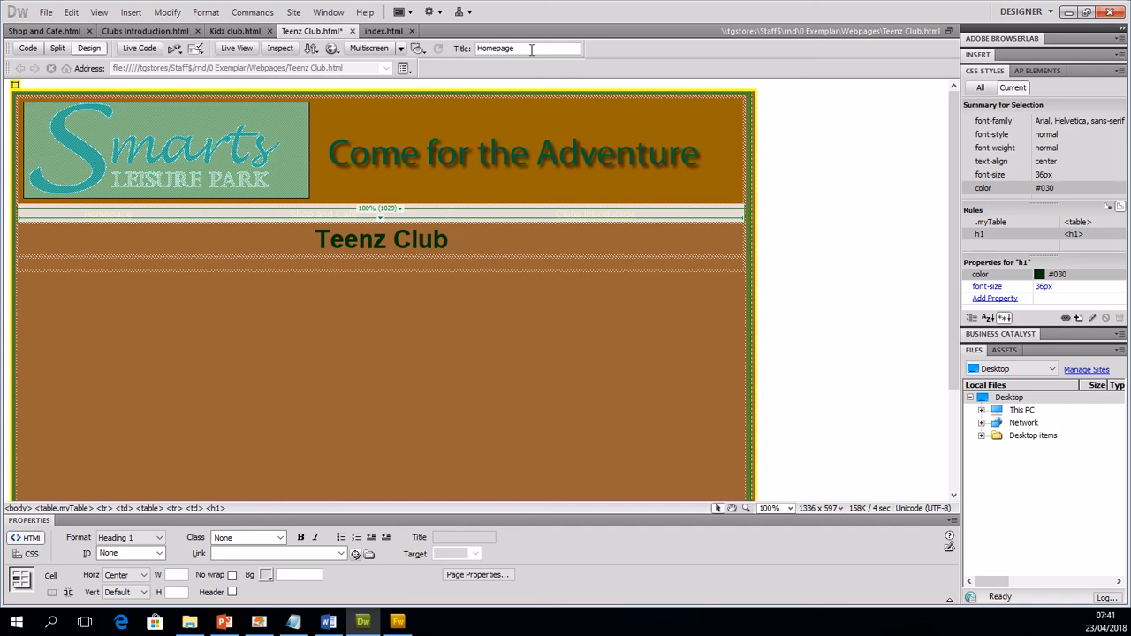
pyautogui.moveTo(533, 49); pyautogui.dragTo(433, 44)
pyautogui.write('Teen')
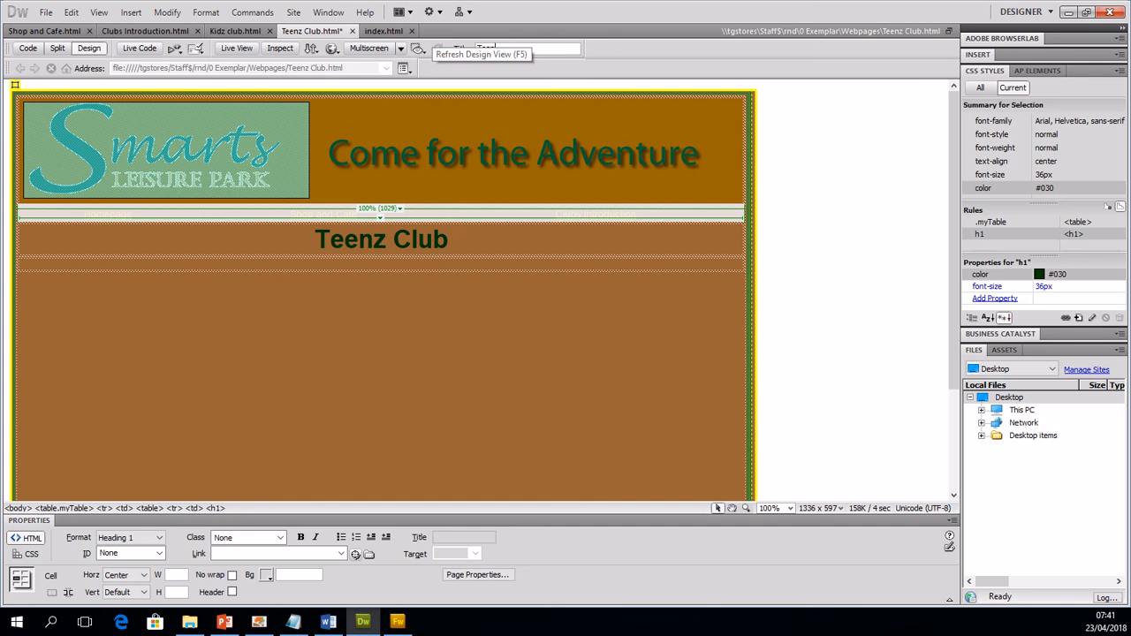
pyautogui.write('z Club')
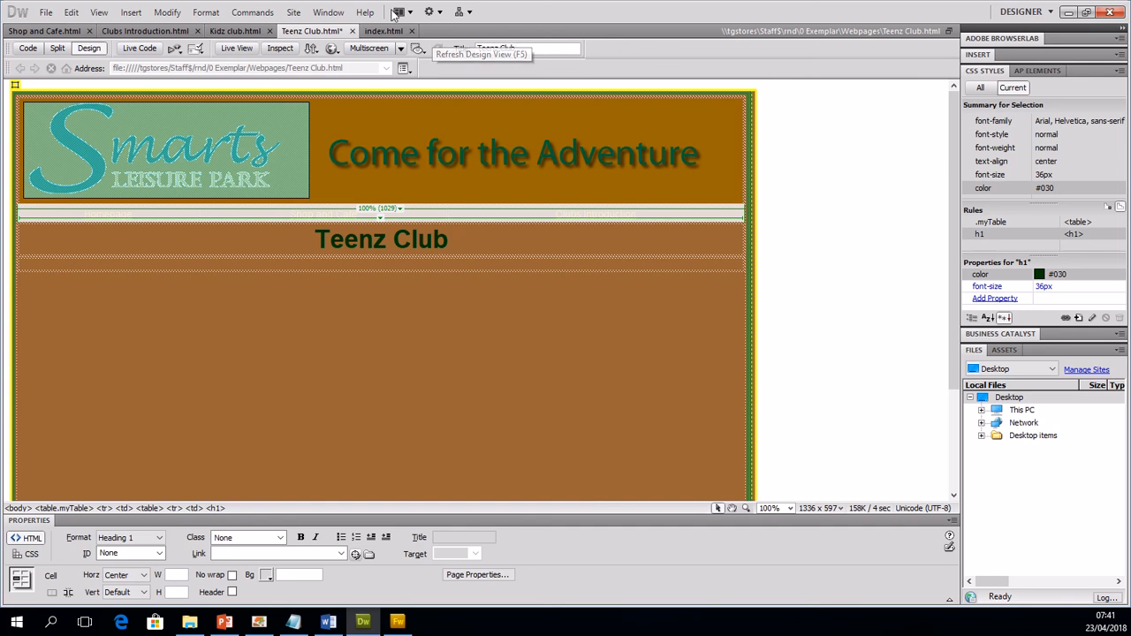
# Step: Set the page title of Kidz club.html to Kidz Club
pyautogui.click(235, 31)
pyautogui.moveTo(528, 50); pyautogui.dragTo(434, 47)
pyautogui.write('Kid')
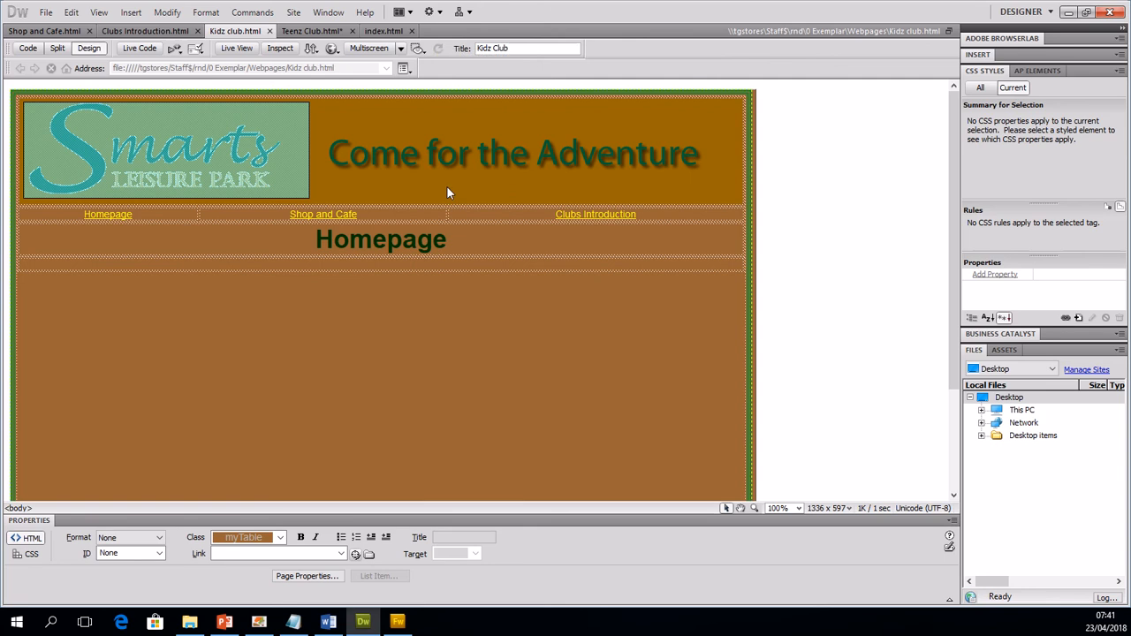
# Step: Replace the Homepage heading on Kidz club.html with Kidz Club
pyautogui.moveTo(448, 241); pyautogui.dragTo(303, 228)
pyautogui.write('Kid')
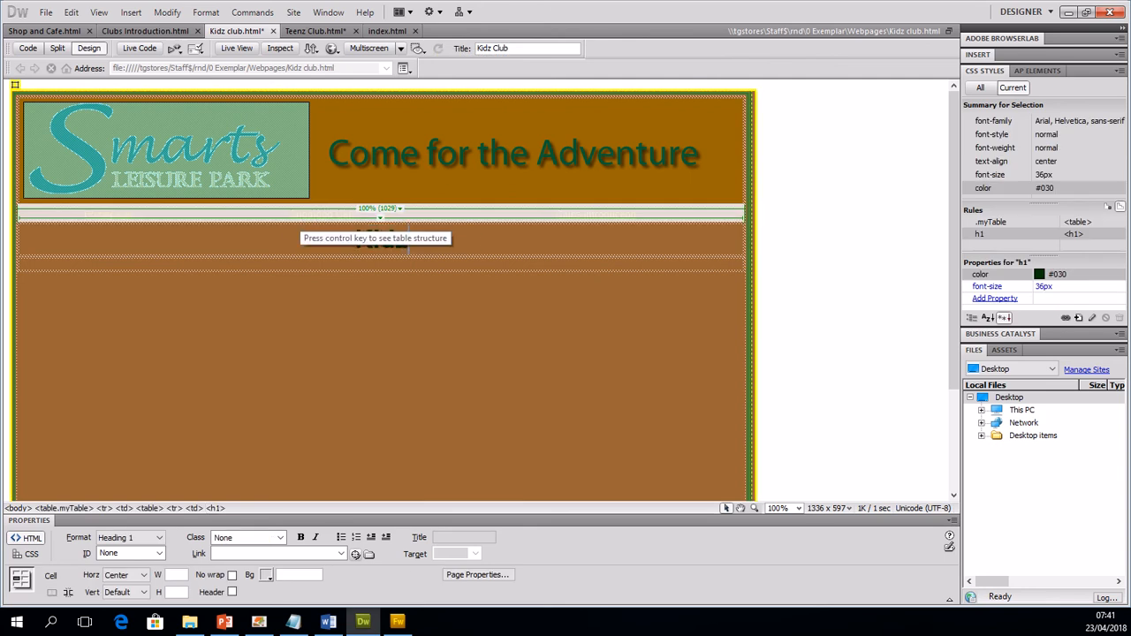
pyautogui.write('z')
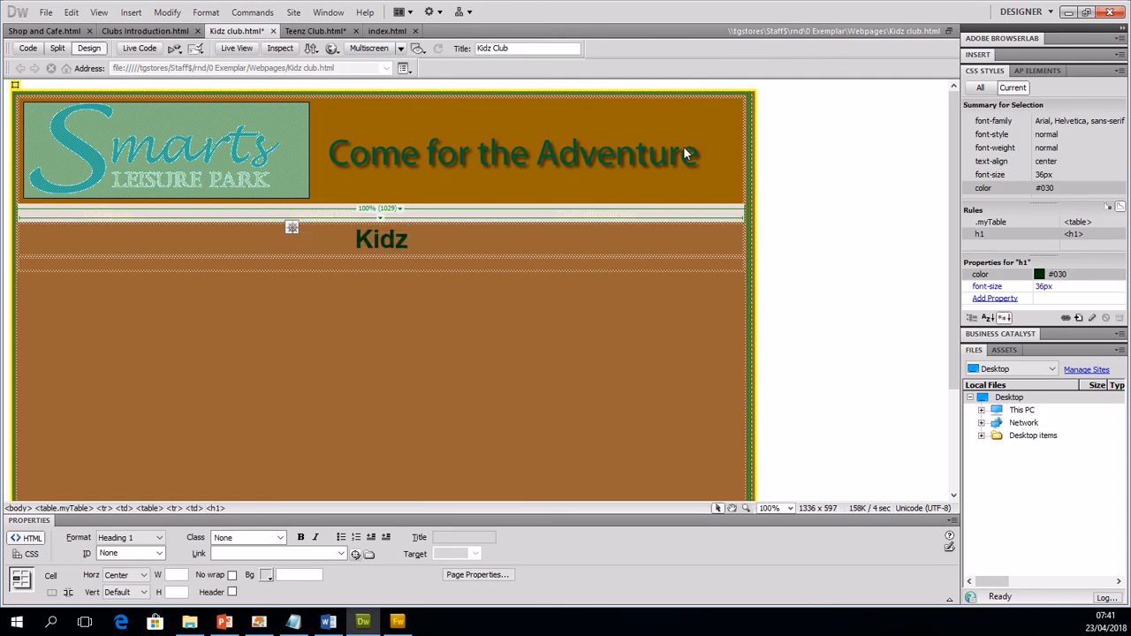
pyautogui.write(' club')
pyautogui.press('BackSpace')
pyautogui.press('BackSpace')
pyautogui.press('BackSpace')
pyautogui.press('BackSpace')
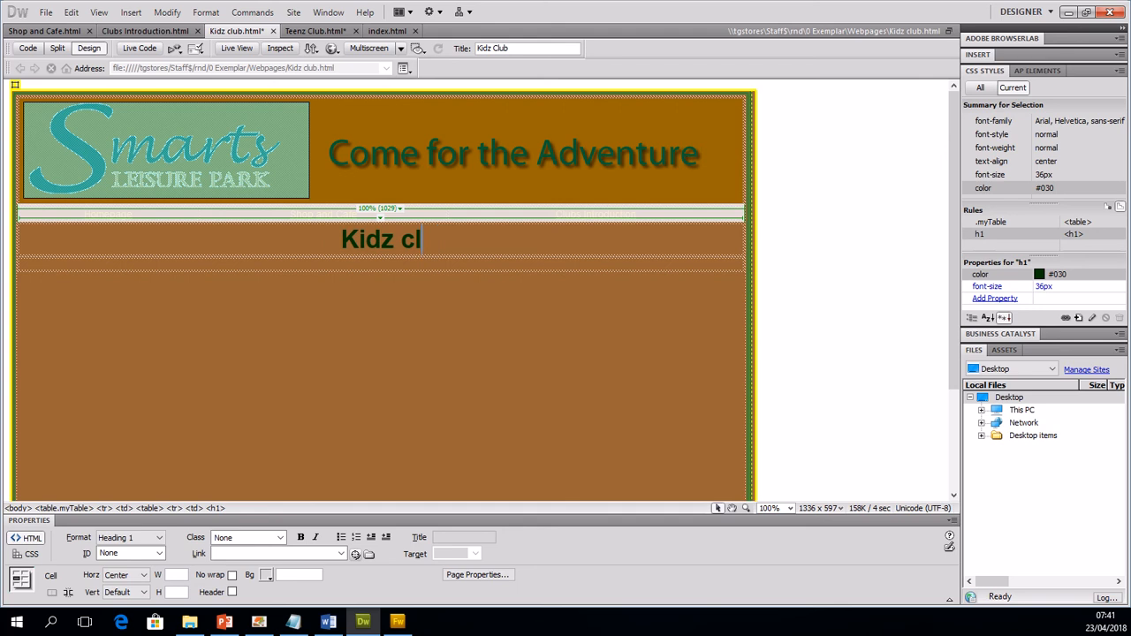
pyautogui.write('Cubl')
pyautogui.press('BackSpace')
pyautogui.press('BackSpace')
pyautogui.press('BackSpace')
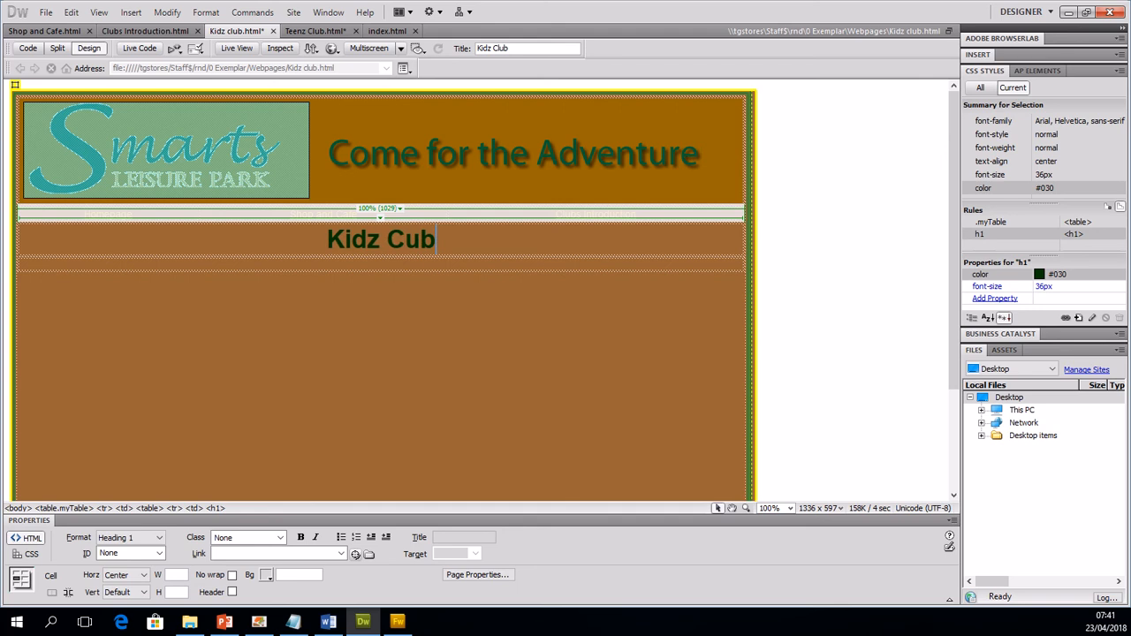
pyautogui.write('lb')
pyautogui.press('BackSpace')
pyautogui.write('ub')
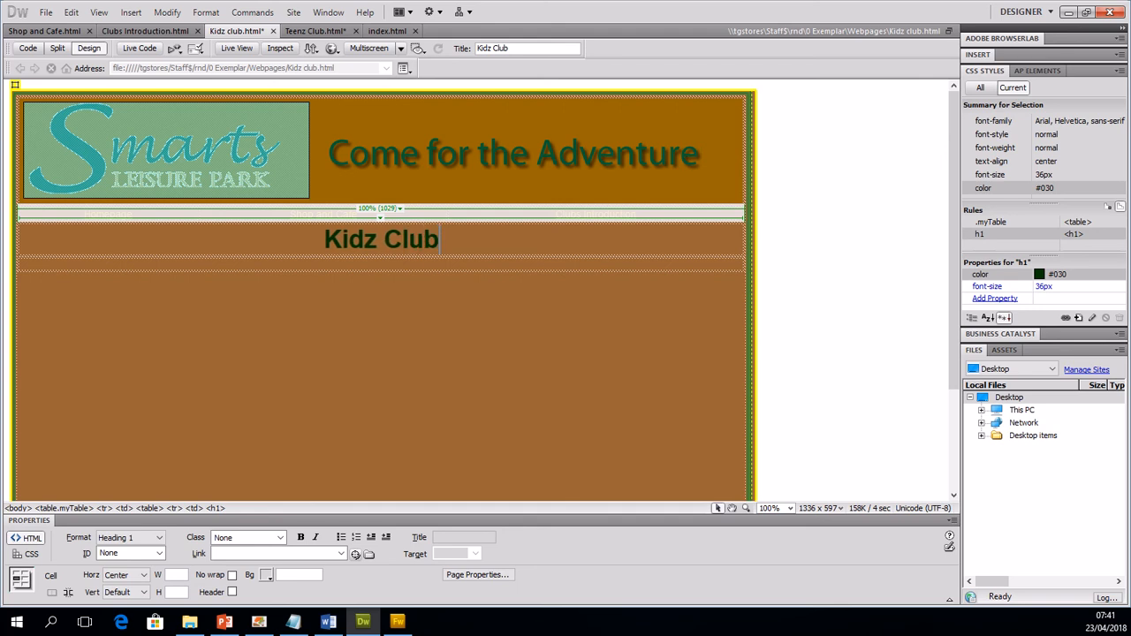
# Step: Replace the Homepage heading on Clubs Introduction.html with Clubs Introduction
pyautogui.click(145, 31)
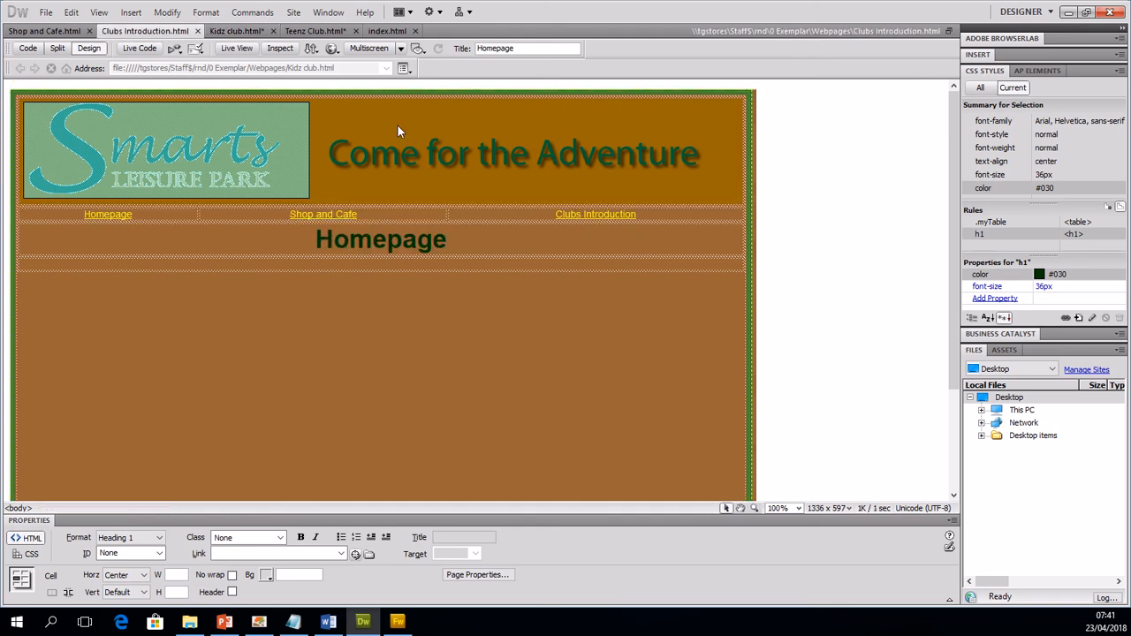
pyautogui.moveTo(459, 242); pyautogui.dragTo(319, 237)
pyautogui.write('Bl')
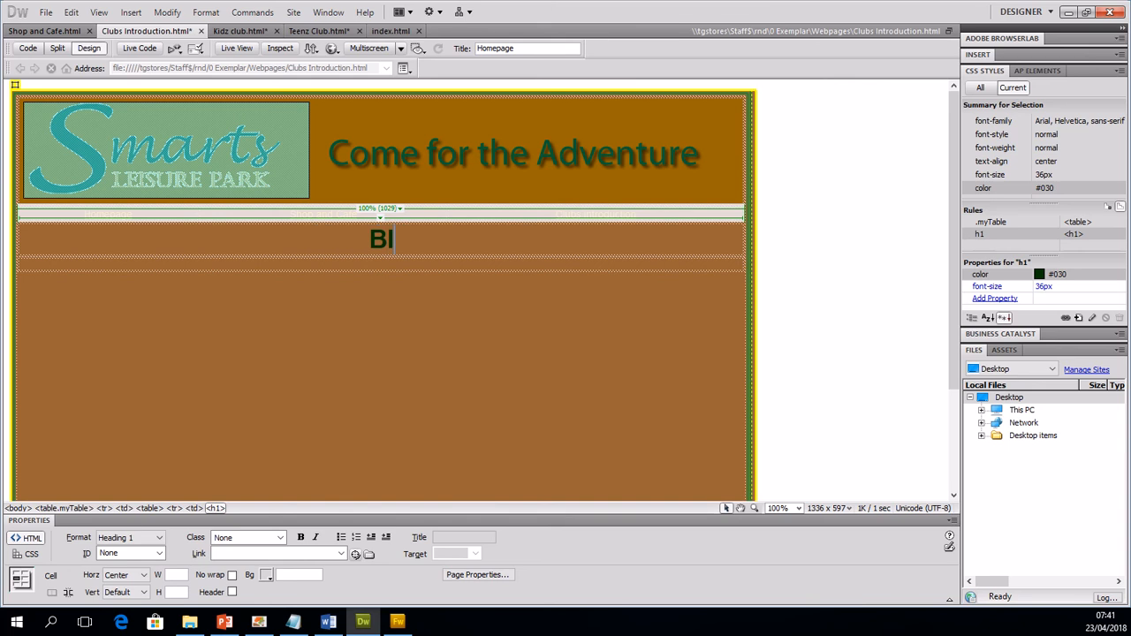
pyautogui.press('BackSpace')
pyautogui.press('BackSpace')
pyautogui.write('Clubs In')
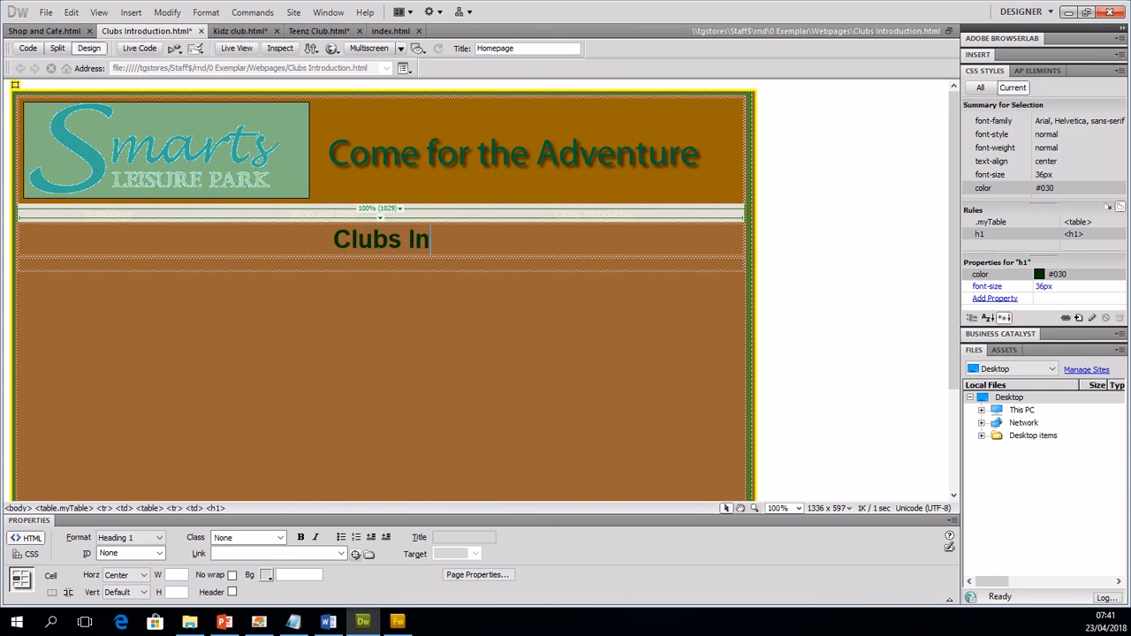
pyautogui.write('trouc')
pyautogui.press('BackSpace')
pyautogui.press('BackSpace')
pyautogui.write('d')
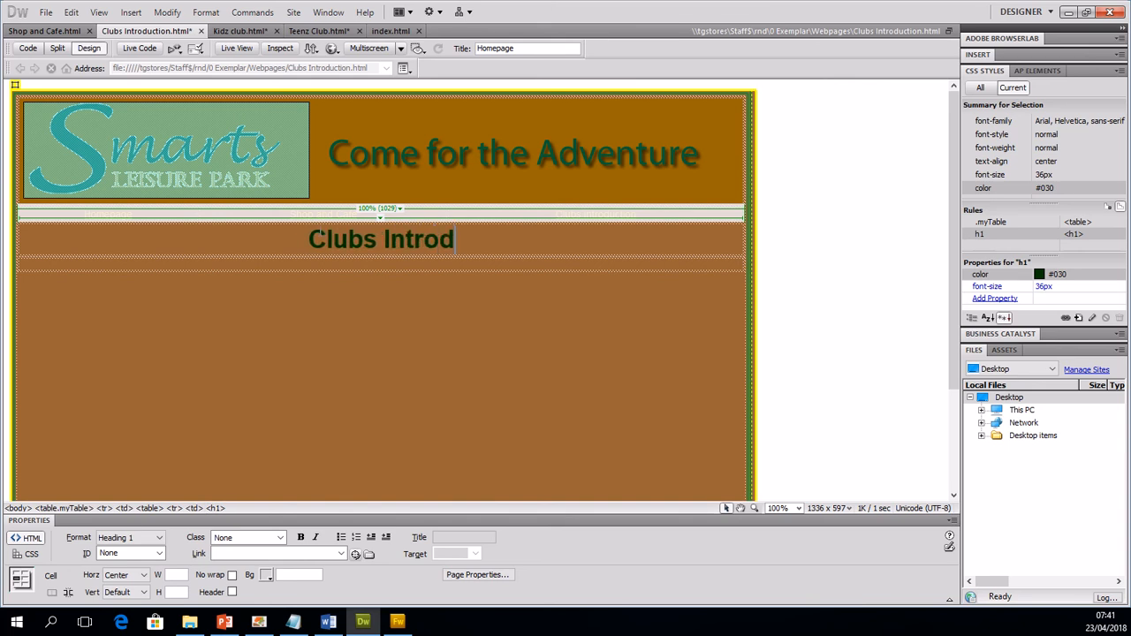
pyautogui.write('uction')
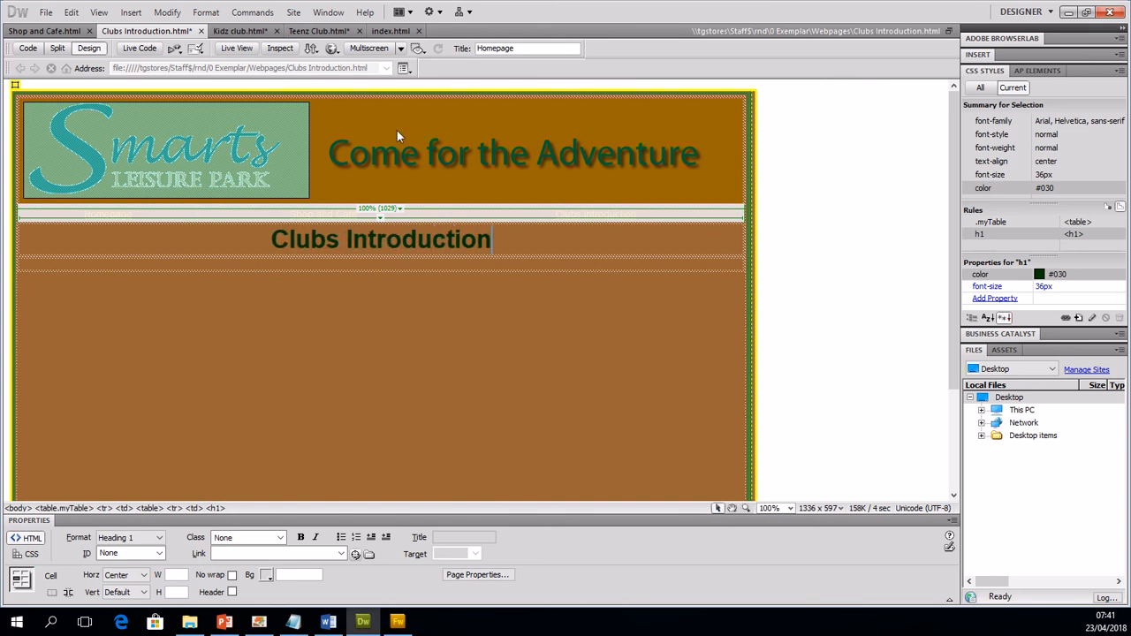
# Step: Change the page title of Clubs Introduction.html to match its Clubs Introduction heading
pyautogui.doubleClick(520, 48)
pyautogui.write('Clubs Introduction')
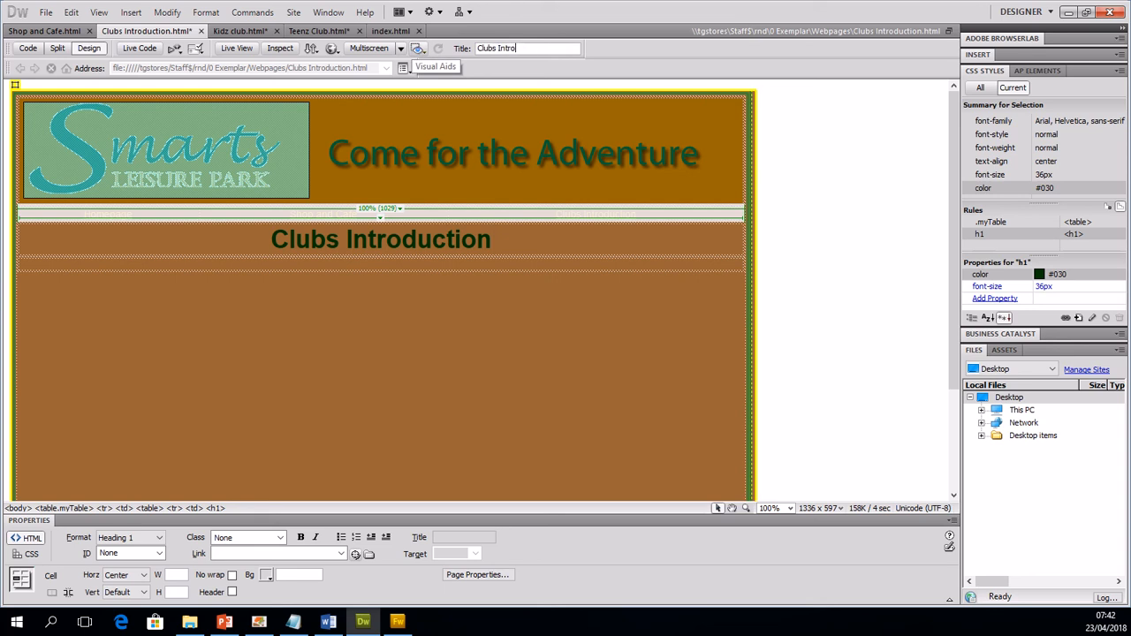
# Step: Replace the Homepage heading and page title of Shop and Cafe.html with Shop and Cafe, and save all open pages
pyautogui.click(44, 31)
pyautogui.doubleClick(319, 239)
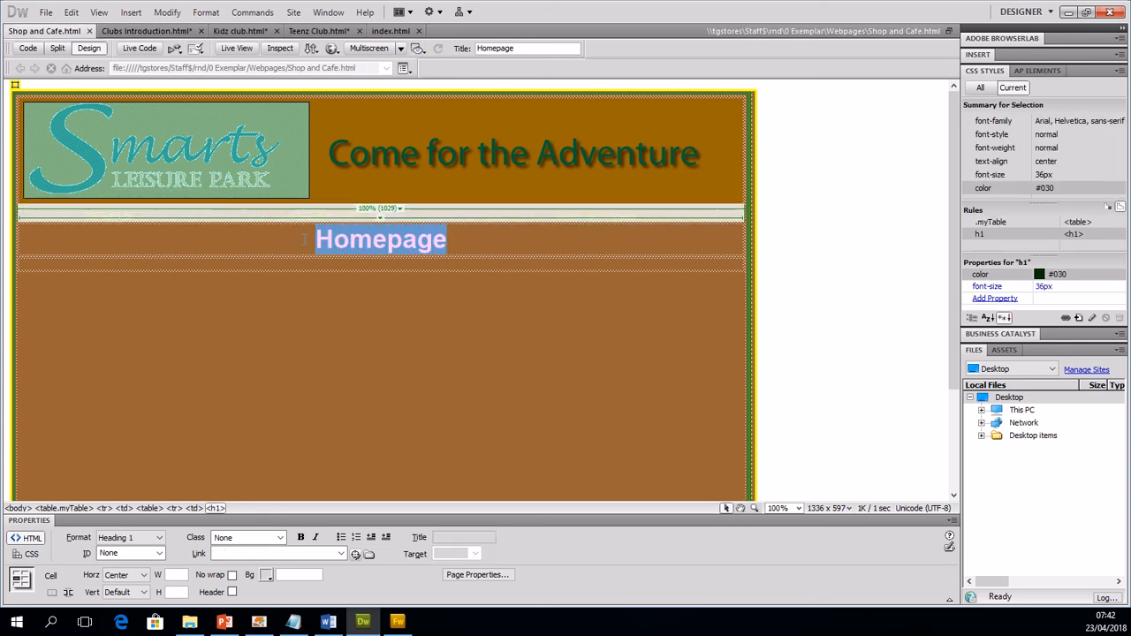
pyautogui.write('Shop and Cafe')
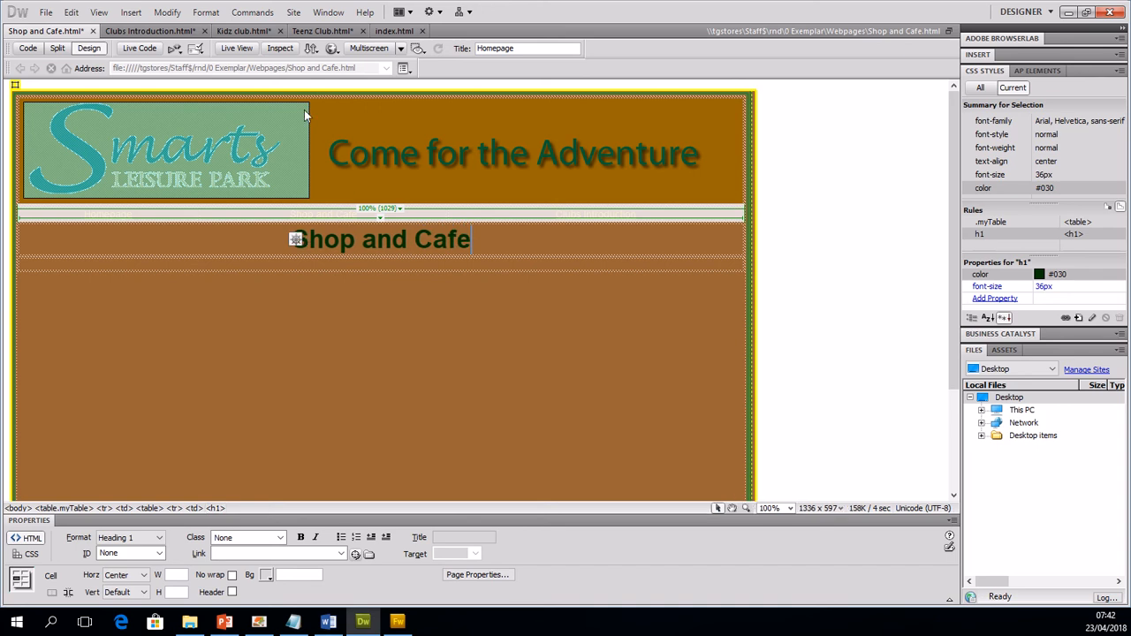
pyautogui.doubleClick(495, 48)
pyautogui.write('Shop and Cafe')
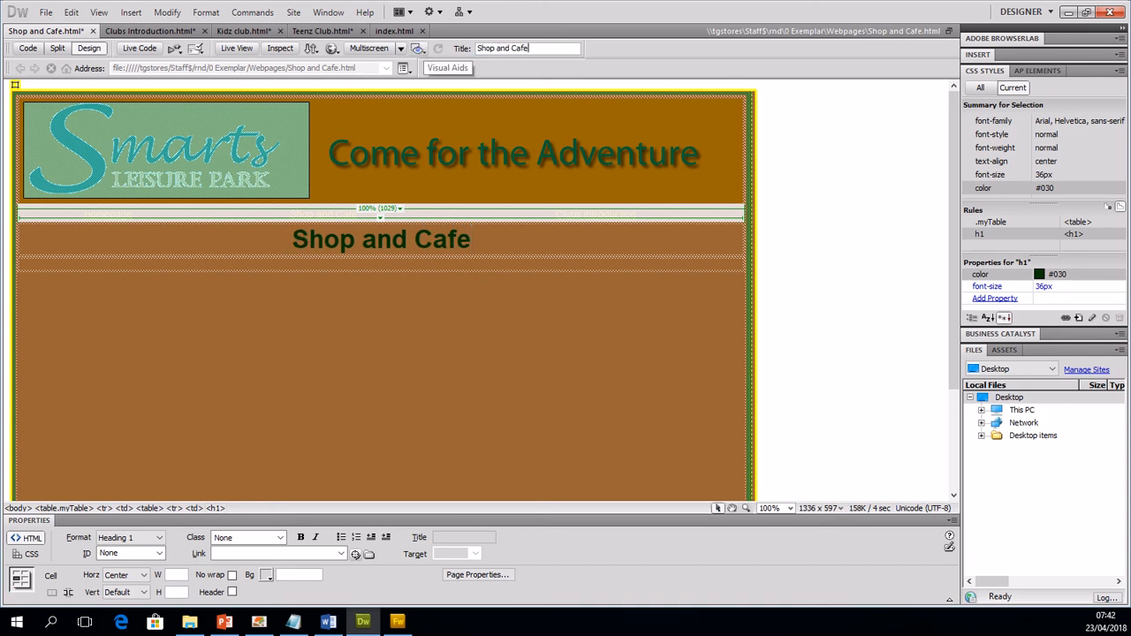
pyautogui.click(45, 12)
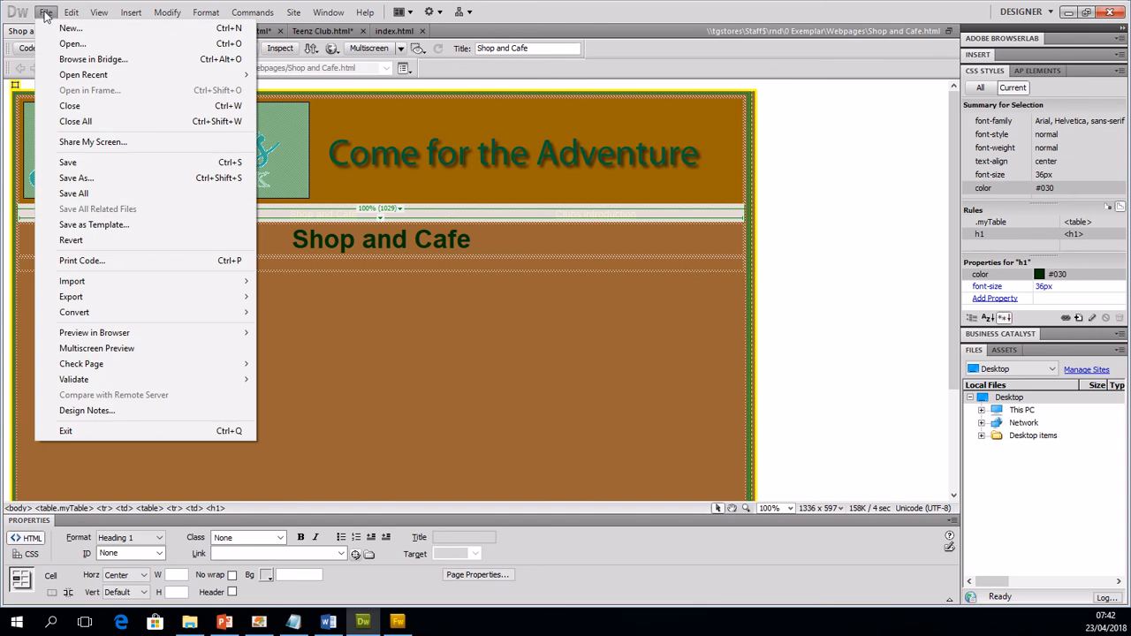
pyautogui.click(89, 193)
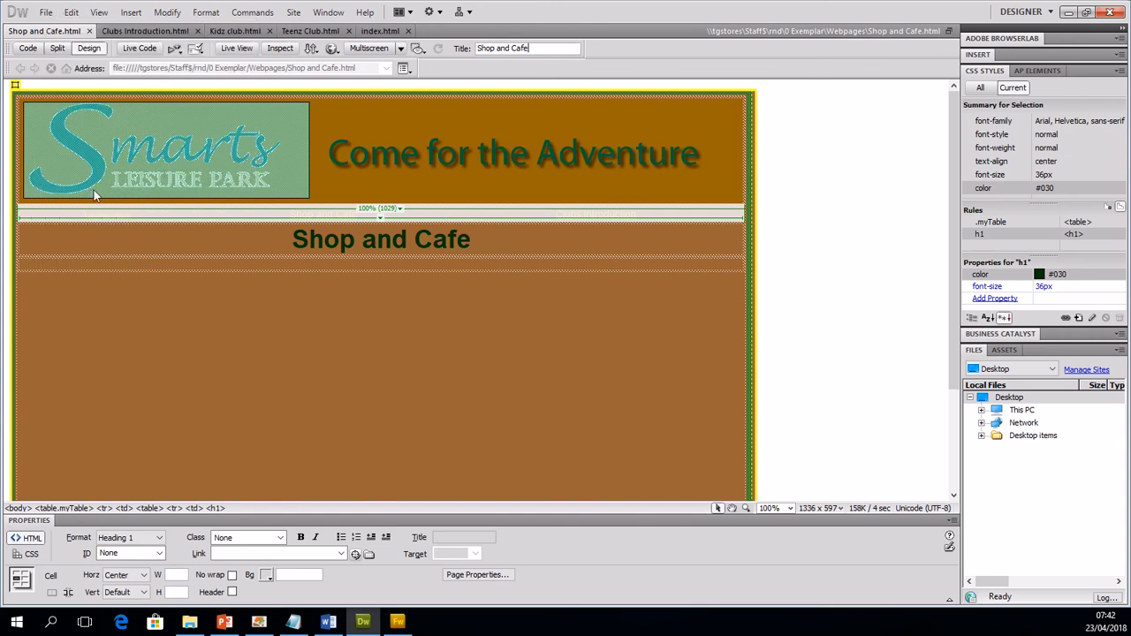
# Step: Switch to FORM.doc in Word and start a paragraph: 'I then inserted a 3 column table to put in my navigation bar for the three main pages.'
pyautogui.click(328, 621)
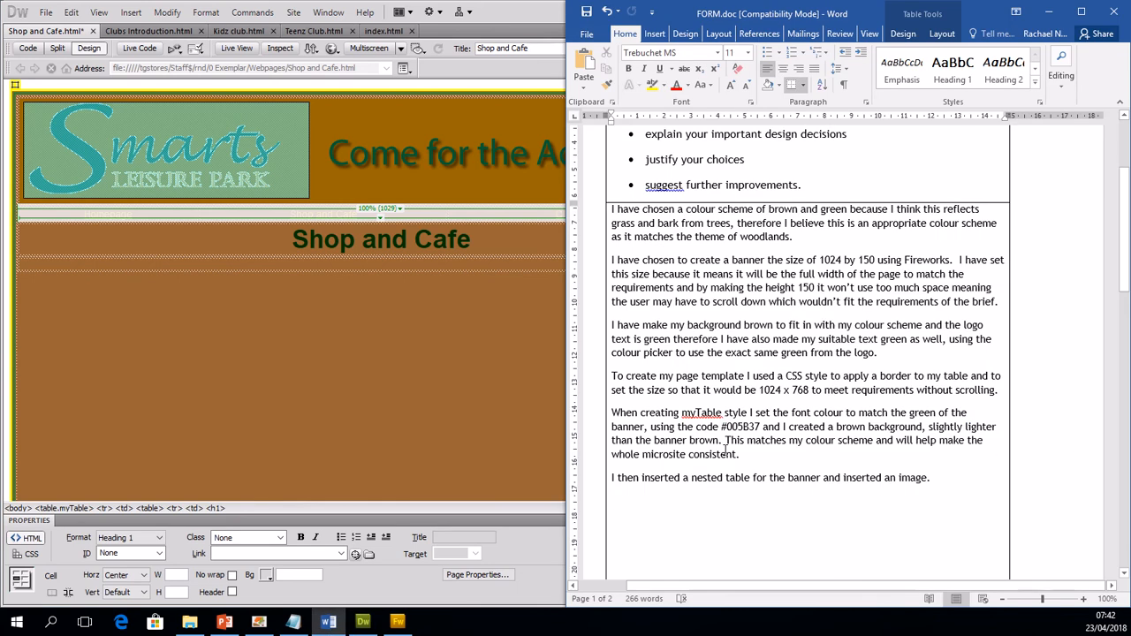
pyautogui.write('I the')
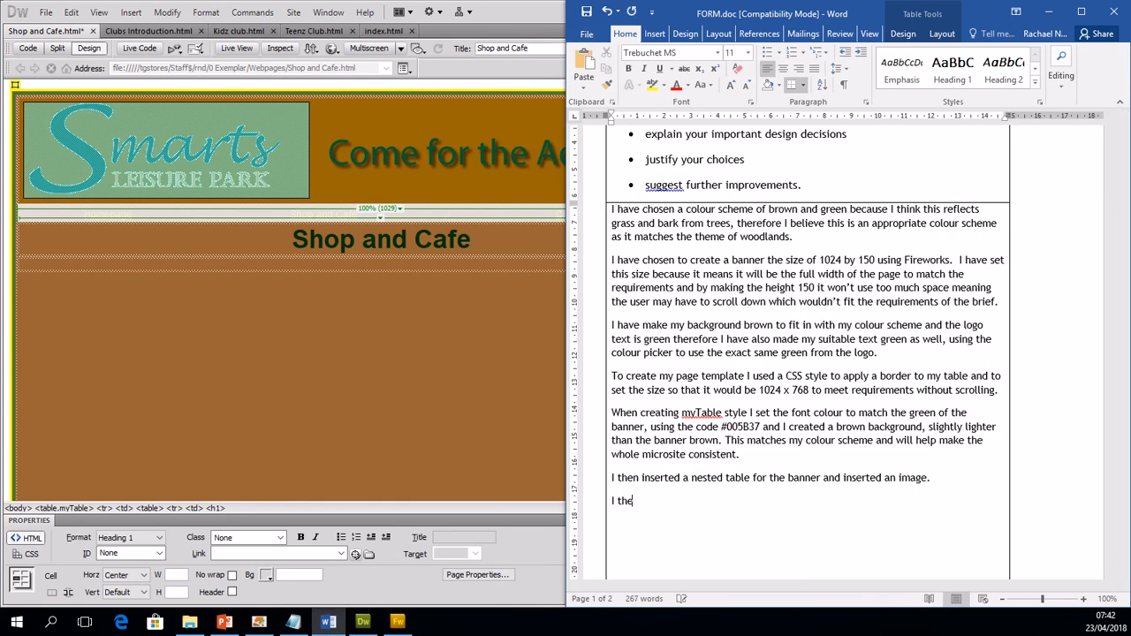
pyautogui.write('n inserted a 3 colou')
pyautogui.press('BackSpace')
pyautogui.press('BackSpace')
pyautogui.write('umn table to put in my')
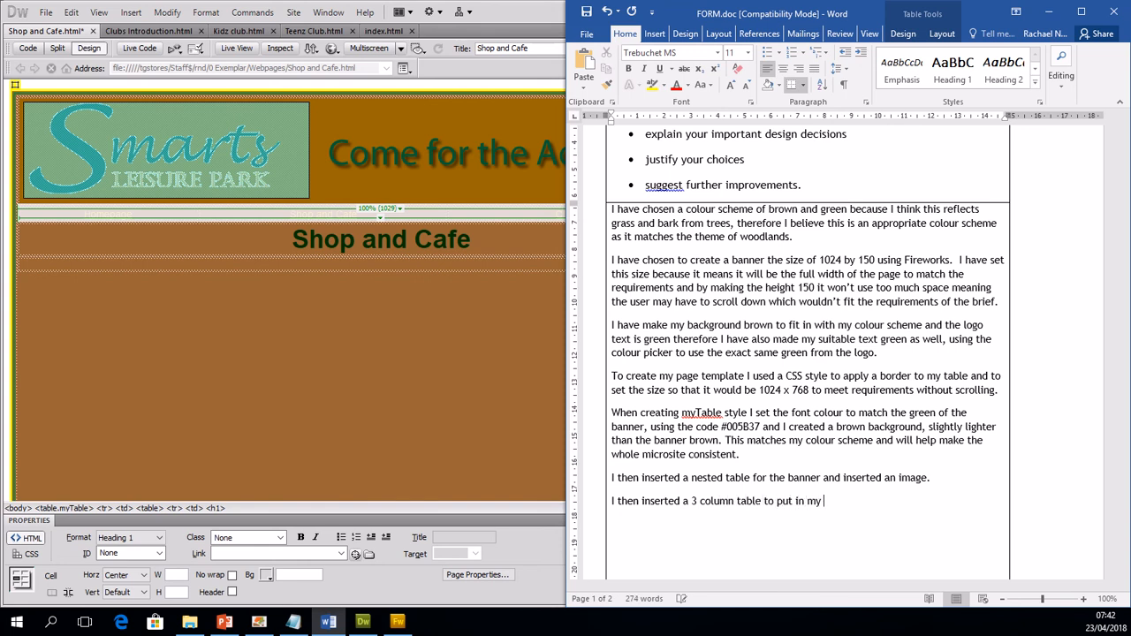
pyautogui.write(' navigation bar for the')
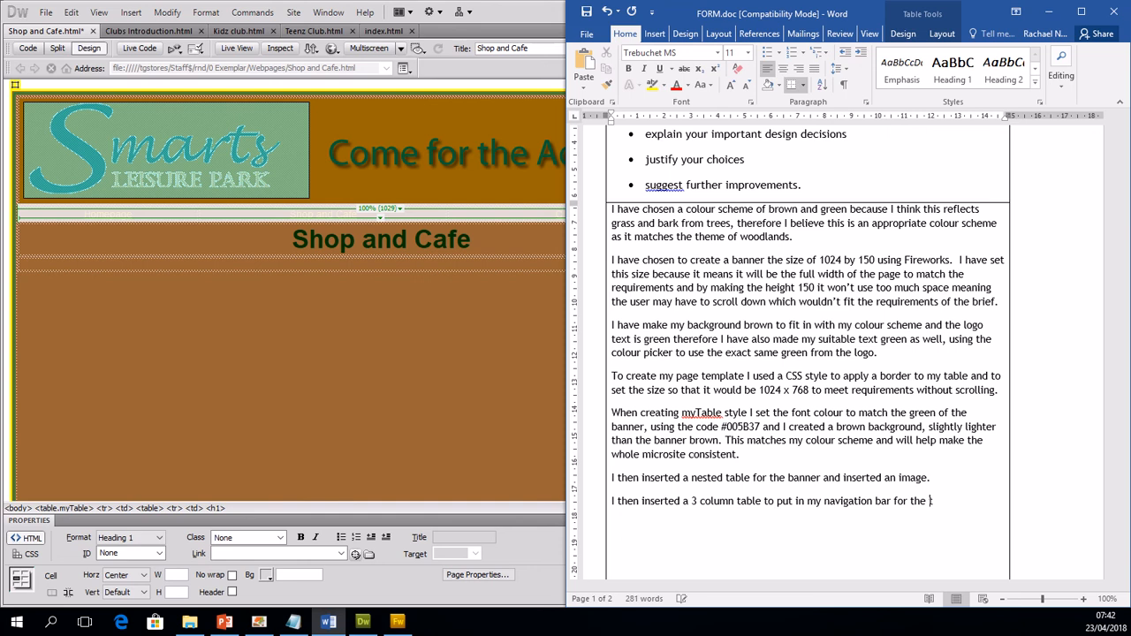
pyautogui.write(' three main pages. I changed the page properit')
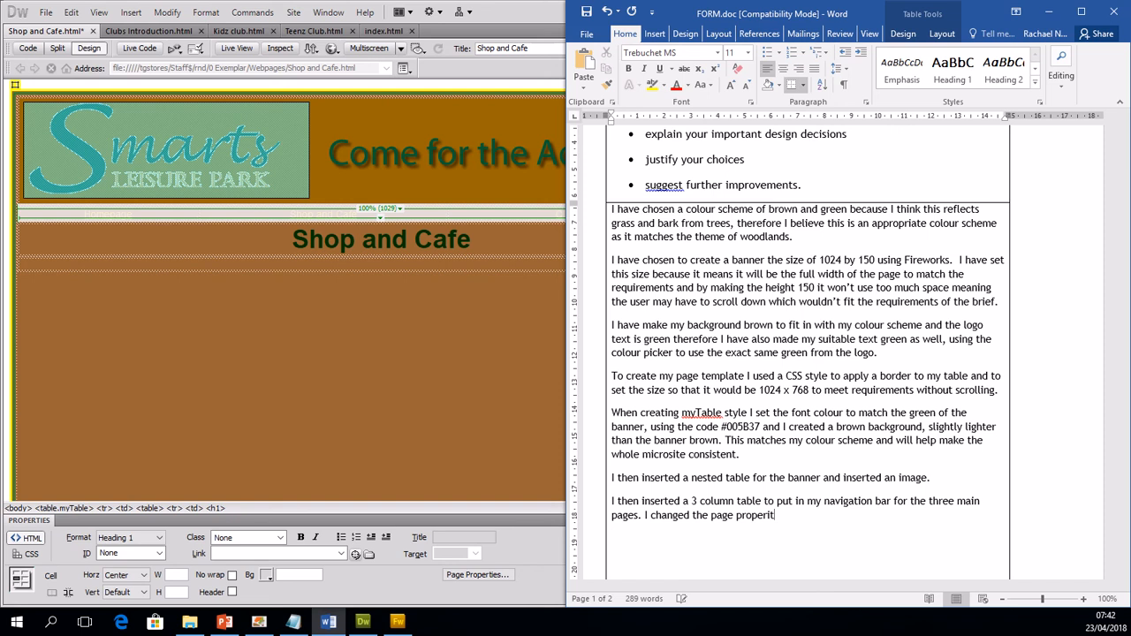
# Step: Continue the paragraph with 'I changed the page properties to set up a link colour.', correcting the spelling of properties
pyautogui.write('ies to see')
pyautogui.rightClick(758, 517)
pyautogui.press('Escape')
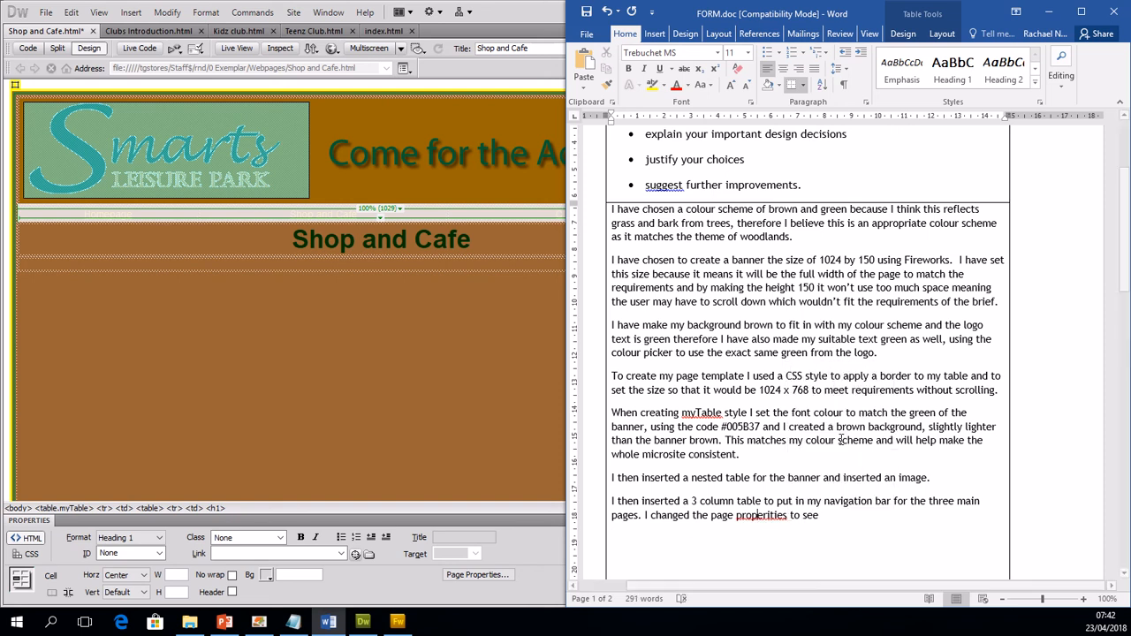
pyautogui.press('BackSpace')
pyautogui.press('BackSpace')
pyautogui.write('t ')
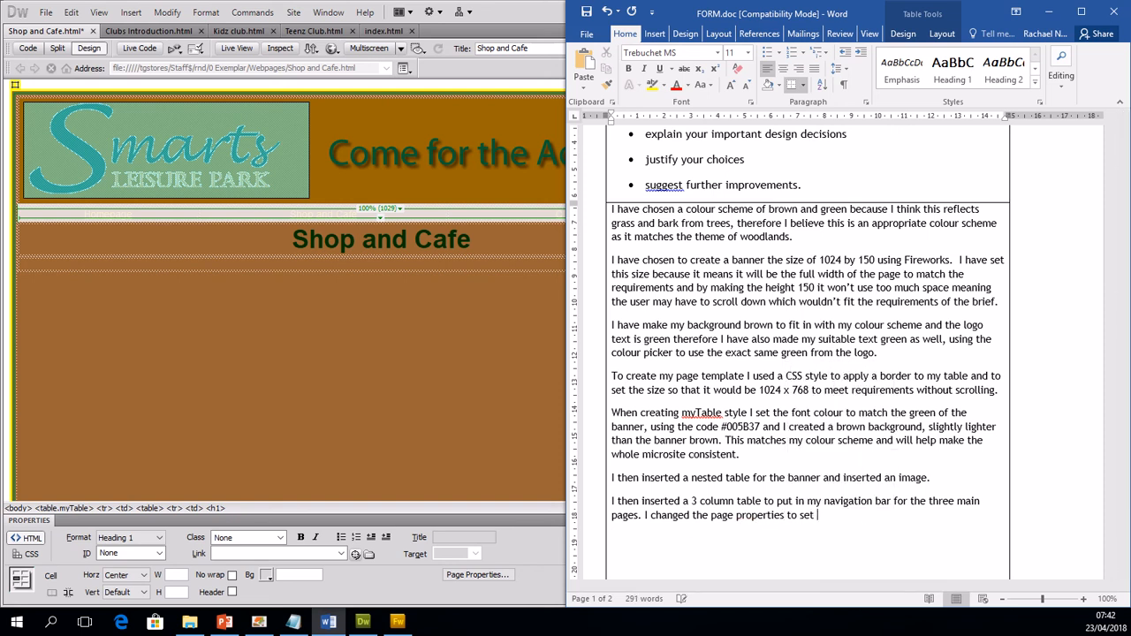
pyautogui.write('up a link colour.  I added the colo')
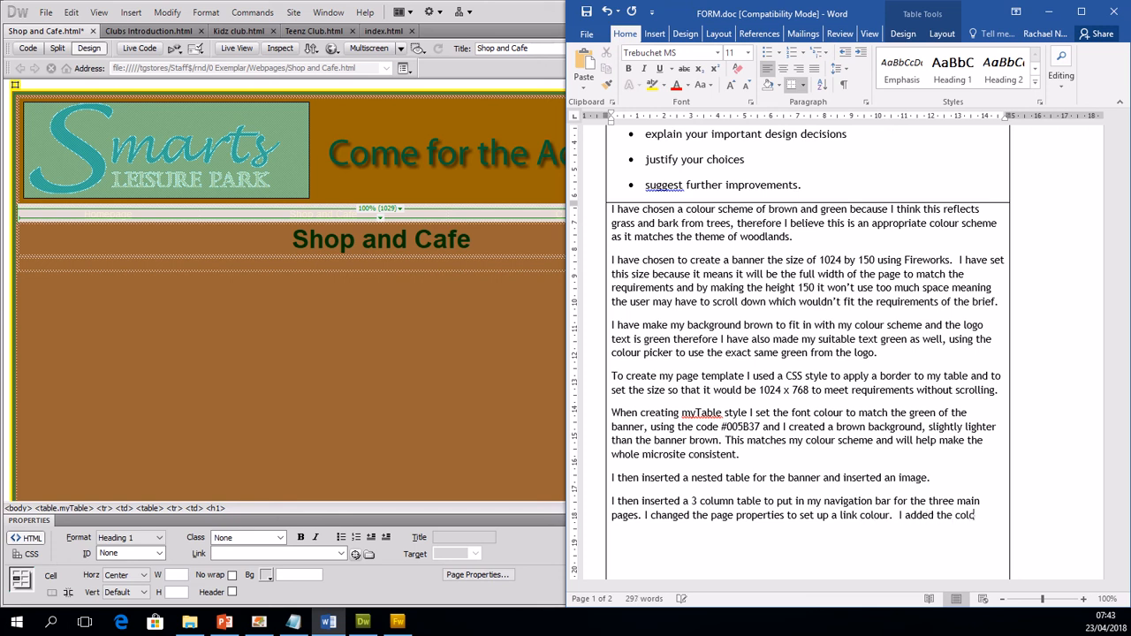
pyautogui.write('ur yellow to my colour sche')
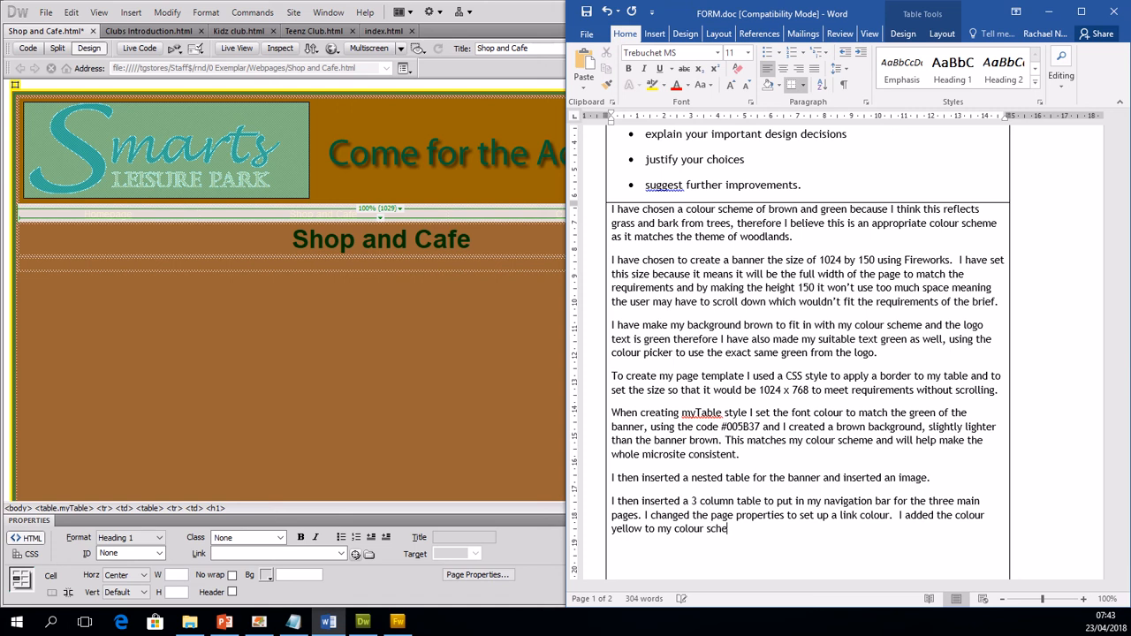
pyautogui.write('me as I thought this would fit the woodlanc')
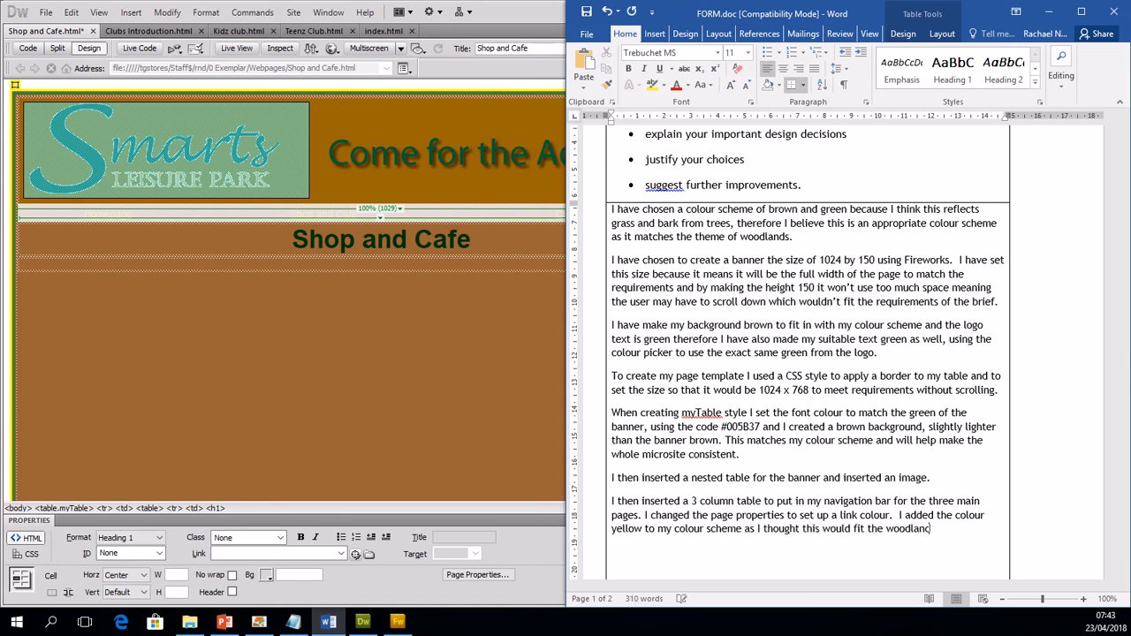
# Step: Add the sentence 'I added the colour yellow to my colour scheme as I thought this would fit the woodland theme better than the default blue.'
pyautogui.press('BackSpace')
pyautogui.write('d theme better than the default b')
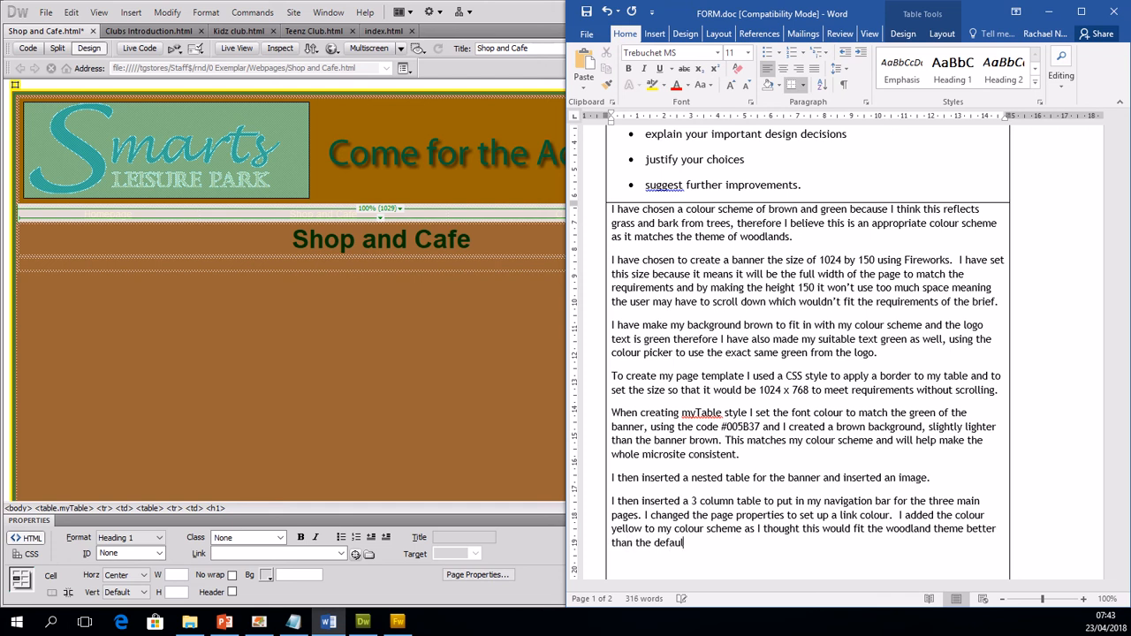
pyautogui.write('lue. I then i')
# Step: Start a new paragraph with 'I then inserted another single column table to include a title as requested in the brief and'
pyautogui.press('BackSpace')
pyautogui.write('inserted another single col')
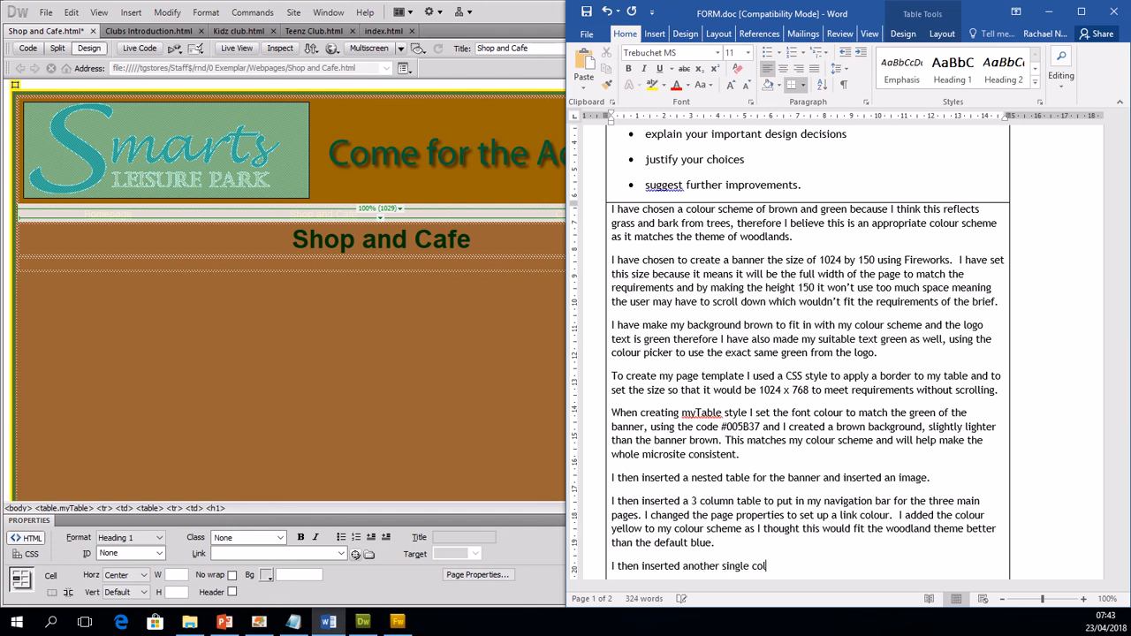
pyautogui.write('oumn table to include a ti')
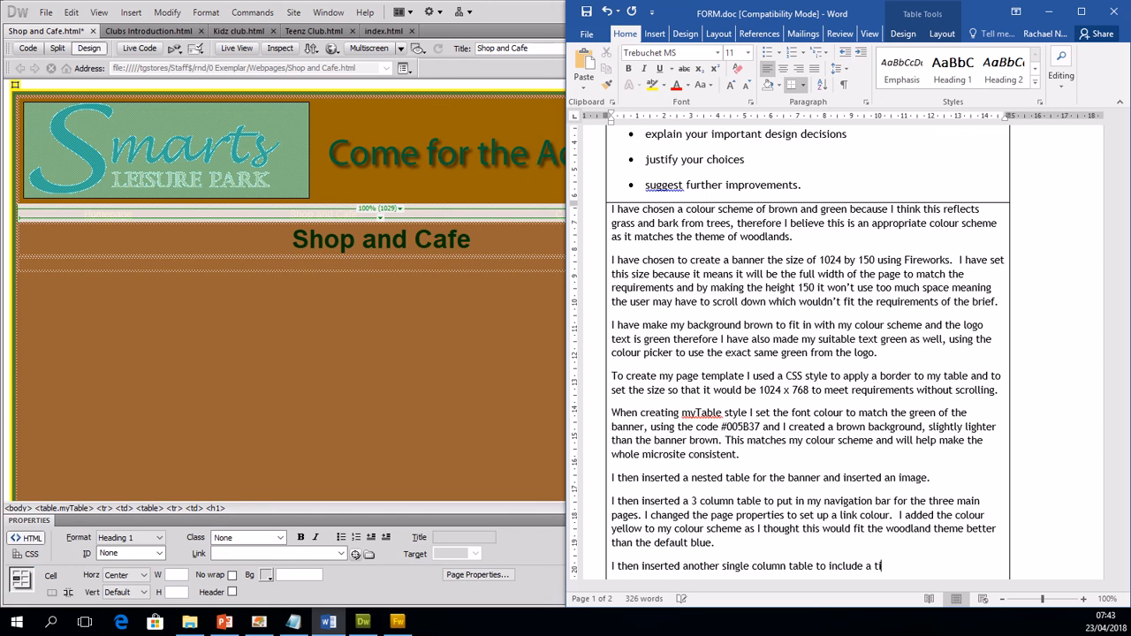
pyautogui.write('tle as requested in the brie')
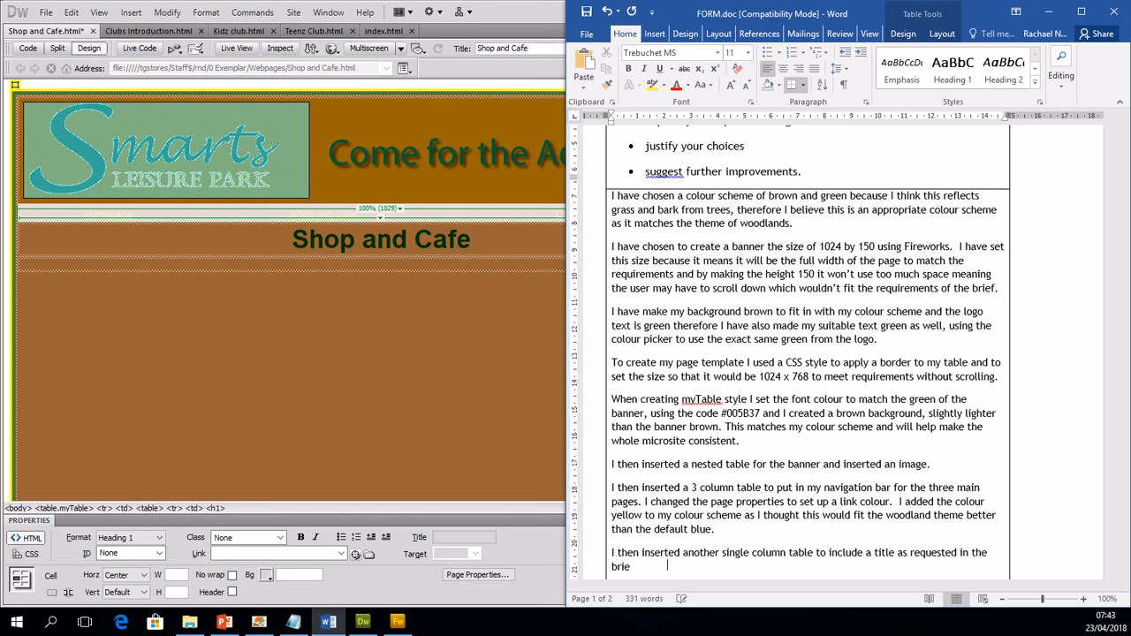
pyautogui.write('f and I set')
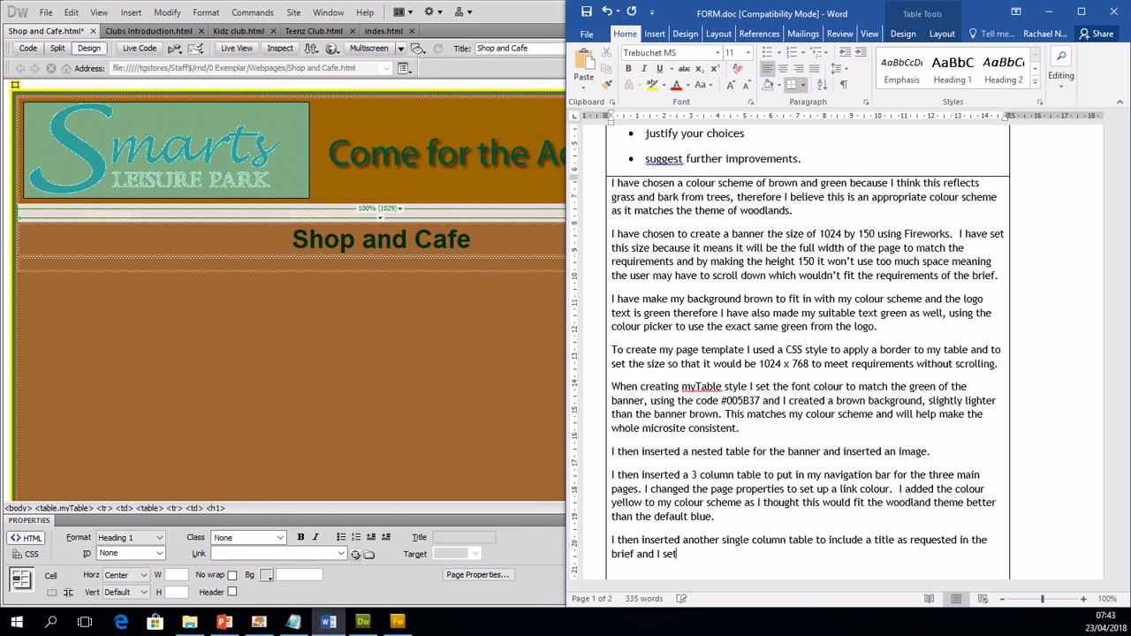
pyautogui.write(' up some headings in Page P')
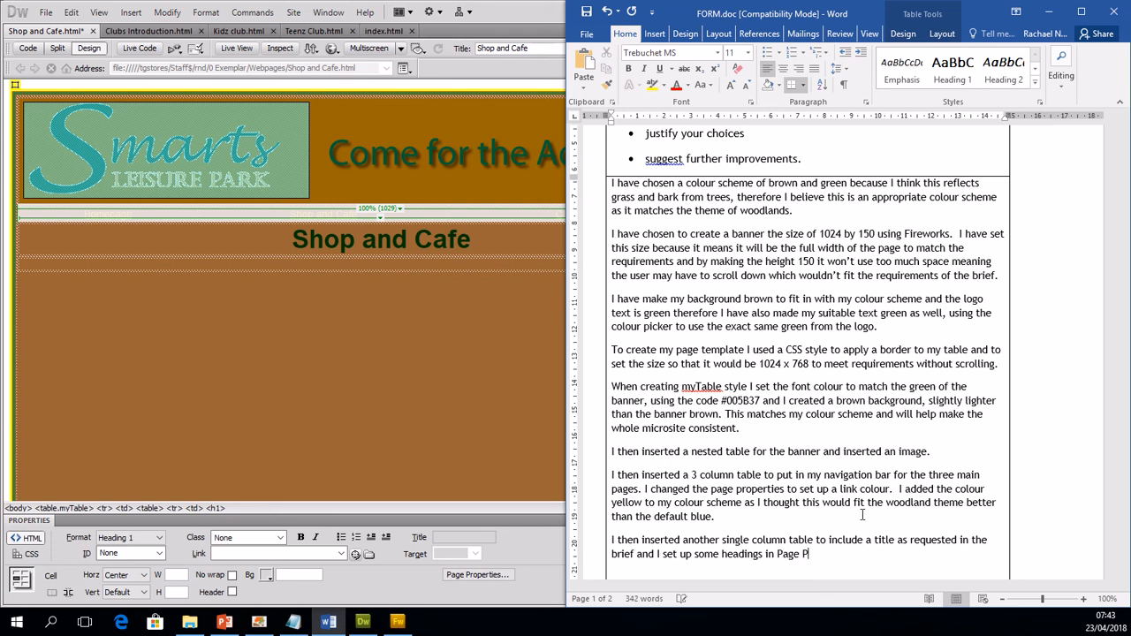
pyautogui.write('roperties to make this a ')
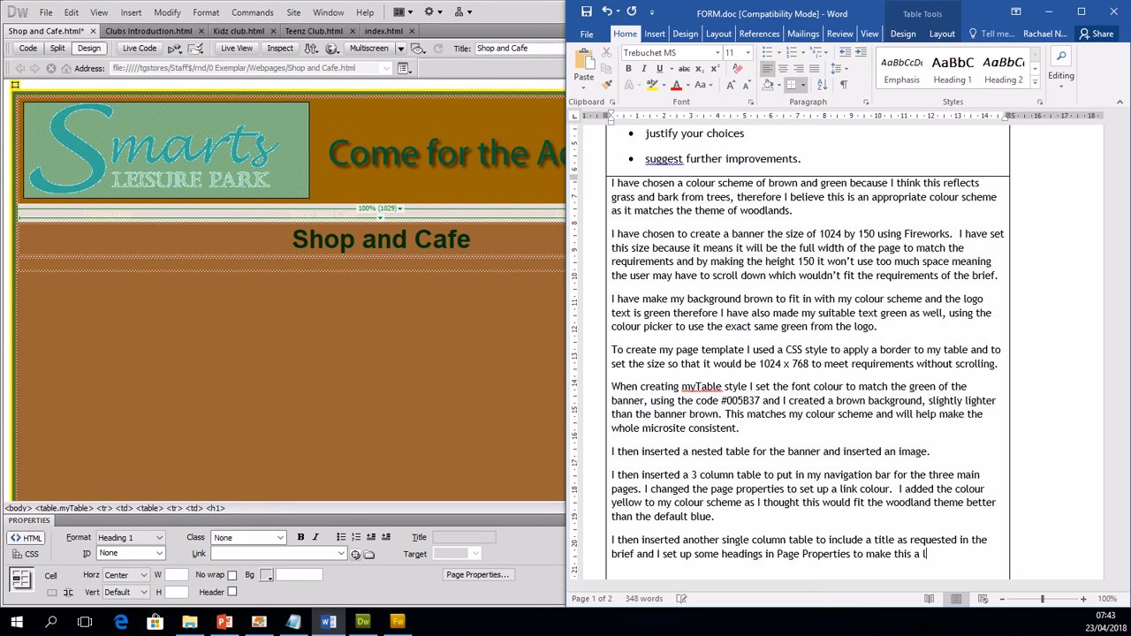
pyautogui.write('slightly darke')
pyautogui.write('r green')
pyautogui.write(' with')
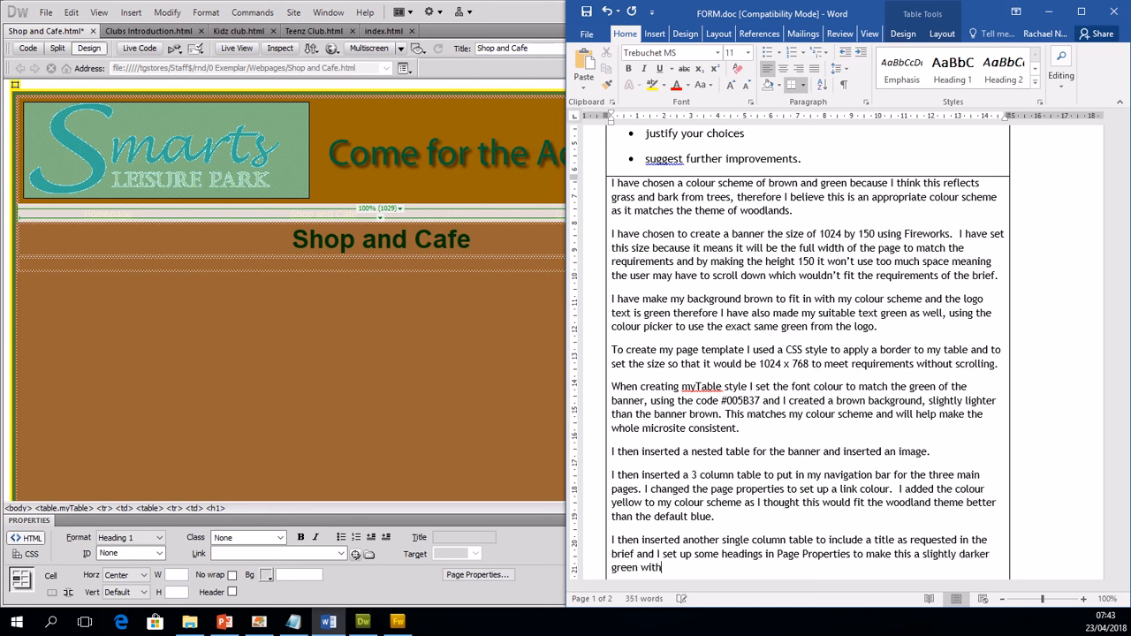
pyautogui.write(' a larger font size.')
# Step: Finish the sentence with 'I set up some headings in Page Properties to make this a slightly darker green with a larger font size.'
pyautogui.press('Return')
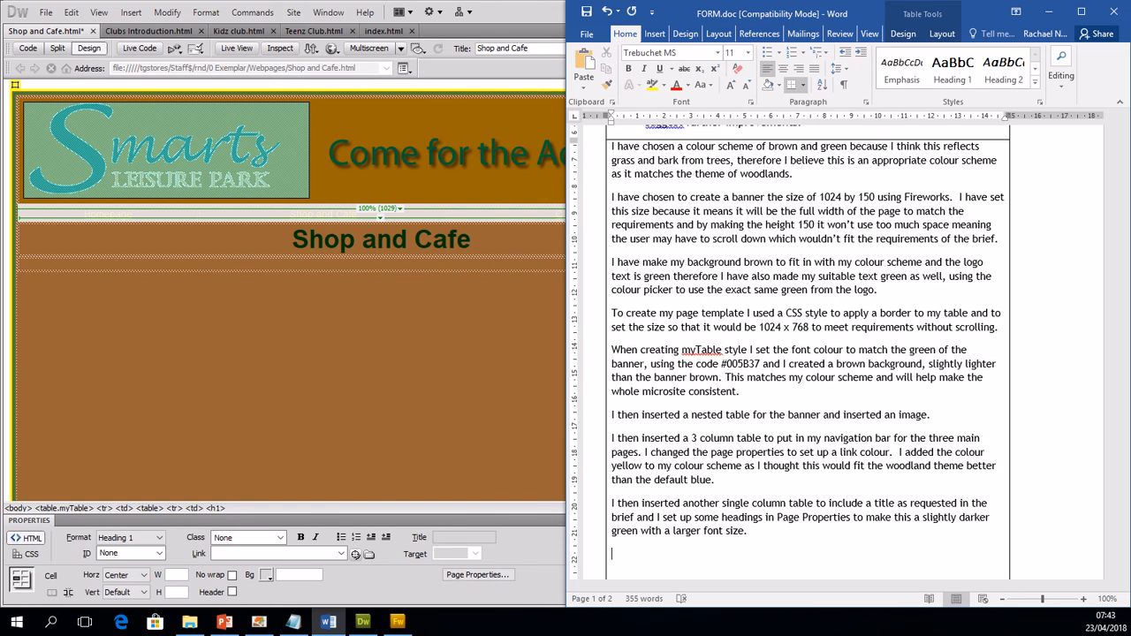
# Step: Begin the closing paragraph with 'Finally to make sure the design was consistent I did save as 4 more times'
pyautogui.write('Finally to make sure the desi')
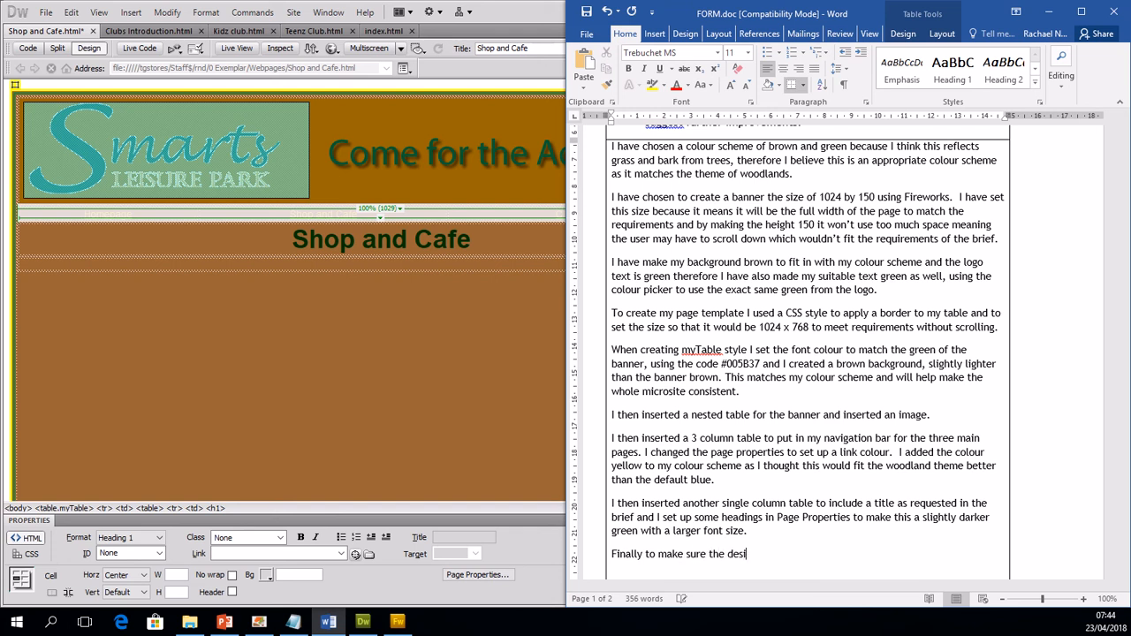
pyautogui.write('gn was consistent I did save as')
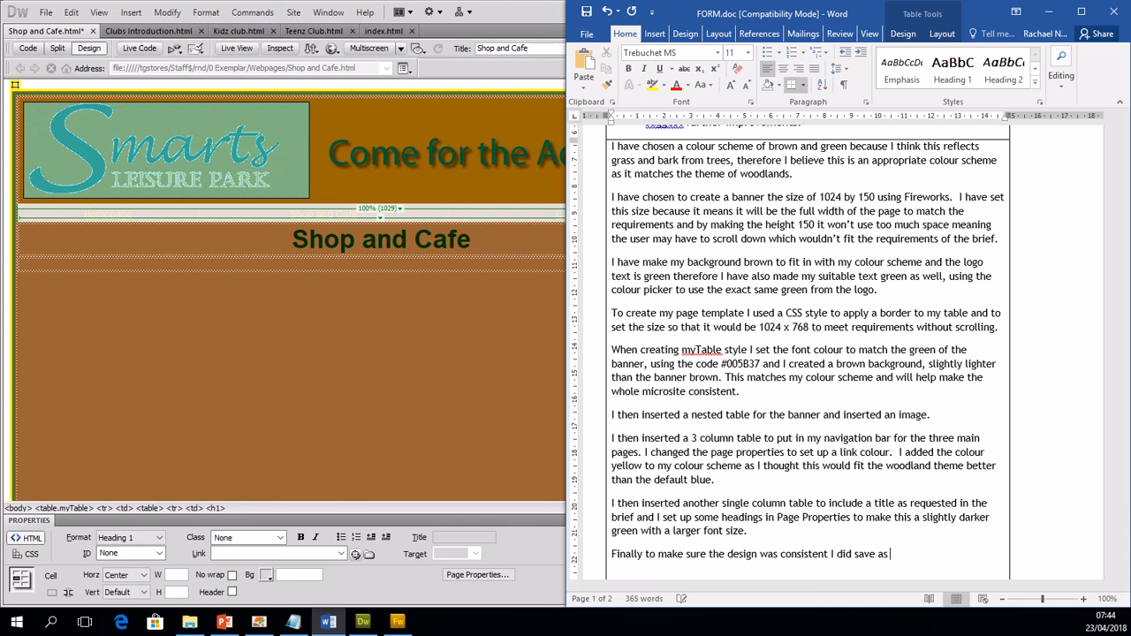
pyautogui.write(' 4 more times carefully naming ')
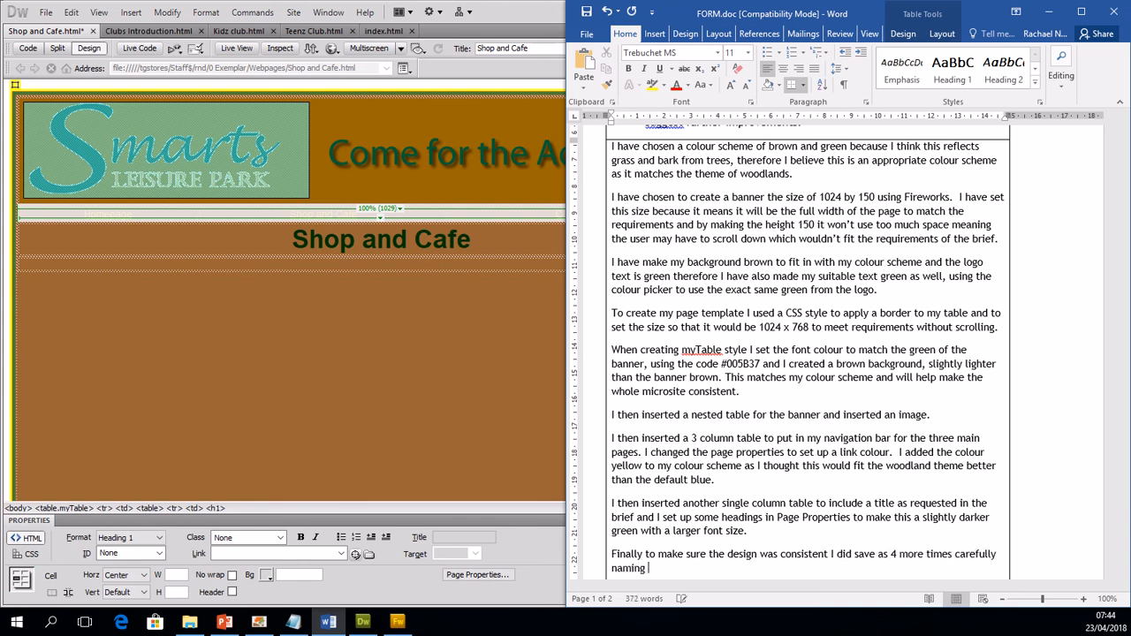
pyautogui.write('my webpages appropriat')
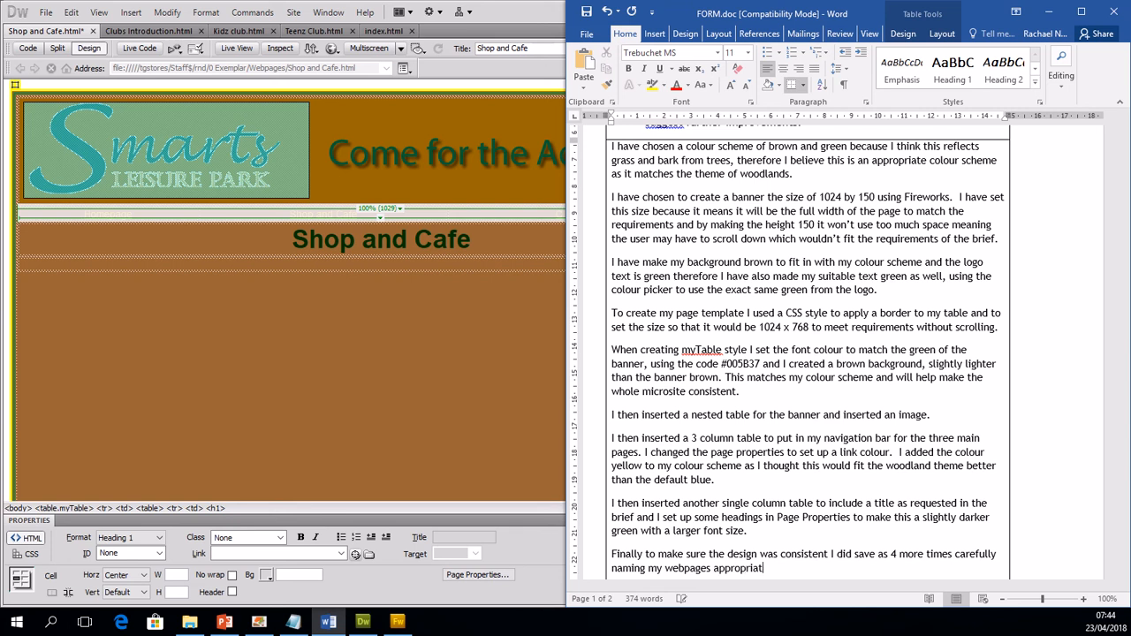
pyautogui.write('ely and saving them in a web')
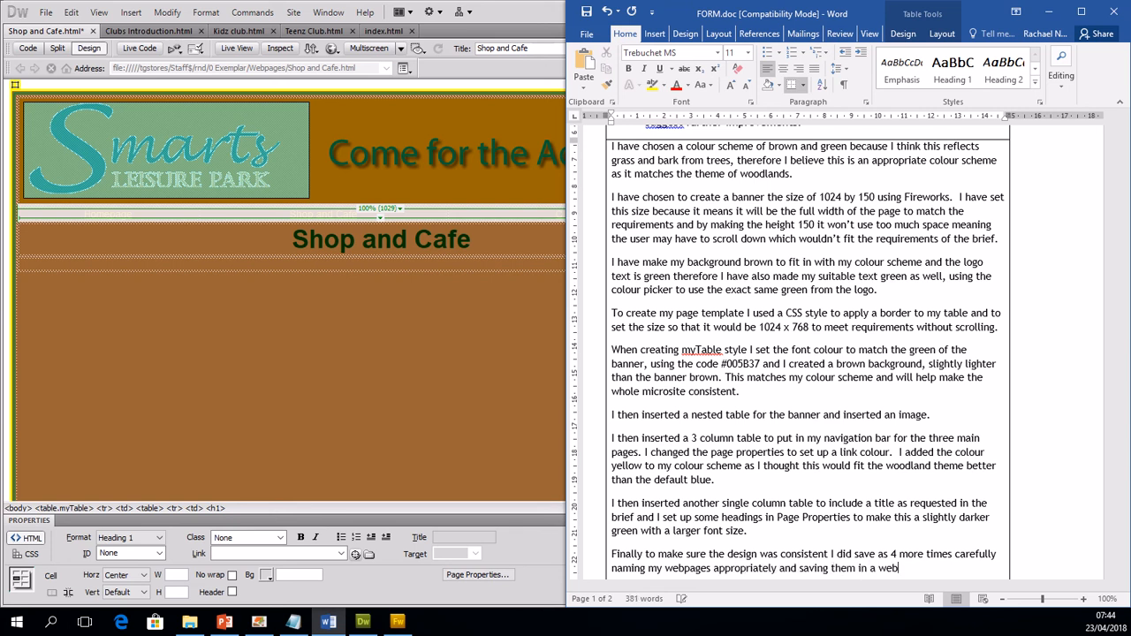
pyautogui.write(' pages folder.')
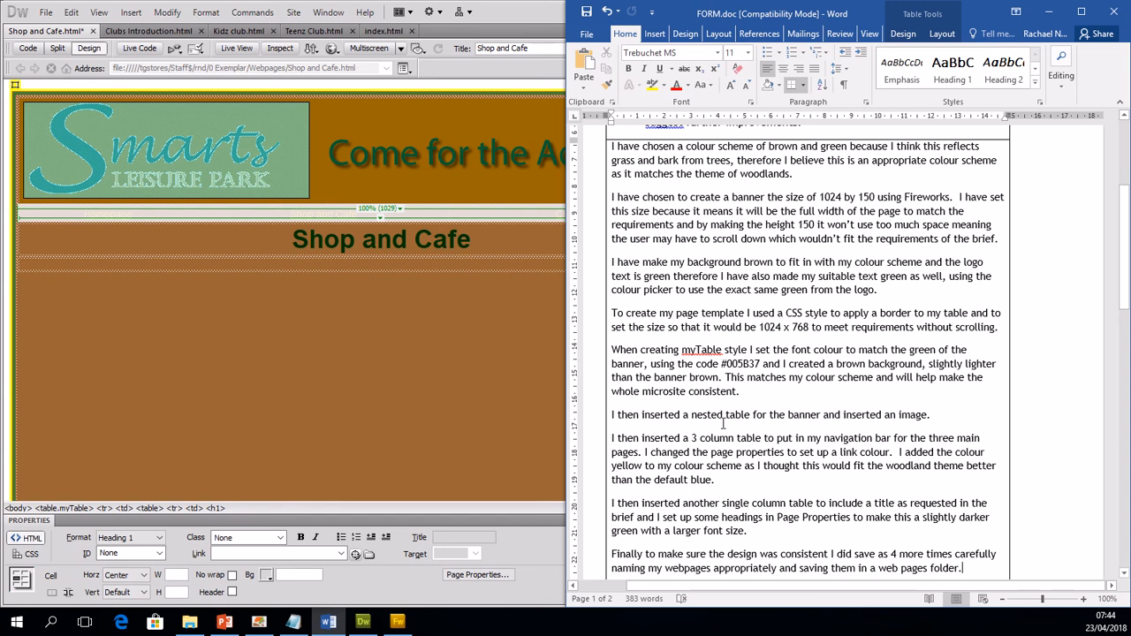
# Step: Add to the end of the nested-table paragraph 'I created a hotspot over the logo to then add a link so when the audience'
pyautogui.click(947, 414)
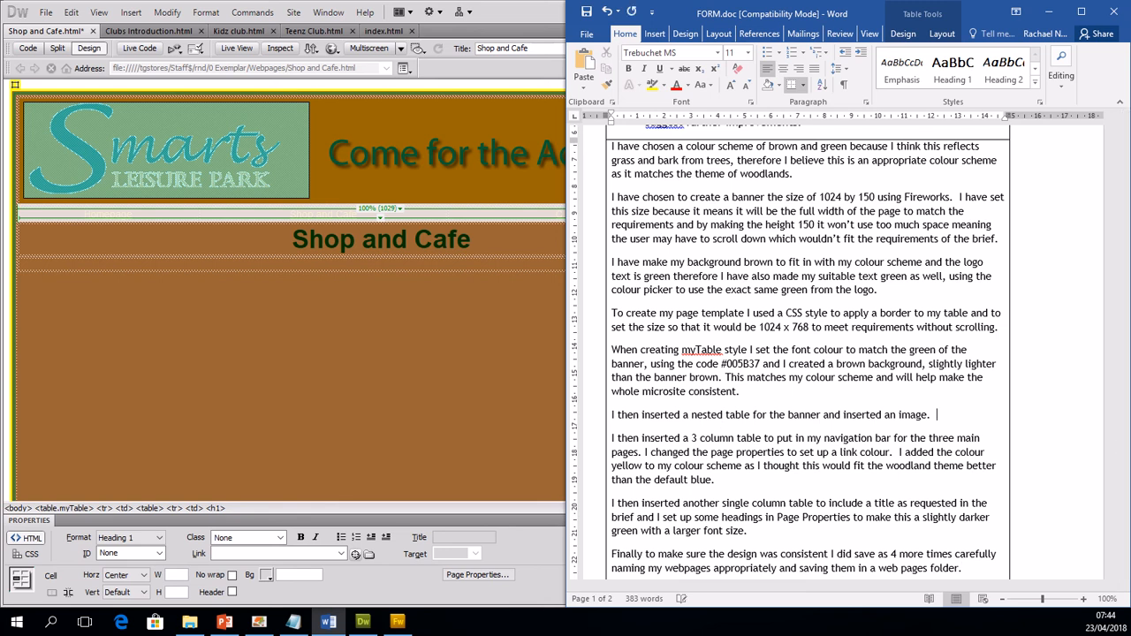
pyautogui.write('I created a hotspot')
pyautogui.write(' over the log')
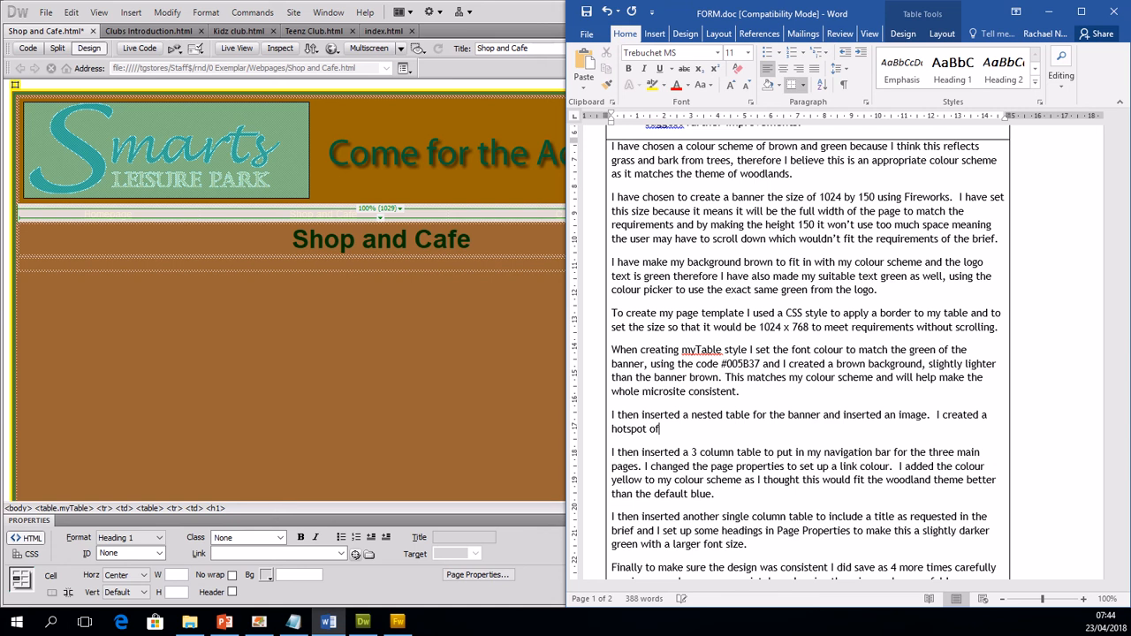
pyautogui.write('o to then add a li')
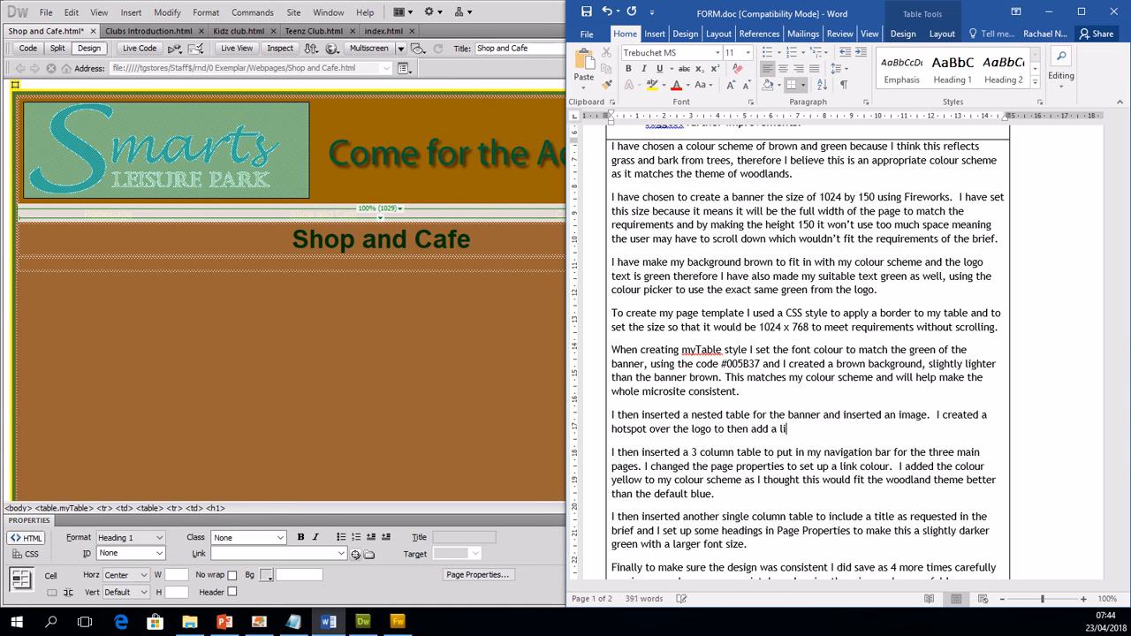
pyautogui.write('nk so wher')
pyautogui.write(' the audience')
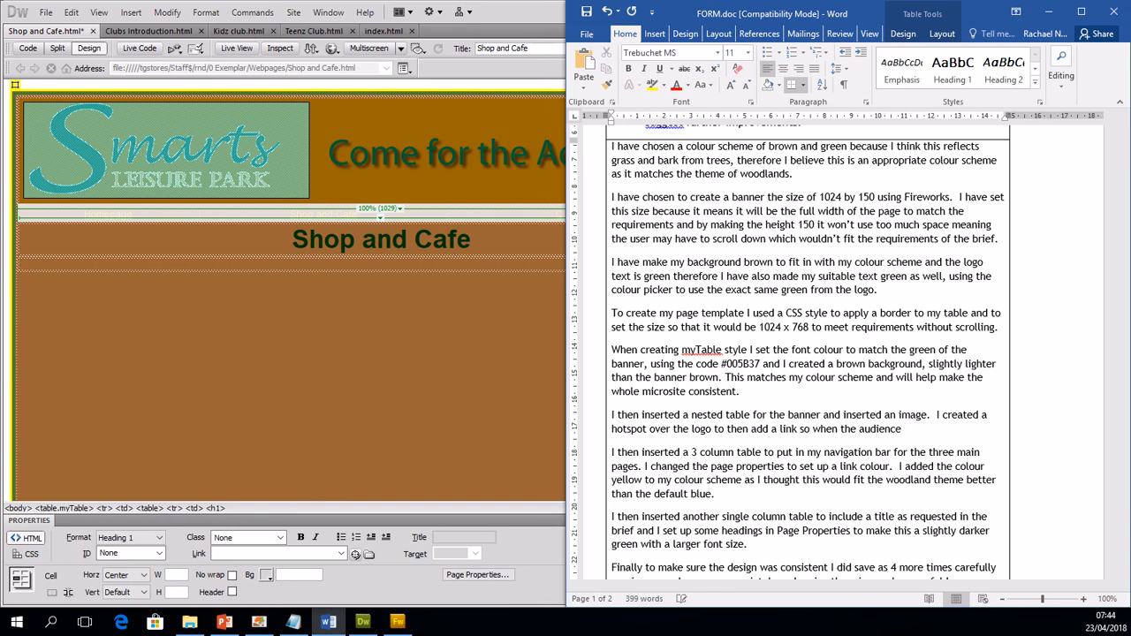
pyautogui.write(' clicked on the logo they wou')
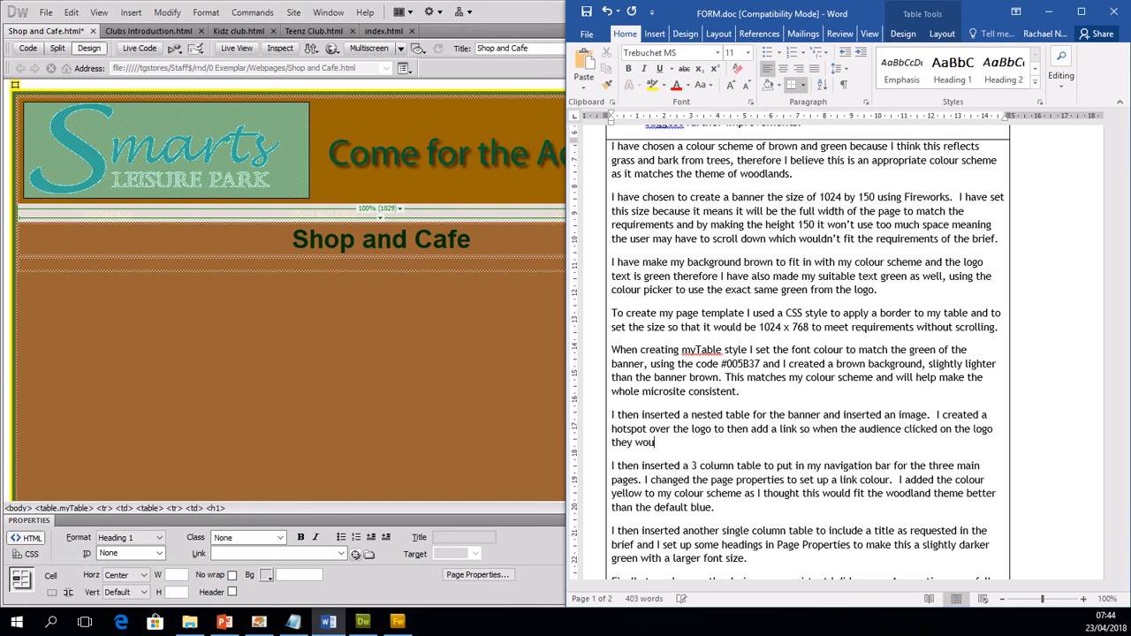
pyautogui.write('ld be taken to the main web')
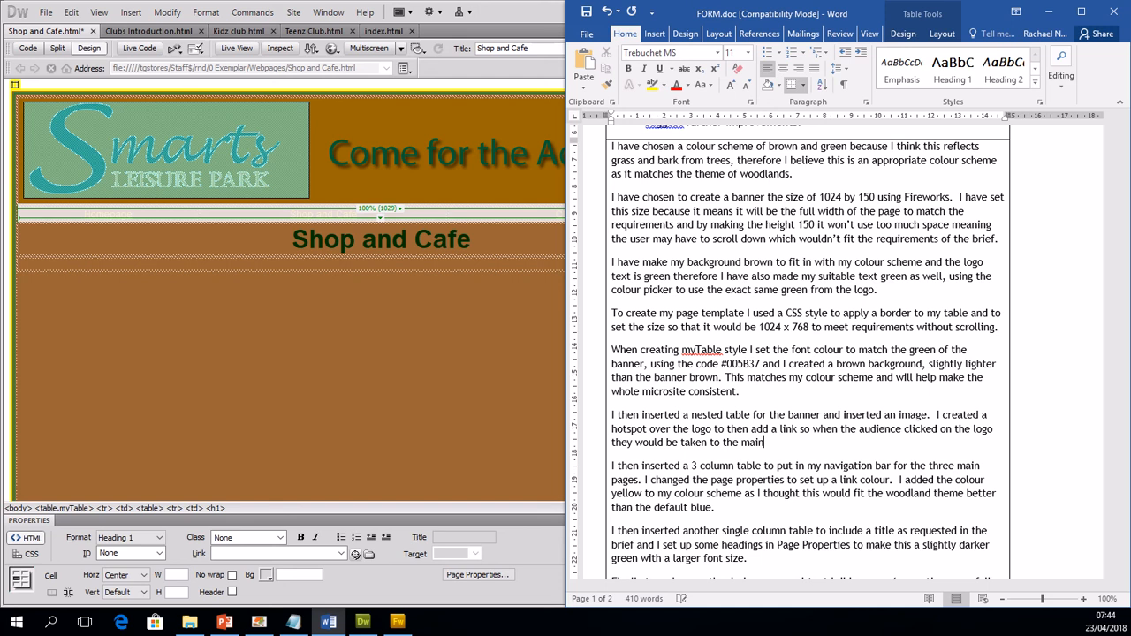
pyautogui.write('site www.')
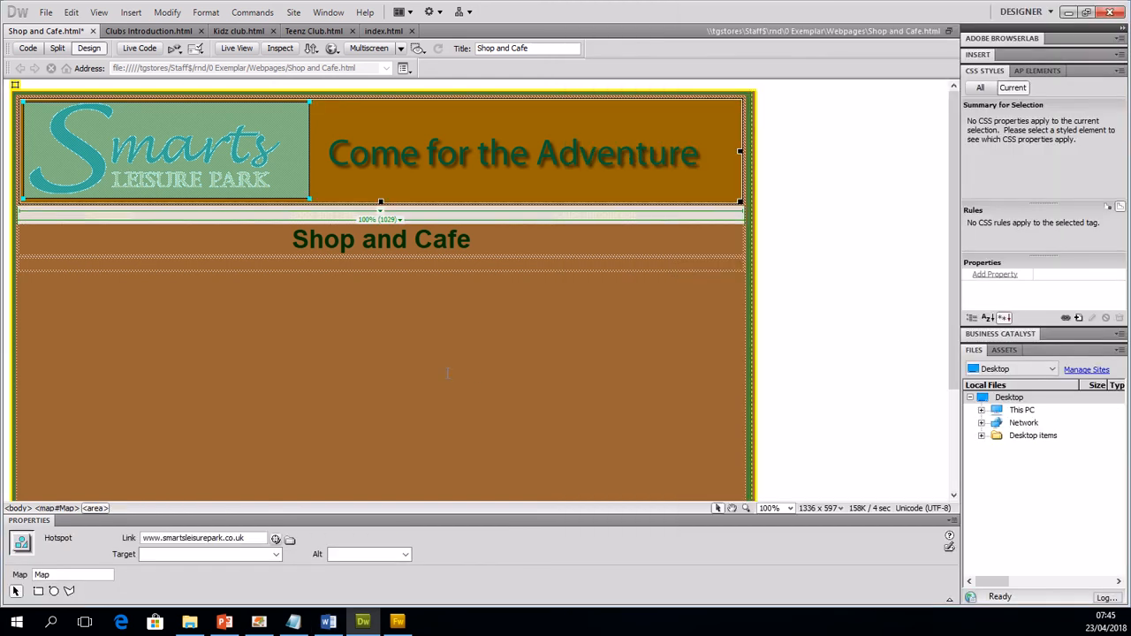
pyautogui.click(329, 622)
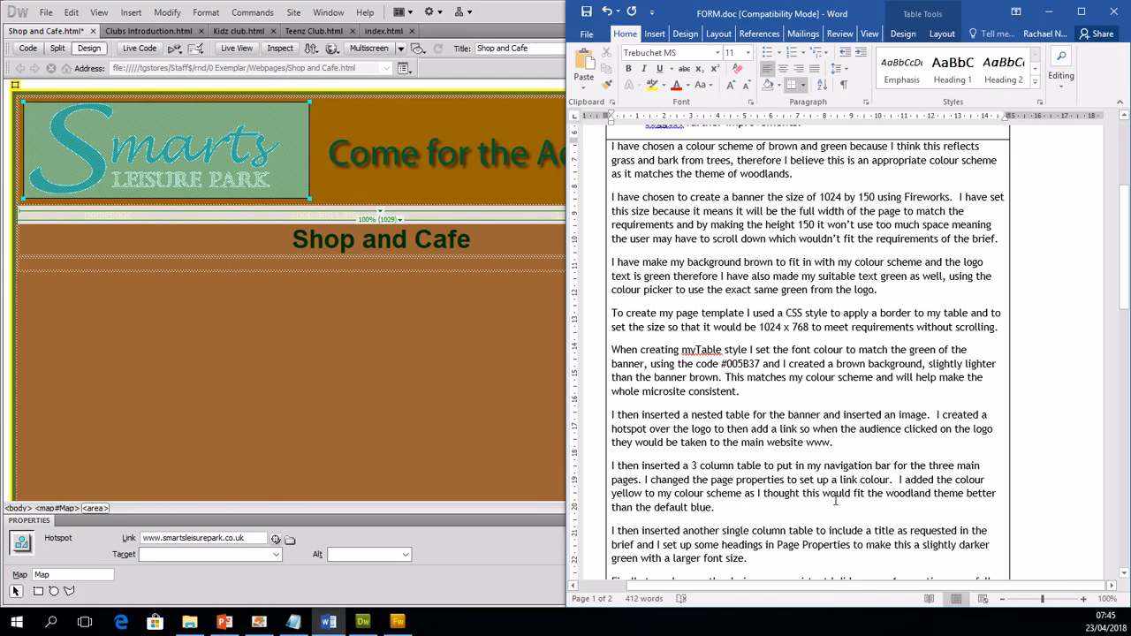
pyautogui.write('sma')
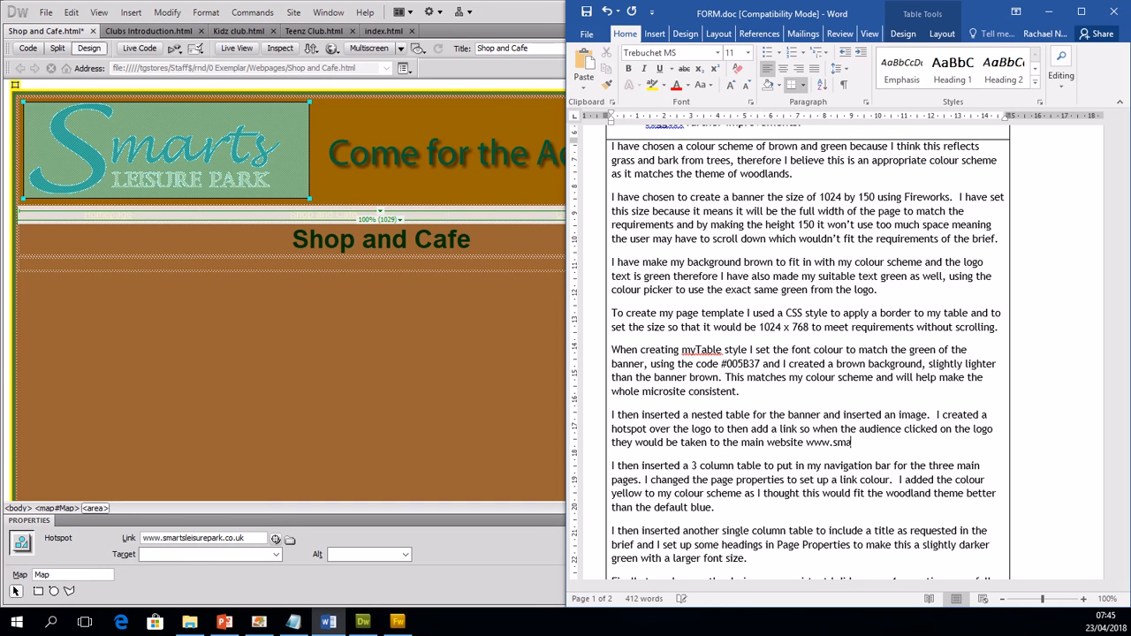
pyautogui.write('rtsleisurepark.co.uk')
# Step: Review the written evaluation against the form's requirements, from the colour scheme paragraph through to the closing paragraph
pyautogui.scroll(-5, 896, 437)
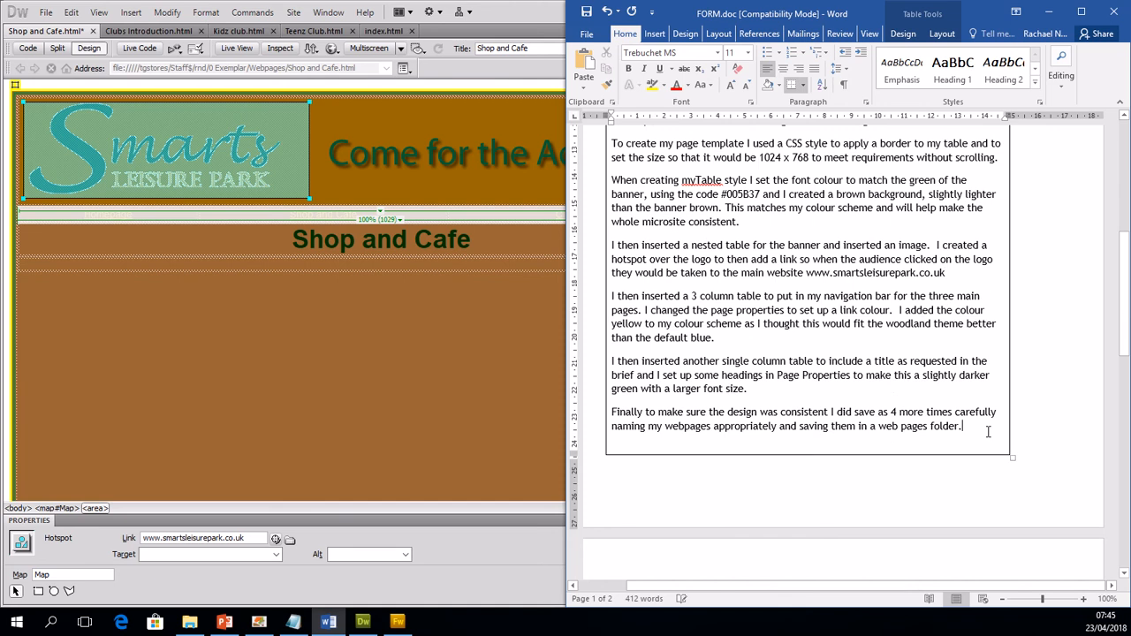
pyautogui.scroll(-2, 988, 431)
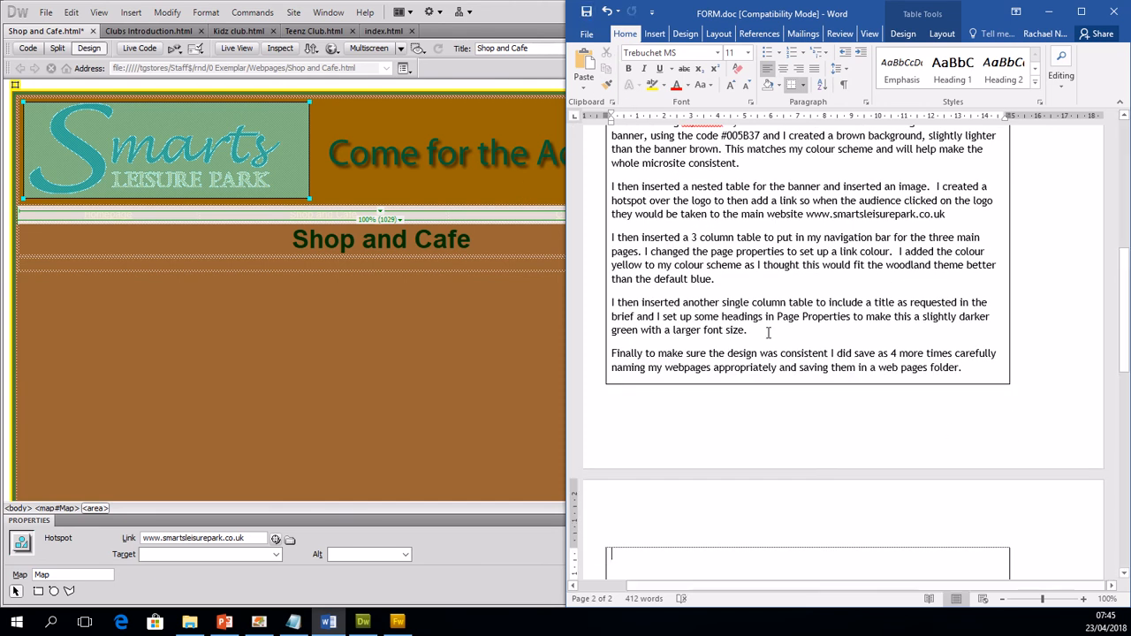
pyautogui.scroll(-4, 764, 334)
pyautogui.scroll(12, 763, 336)
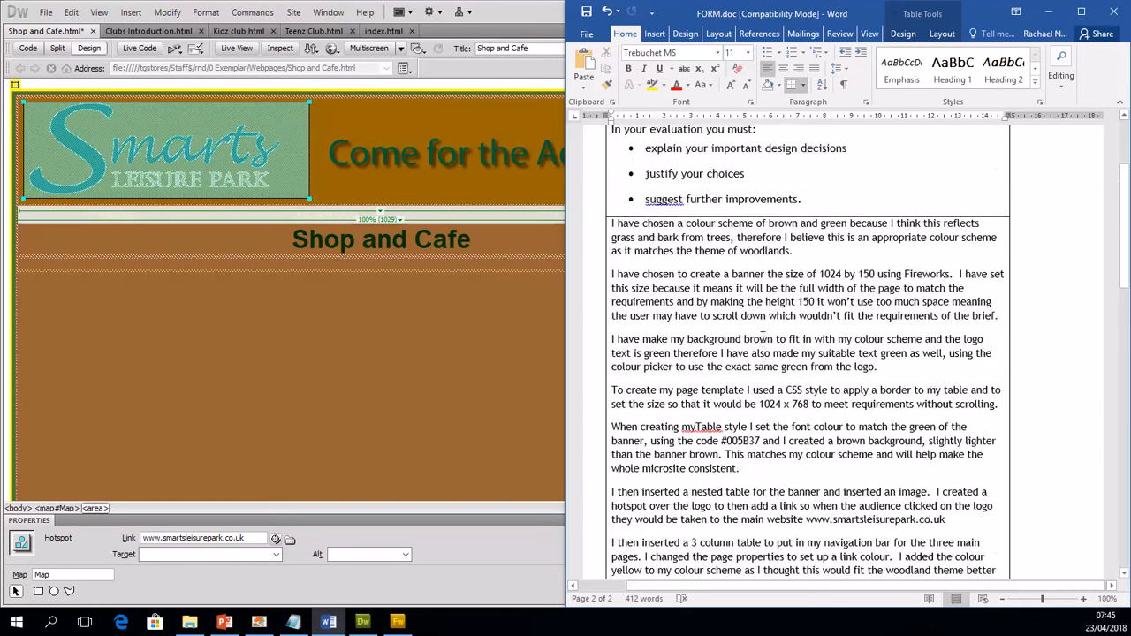
pyautogui.scroll(1, 762, 339)
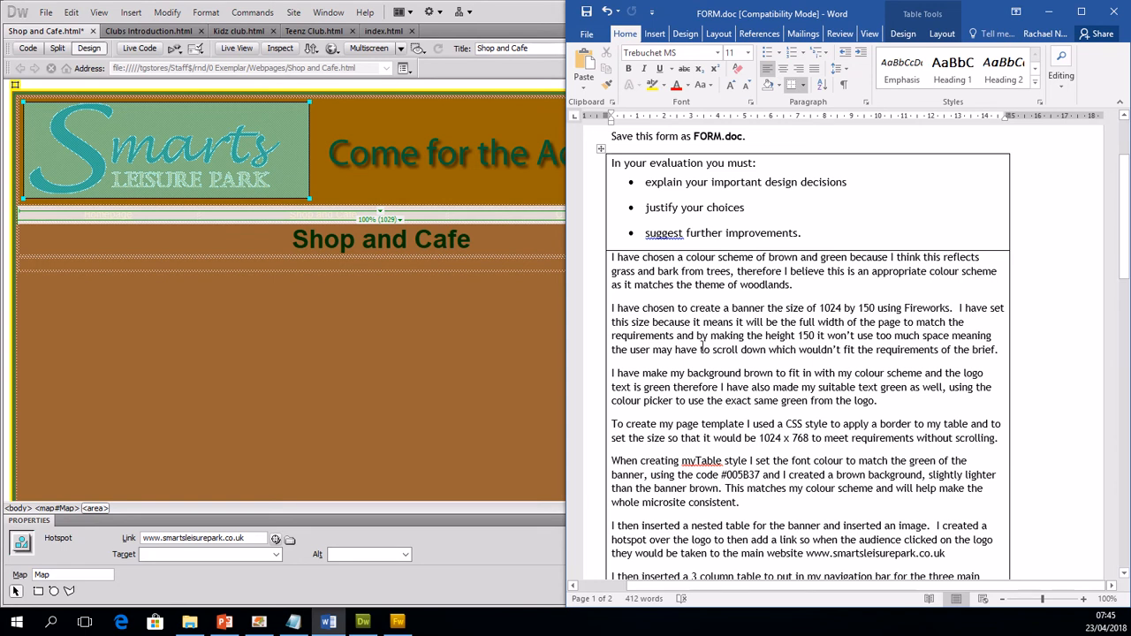
pyautogui.scroll(-9, 698, 338)
pyautogui.scroll(-8, 705, 336)
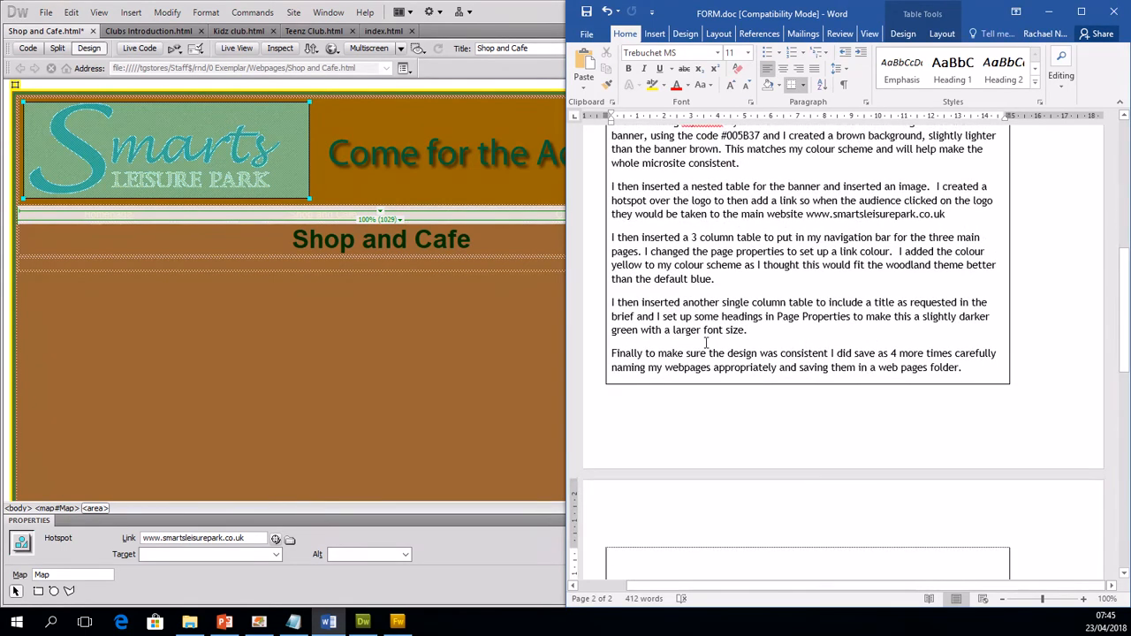